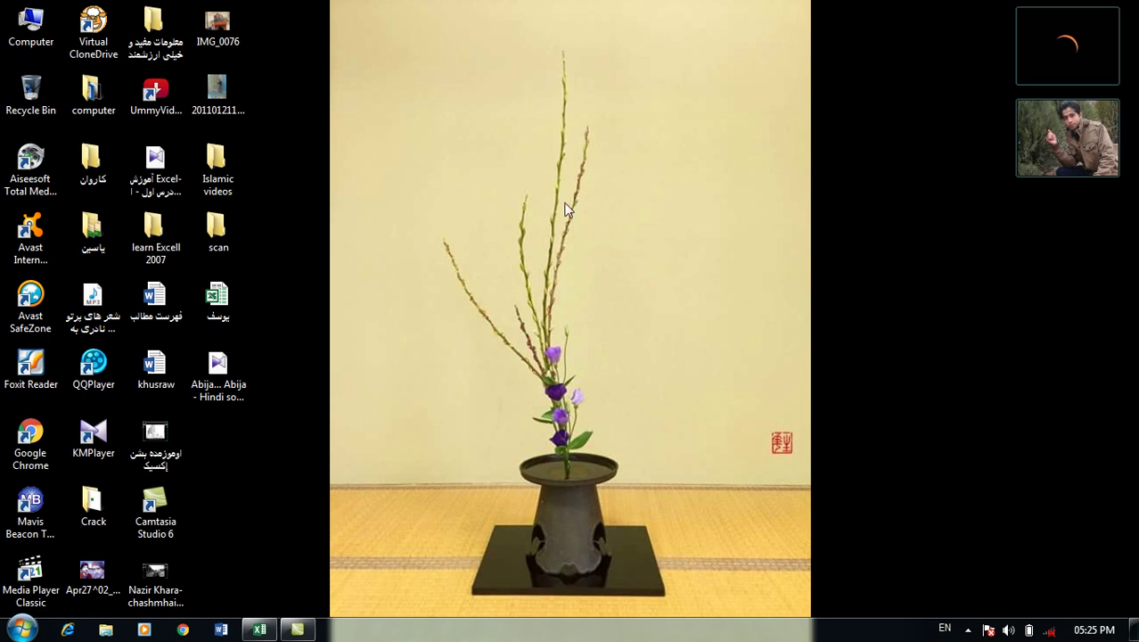
Refresh the desktop and bring the blank Excel workbook to the front.
click(597, 248)
right_click(552, 163)
click(601, 212)
click(259, 629)
Select a few cells on the empty Sheet1, ending on E5.
click(426, 252)
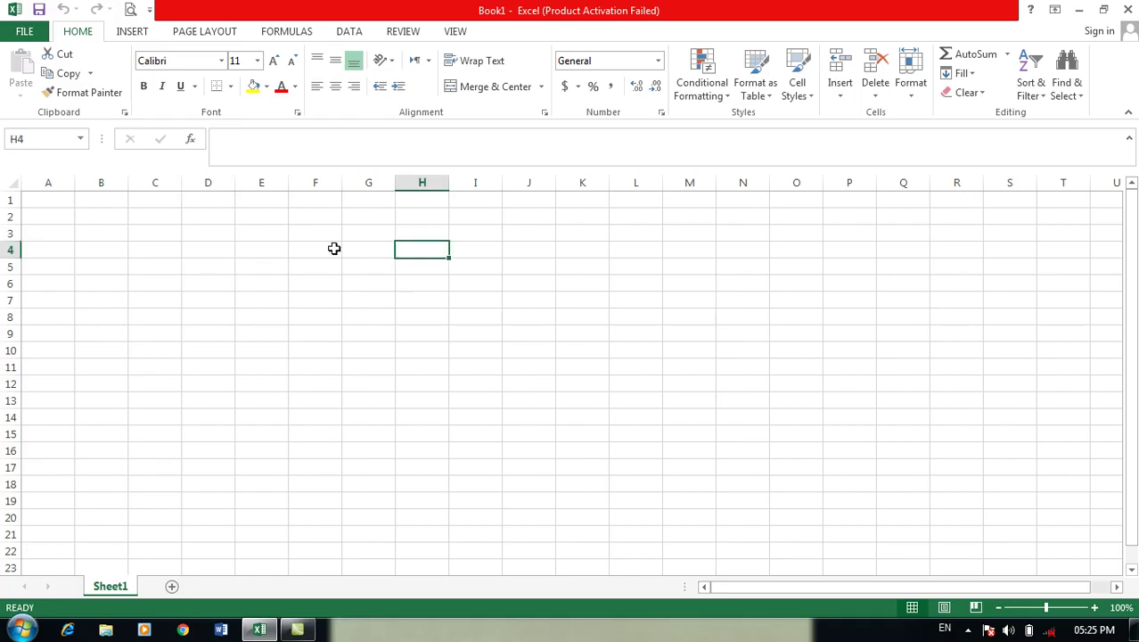
click(334, 248)
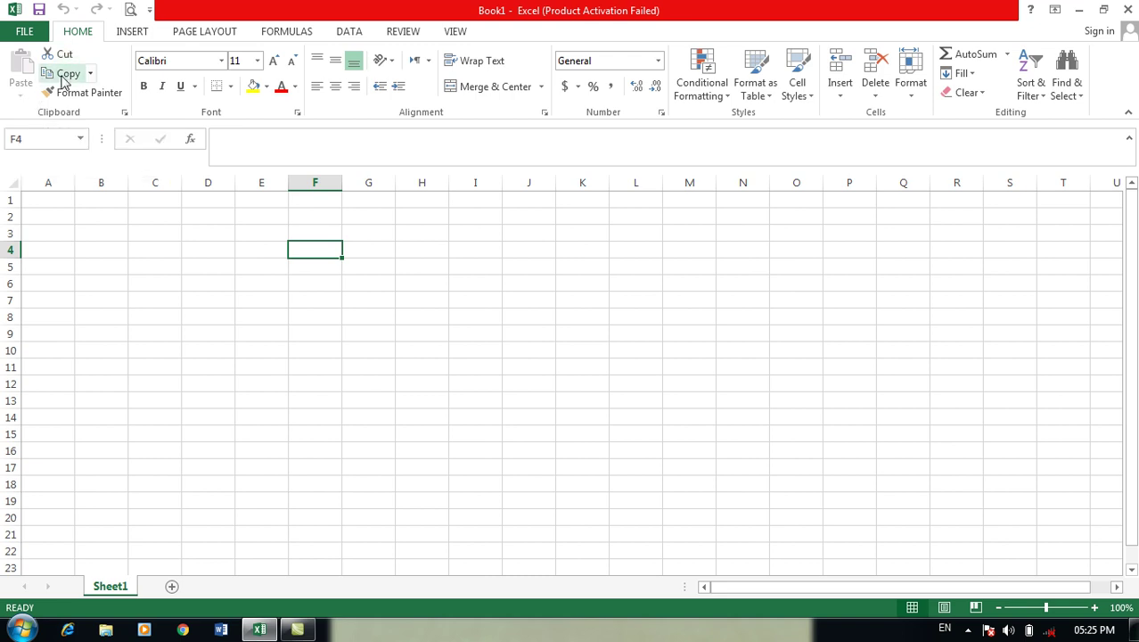
key(Right)
key(Right)
key(Down)
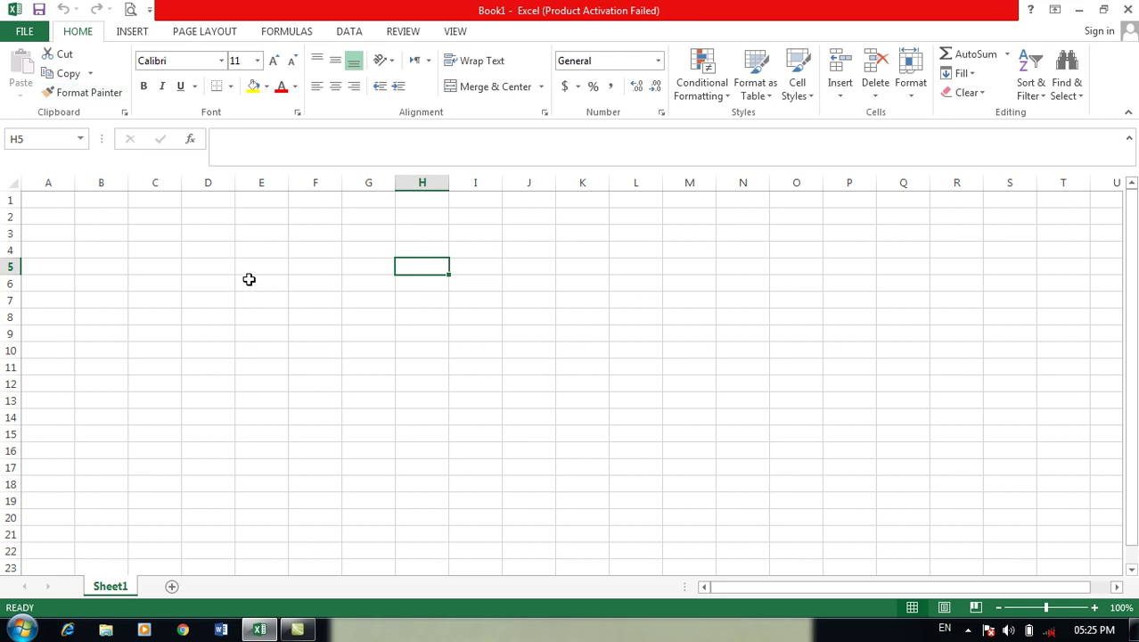
click(347, 353)
click(250, 267)
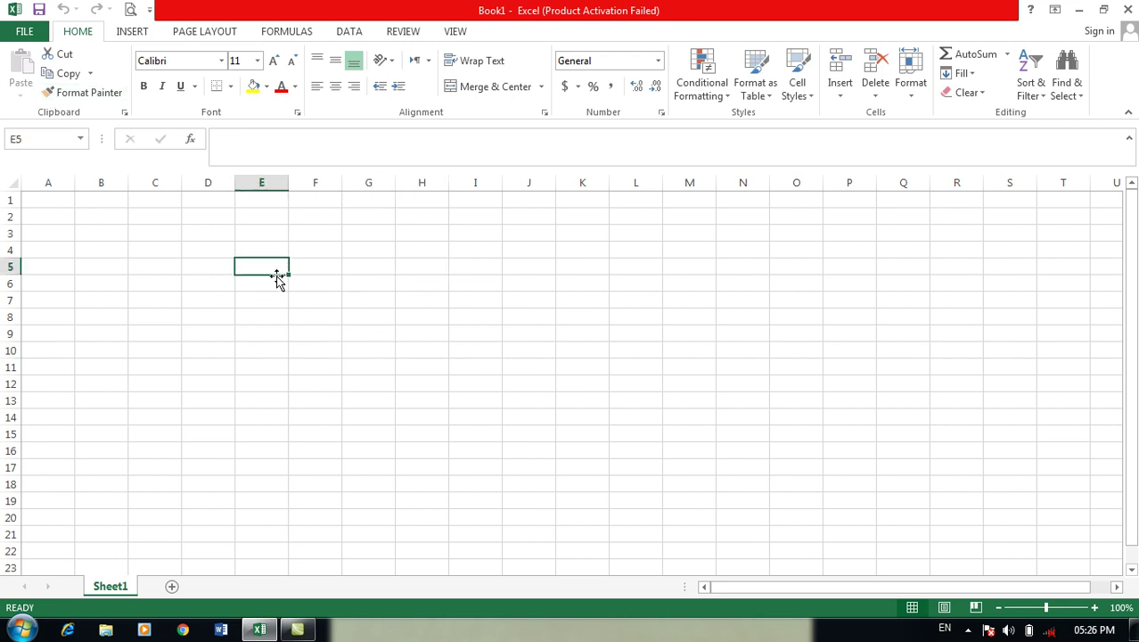
Enter 12 in both E5 and F5.
text(12)
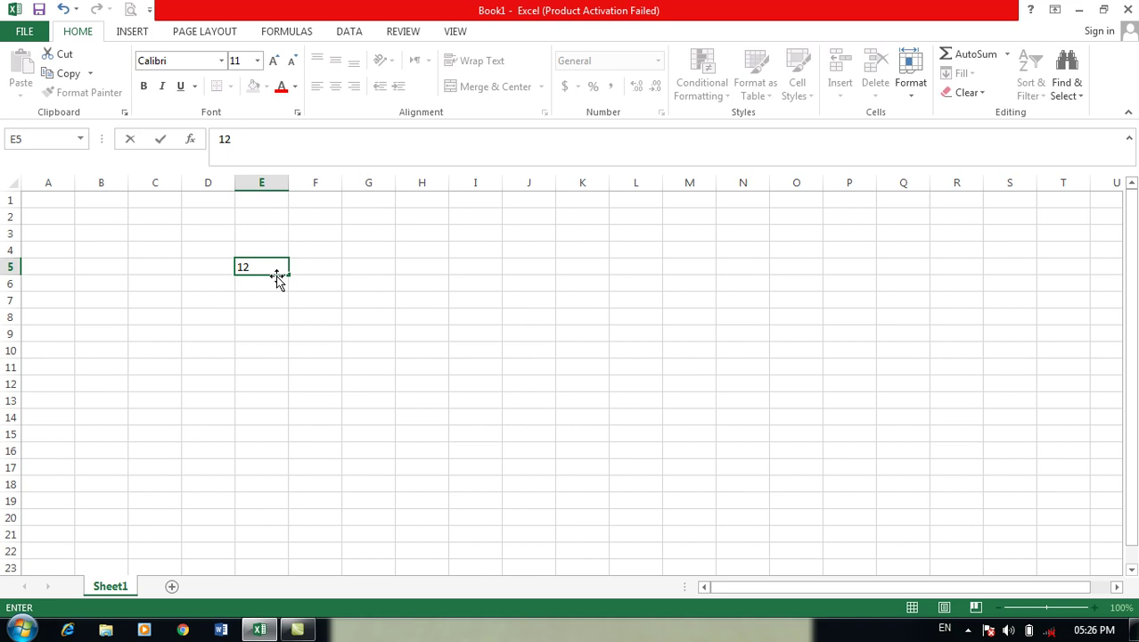
key(Tab)
text(12)
key(Tab)
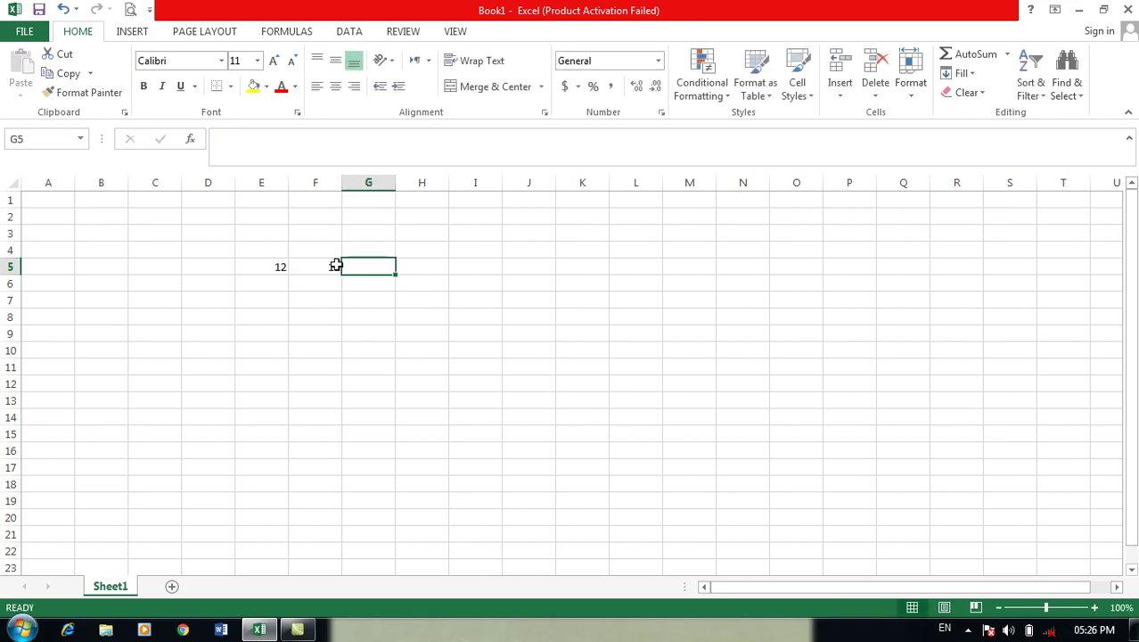
drag(284, 265, 308, 266)
Make G5 compute =E5+F5 so it shows 24.
click(364, 269)
text(=)
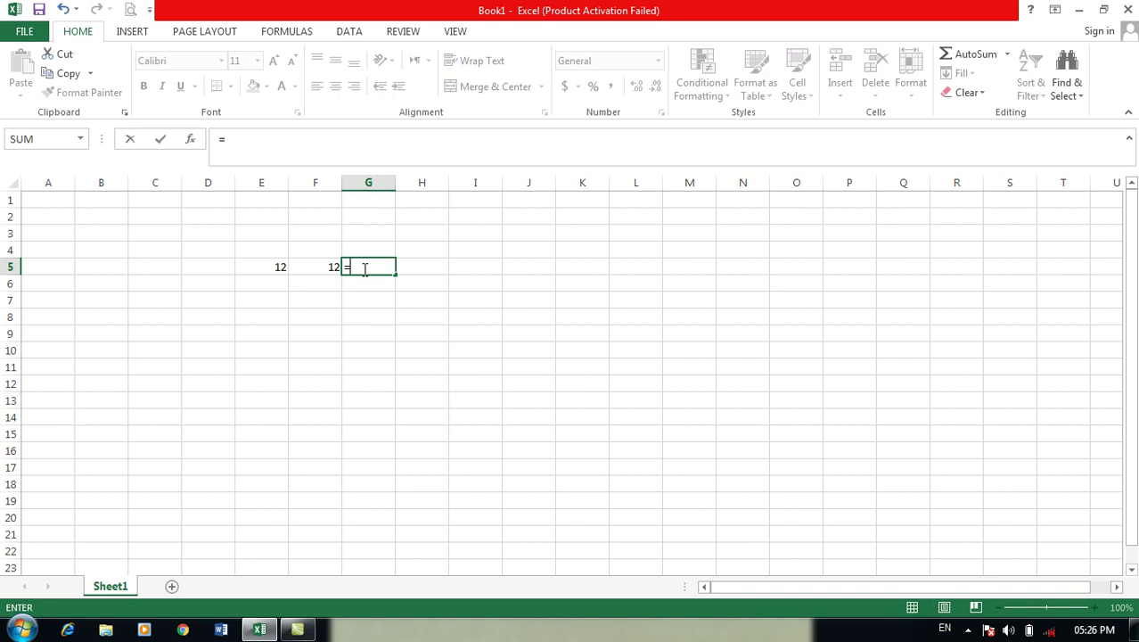
click(274, 270)
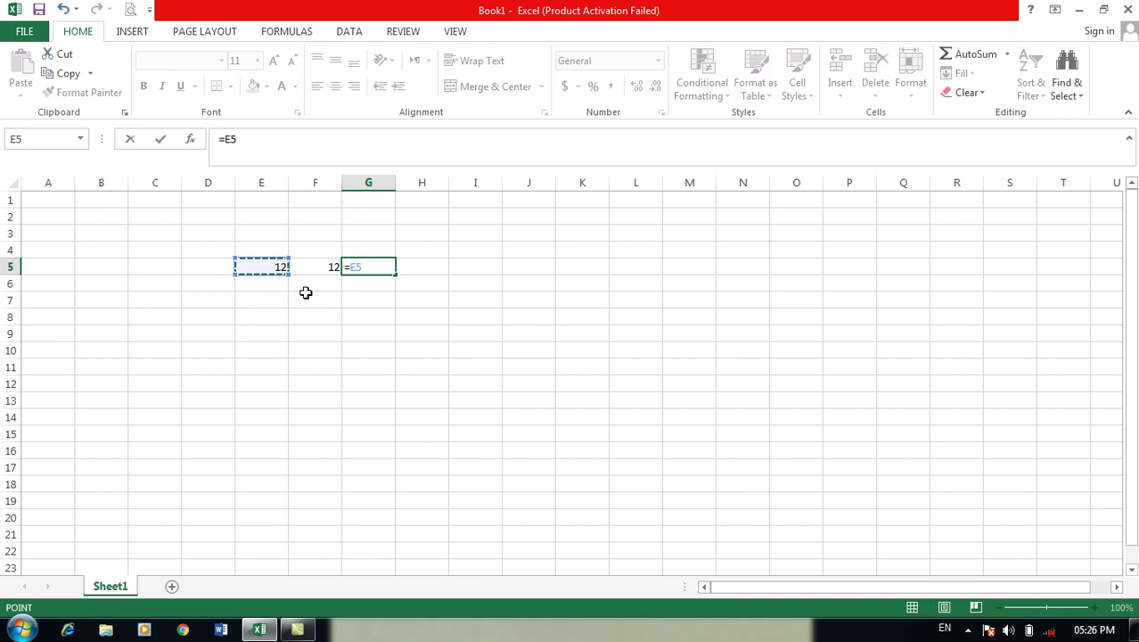
text(+)
click(316, 266)
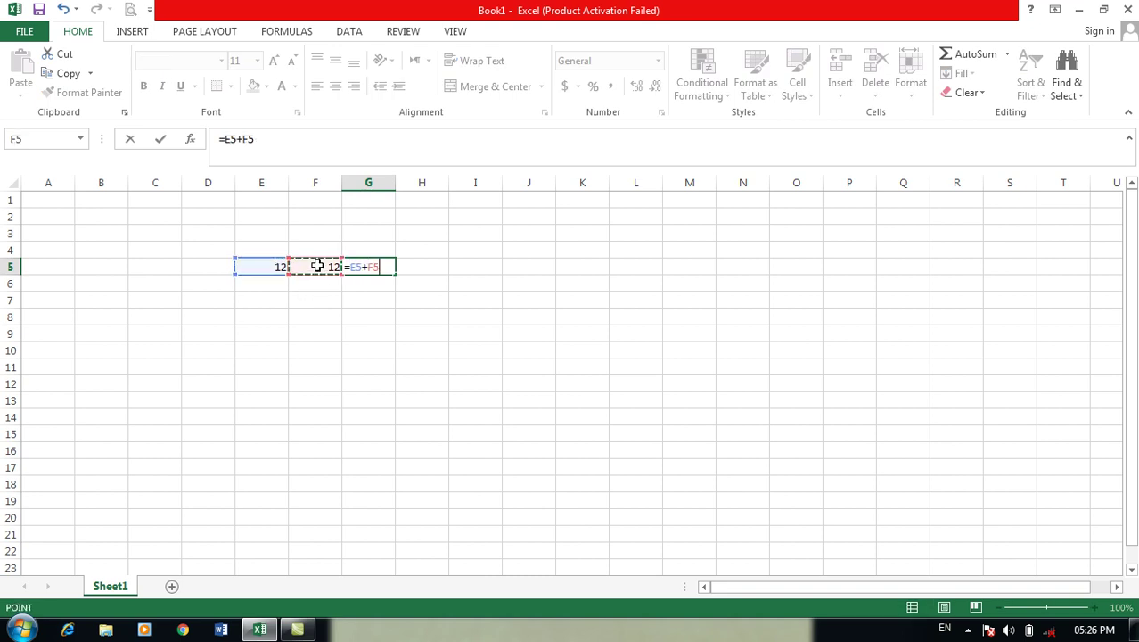
key(Return)
click(372, 265)
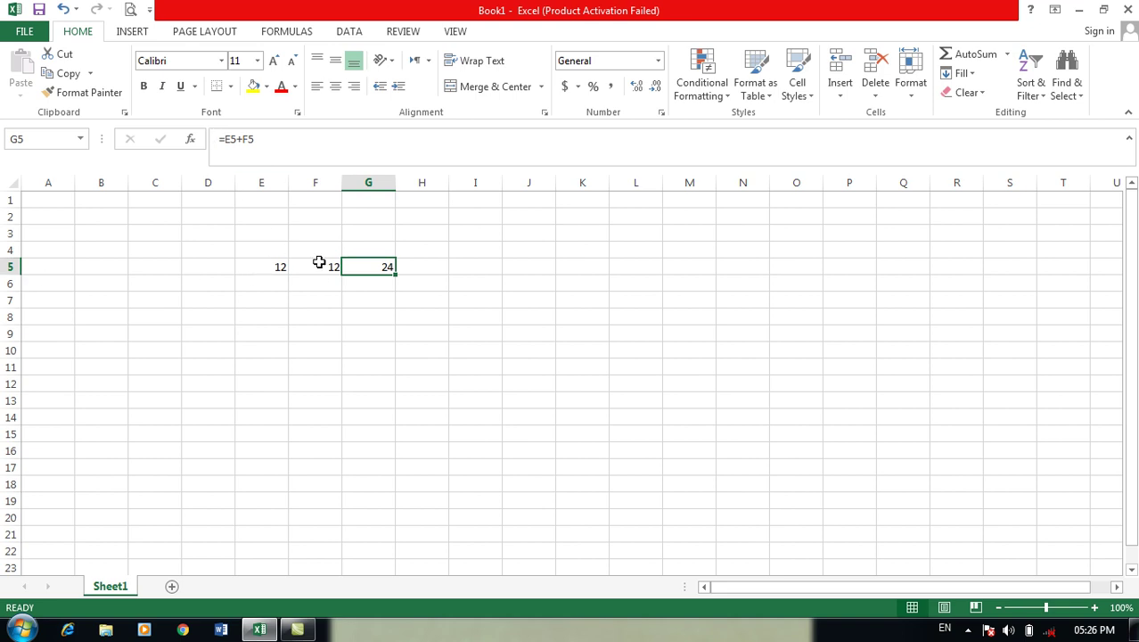
drag(318, 266, 278, 264)
Give the G5 total a yellow fill and red text.
click(383, 267)
click(374, 282)
click(376, 261)
click(280, 87)
click(254, 87)
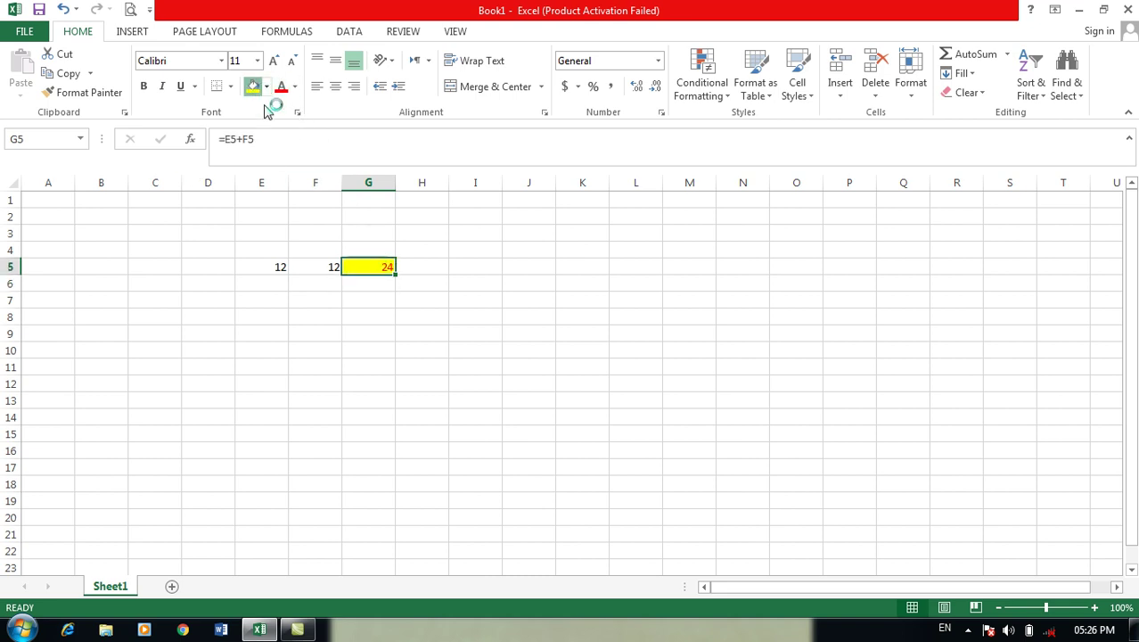
click(419, 280)
click(379, 267)
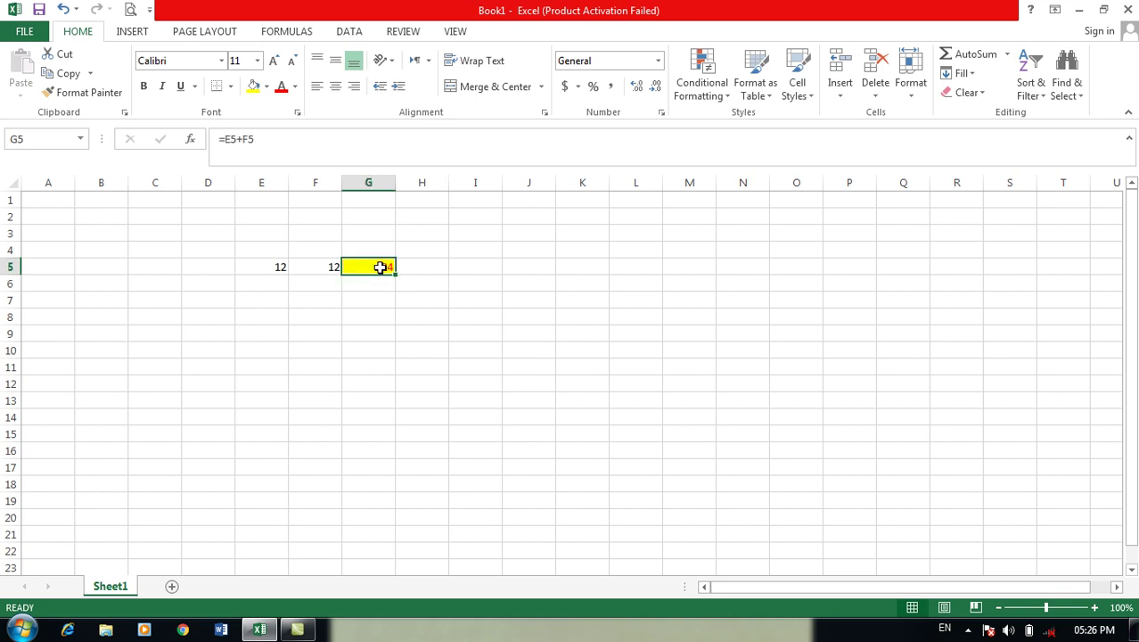
Add borders around G5.
click(230, 86)
click(242, 227)
click(422, 317)
click(381, 257)
click(377, 266)
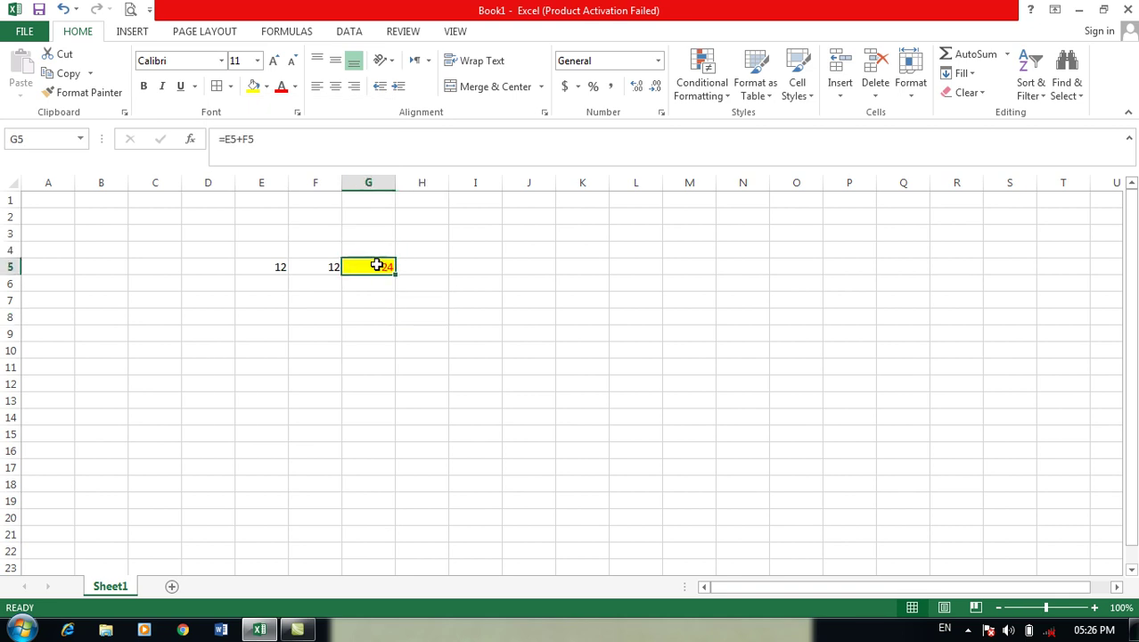
Add the comment 'this is Total' to G5 and copy the cell.
click(402, 31)
click(223, 88)
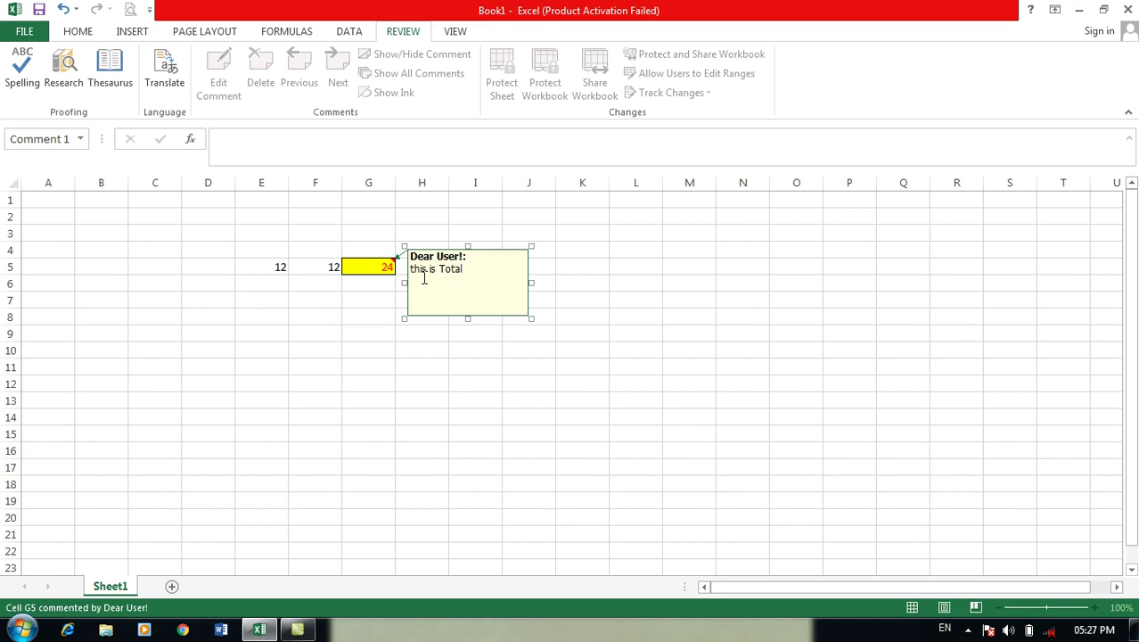
click(606, 412)
click(375, 277)
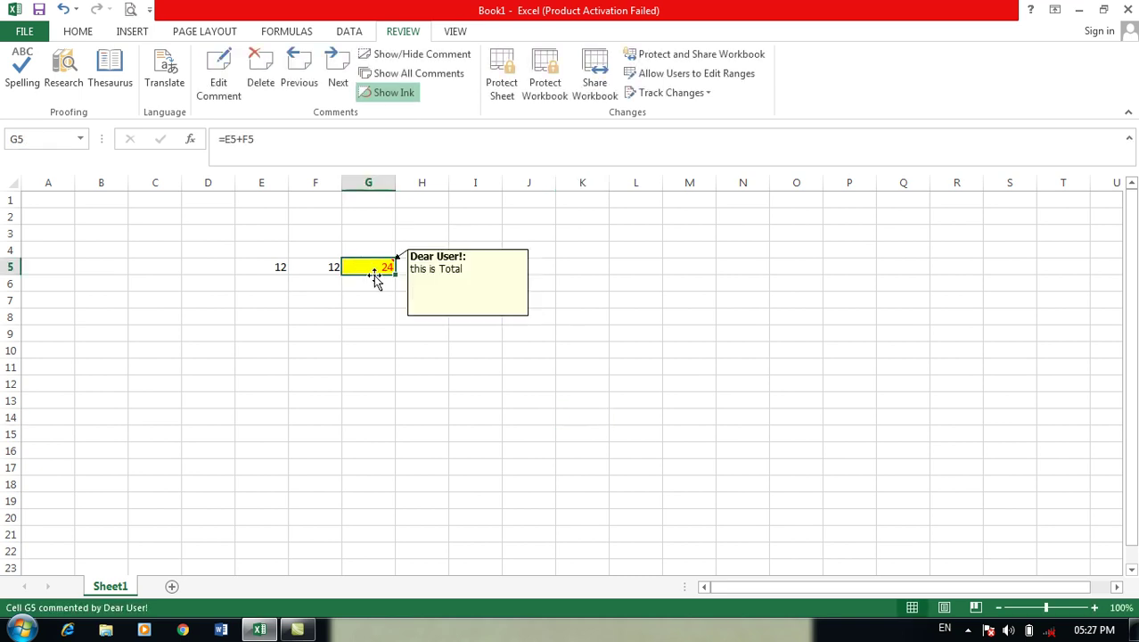
click(77, 31)
click(62, 73)
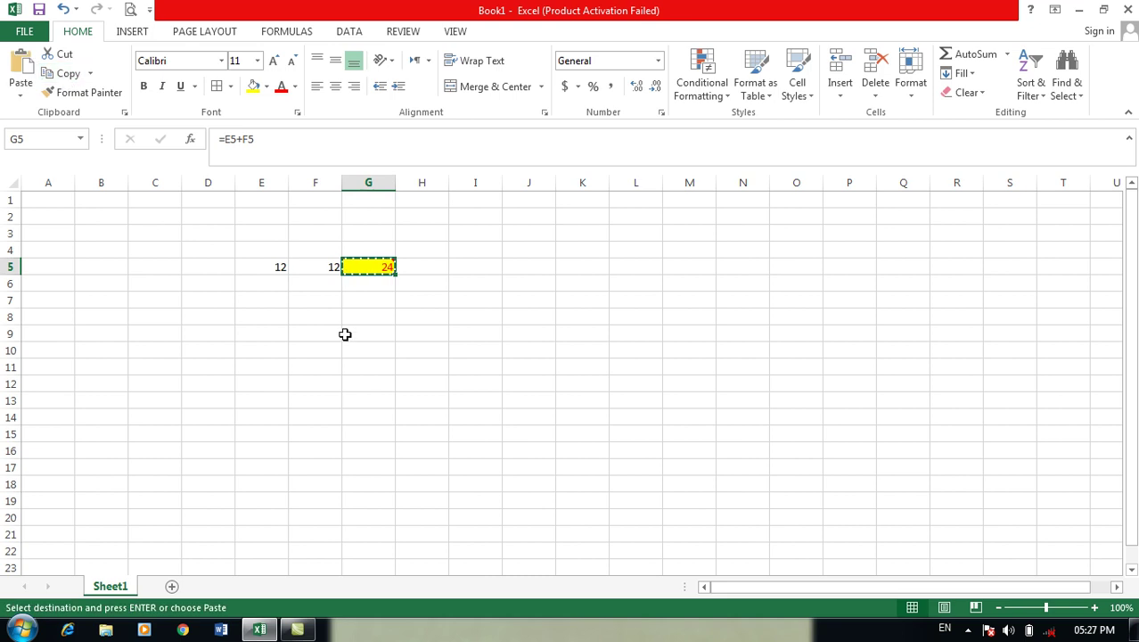
Choose K6 as the paste destination and open the Paste options menu.
click(479, 297)
click(796, 293)
click(575, 392)
click(561, 306)
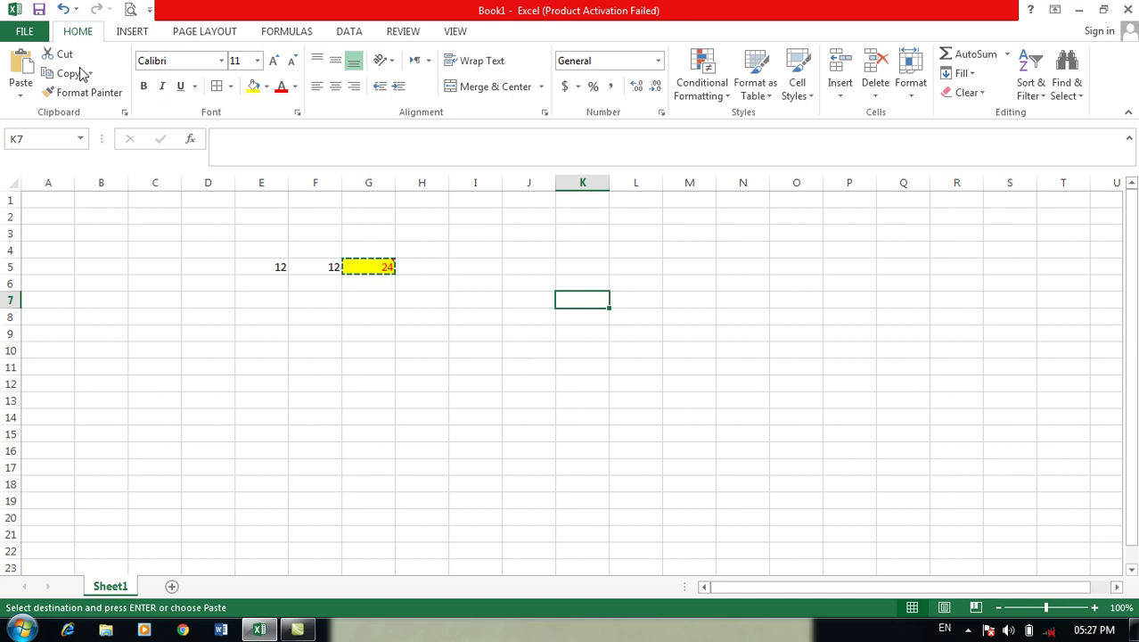
click(20, 96)
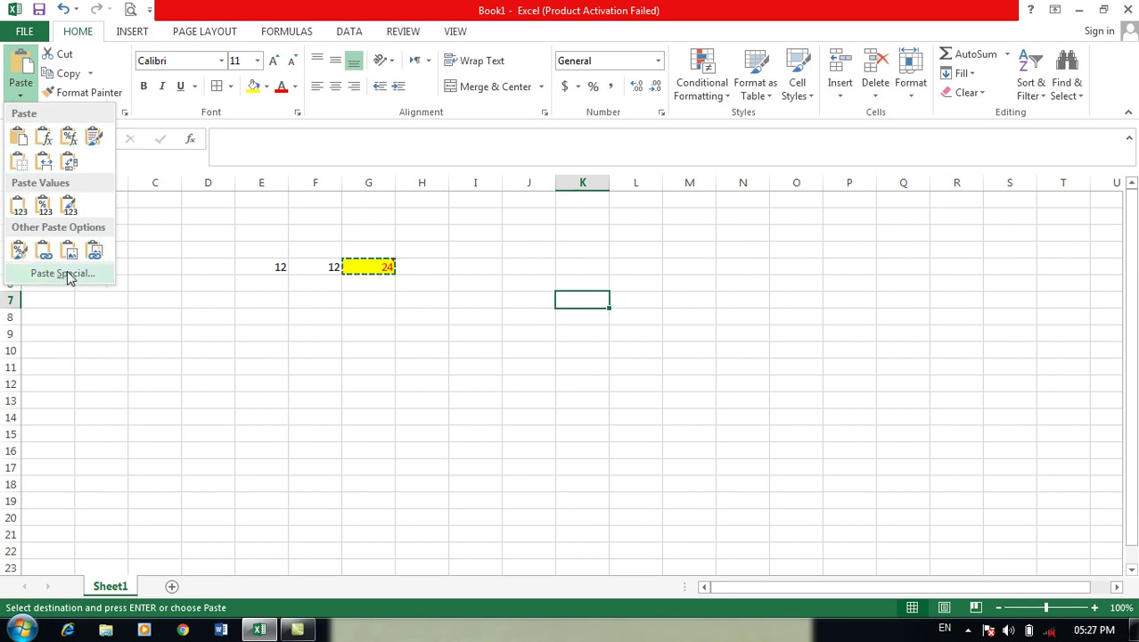
click(581, 300)
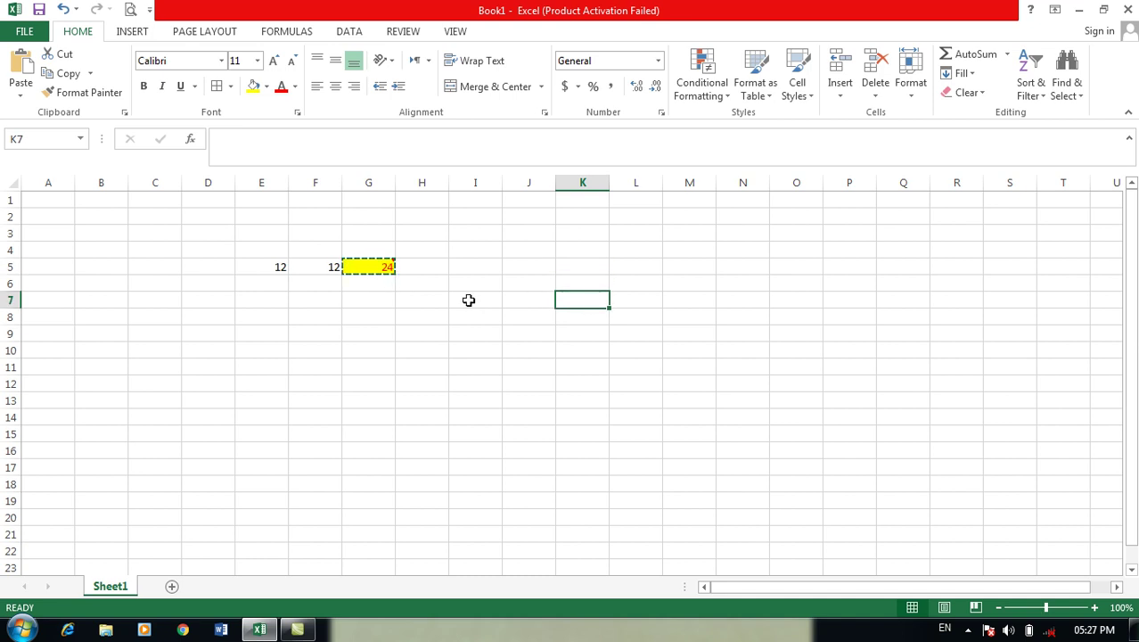
click(523, 279)
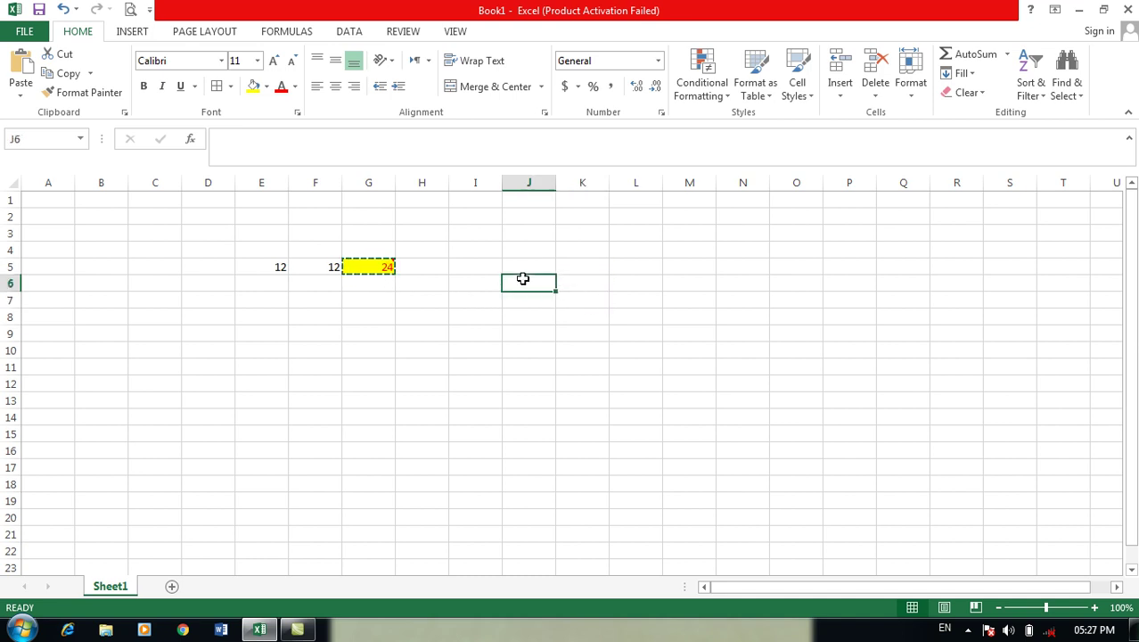
click(573, 286)
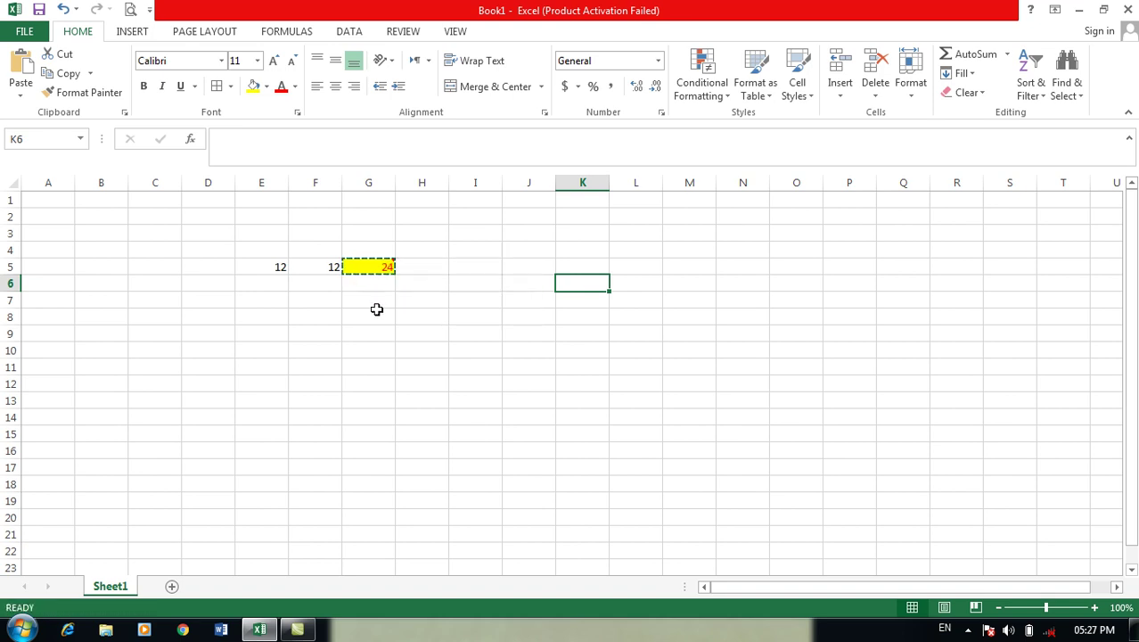
click(16, 98)
Paste everything from G5 into K6 using Paste Special with All.
click(75, 271)
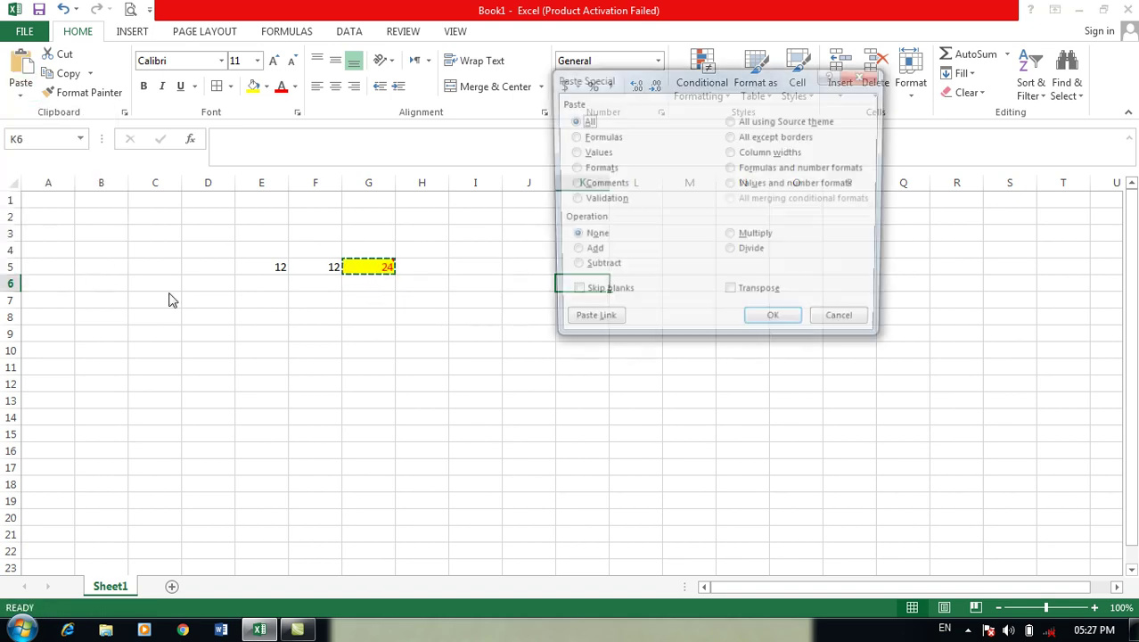
drag(626, 92, 802, 156)
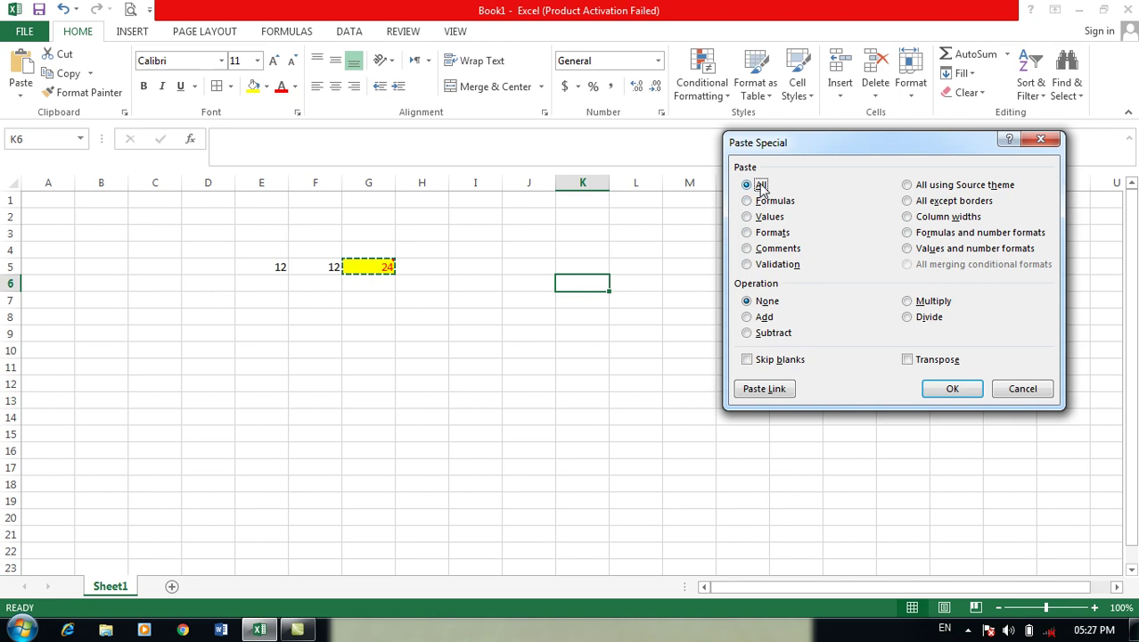
click(943, 382)
click(727, 385)
click(595, 284)
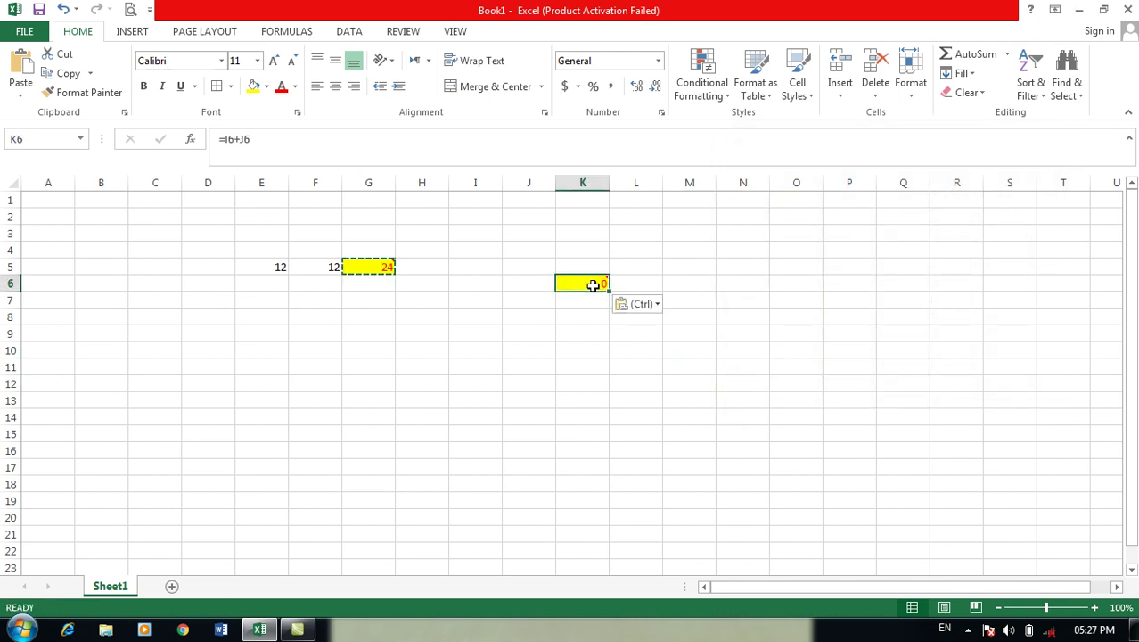
Enter 4545 in I6 and J6 so K6 shows 9090.
drag(483, 285, 474, 286)
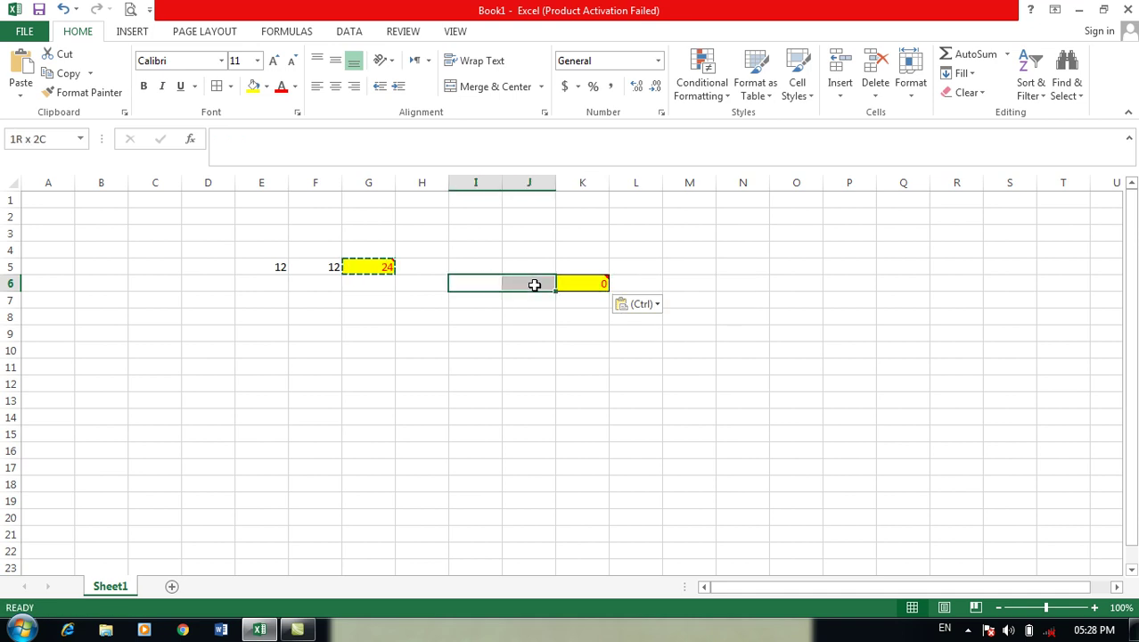
text(4545)
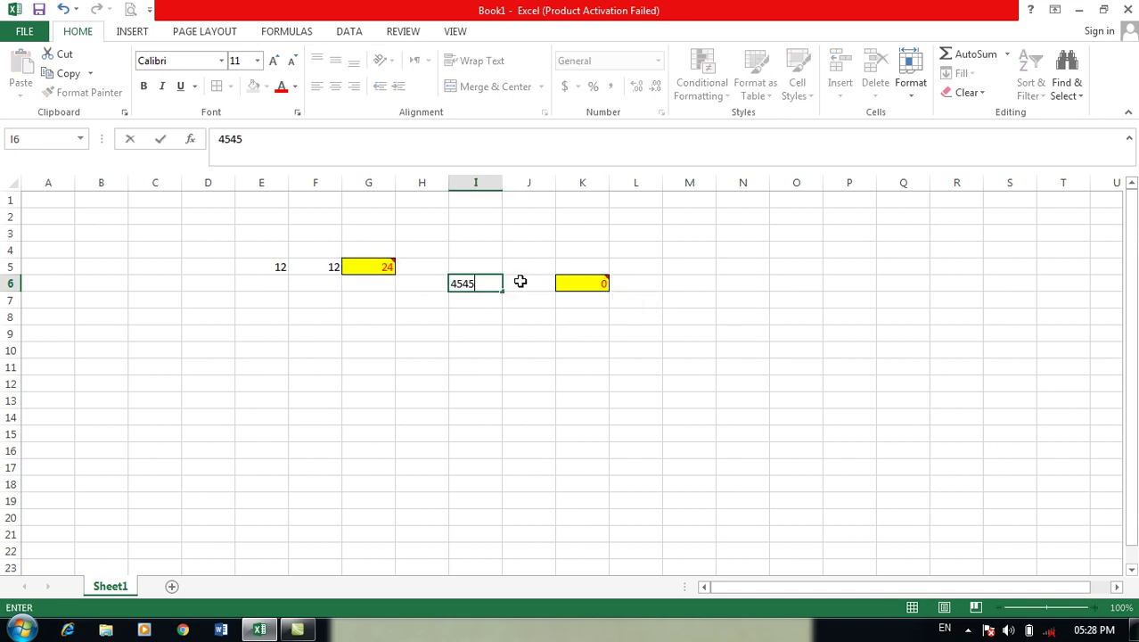
click(518, 279)
text(4545)
click(531, 315)
key(shift+Down)
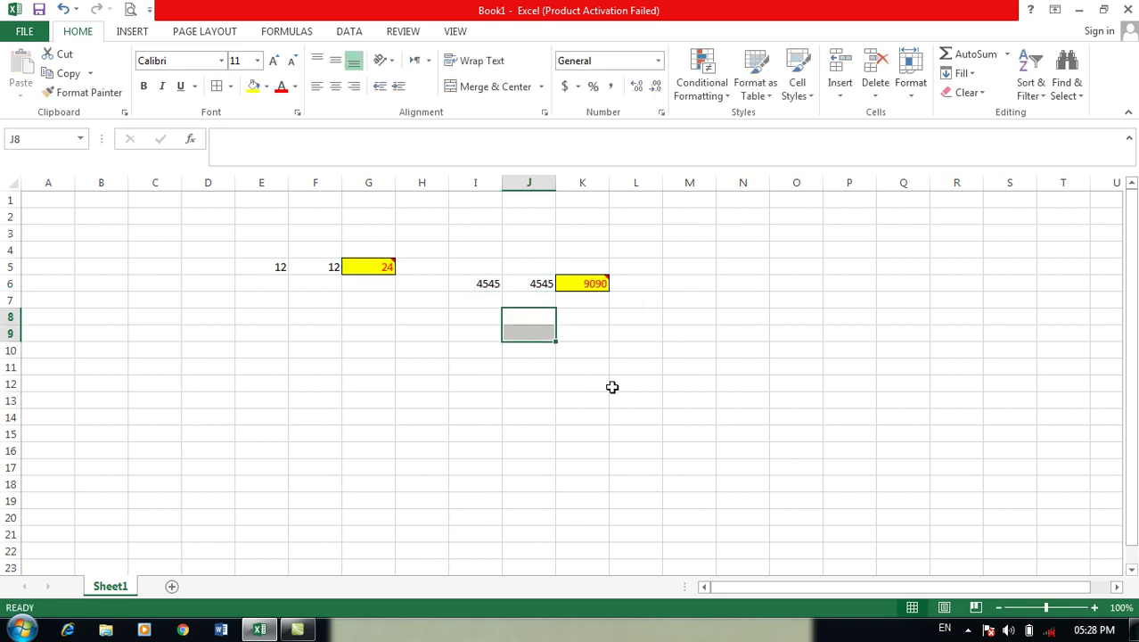
Copy G5 and paste only its formula into I9 via Paste Special Formulas.
click(369, 266)
click(64, 73)
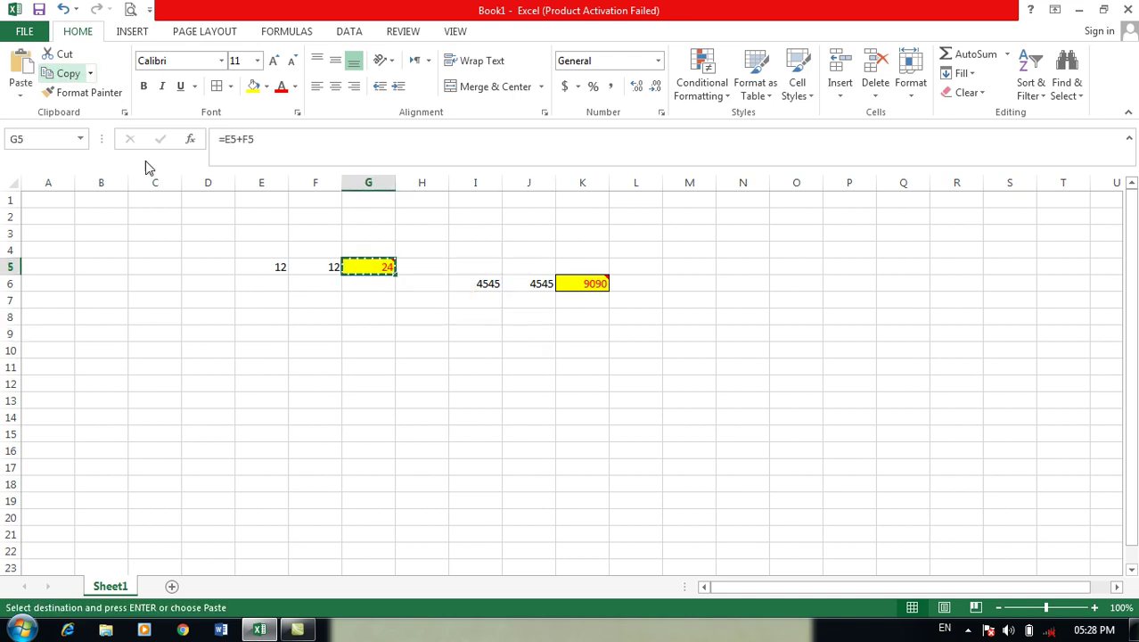
click(470, 331)
click(19, 93)
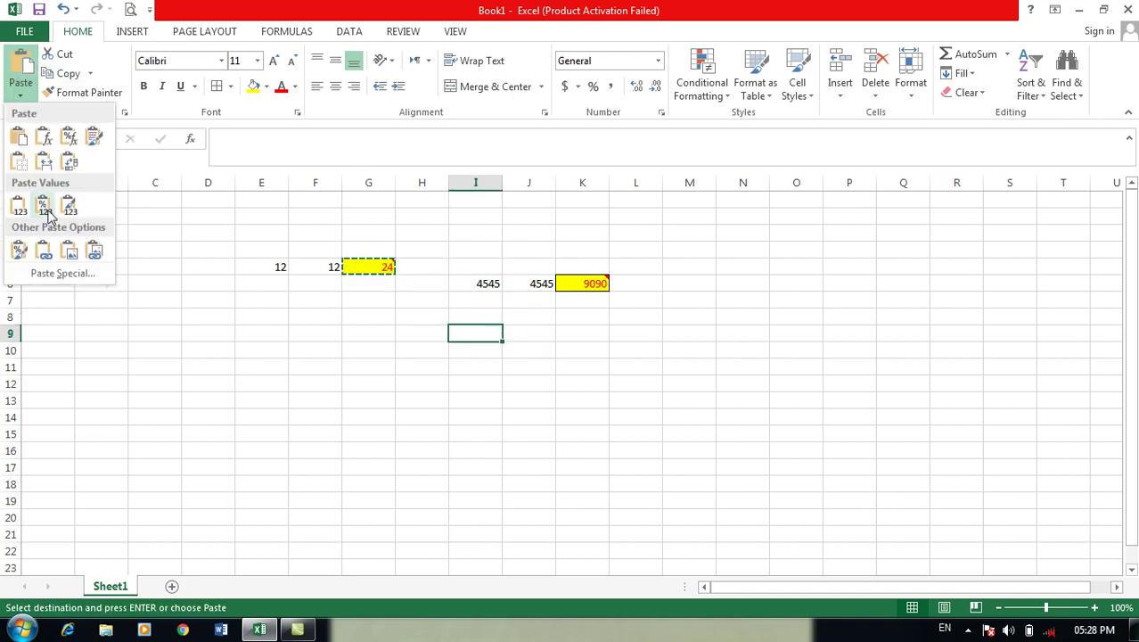
click(62, 272)
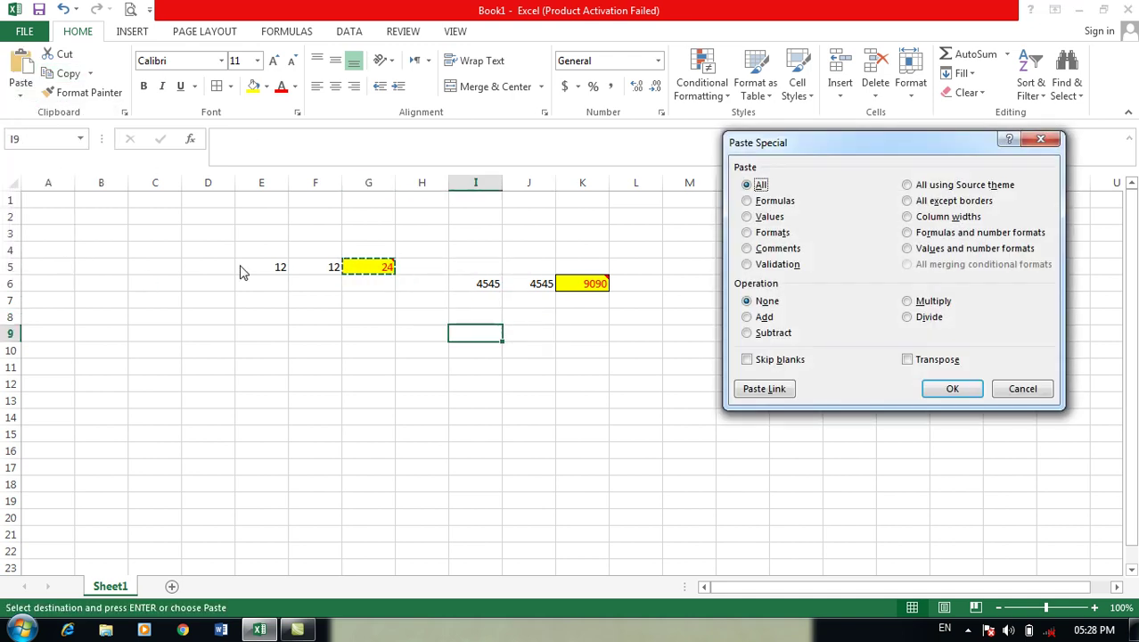
click(747, 201)
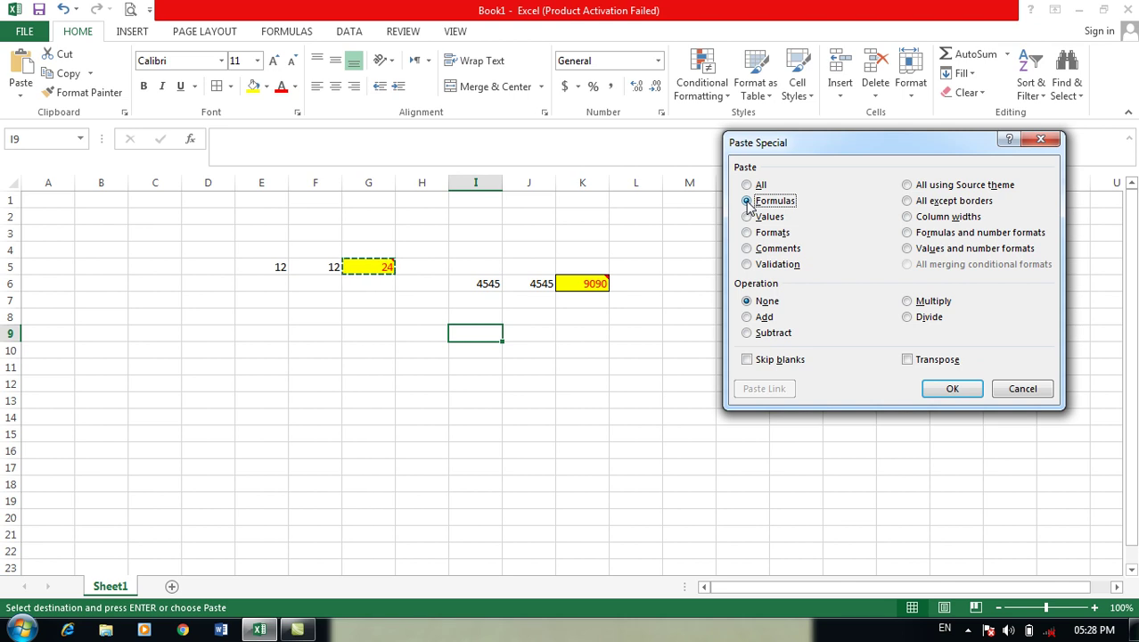
click(925, 390)
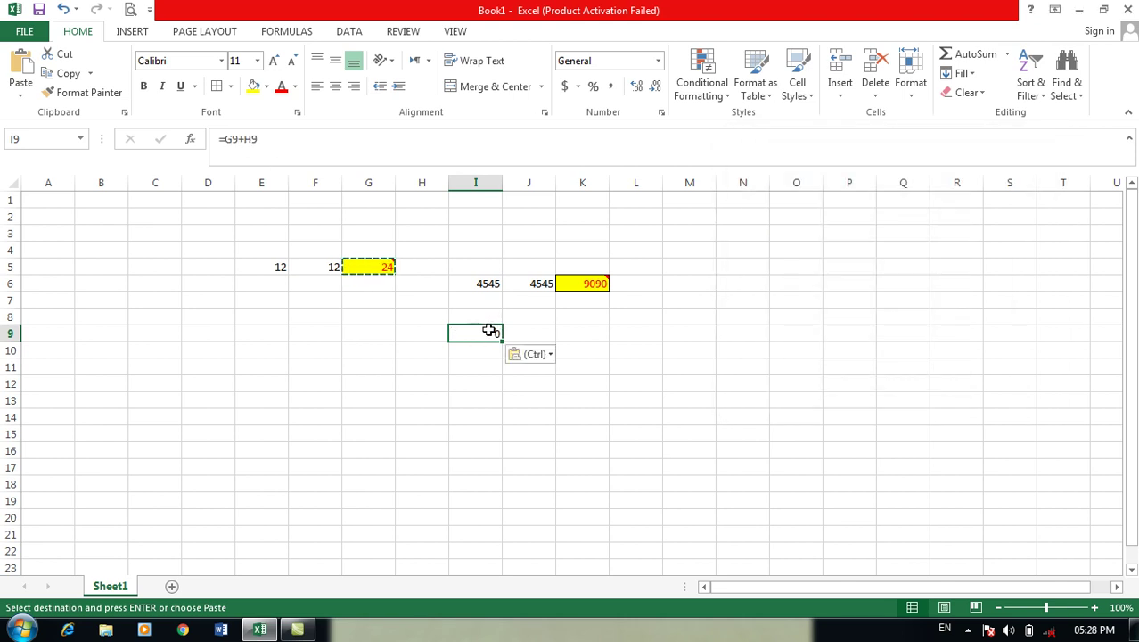
Enter 5 in H9 and 4 in G9 so I9 sums to 9.
click(426, 339)
text(5)
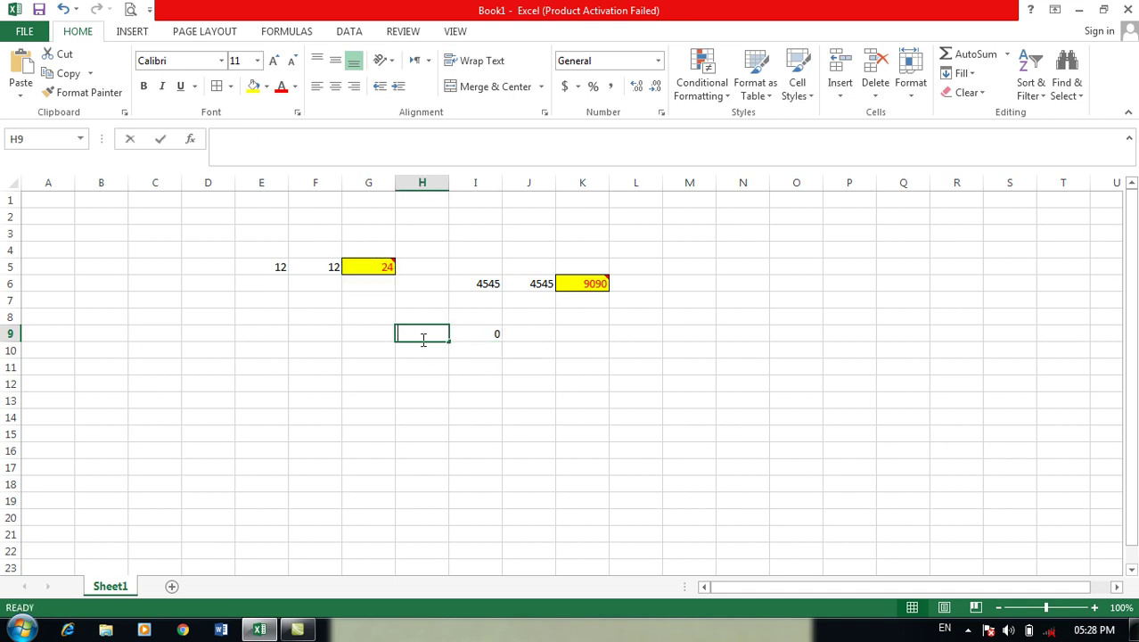
click(371, 333)
text(4)
click(456, 380)
click(493, 330)
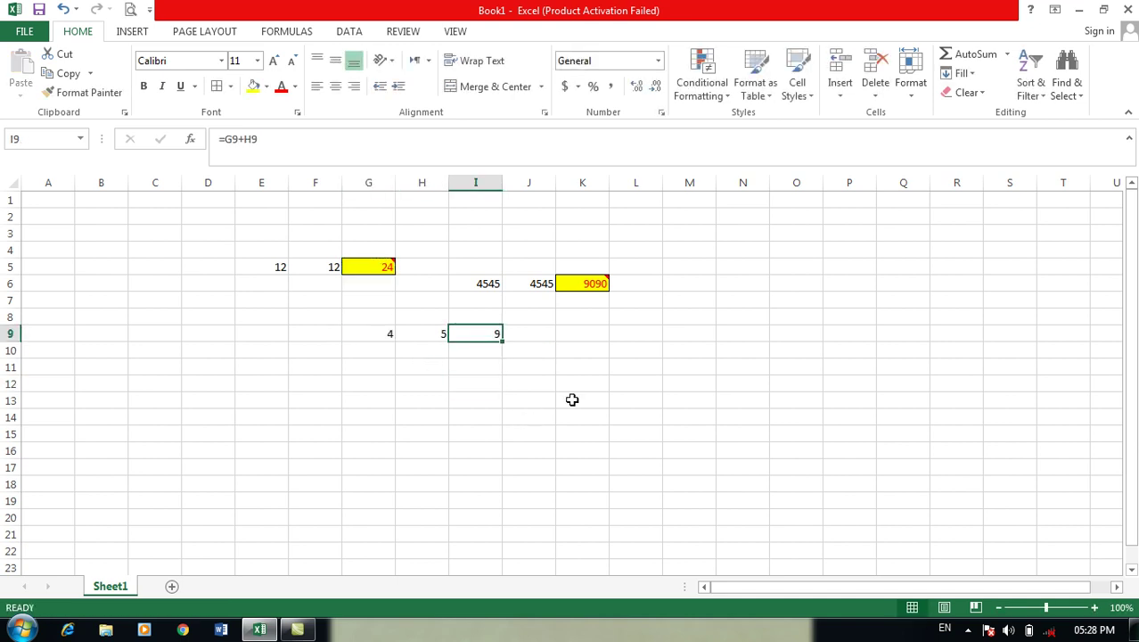
click(572, 399)
click(369, 267)
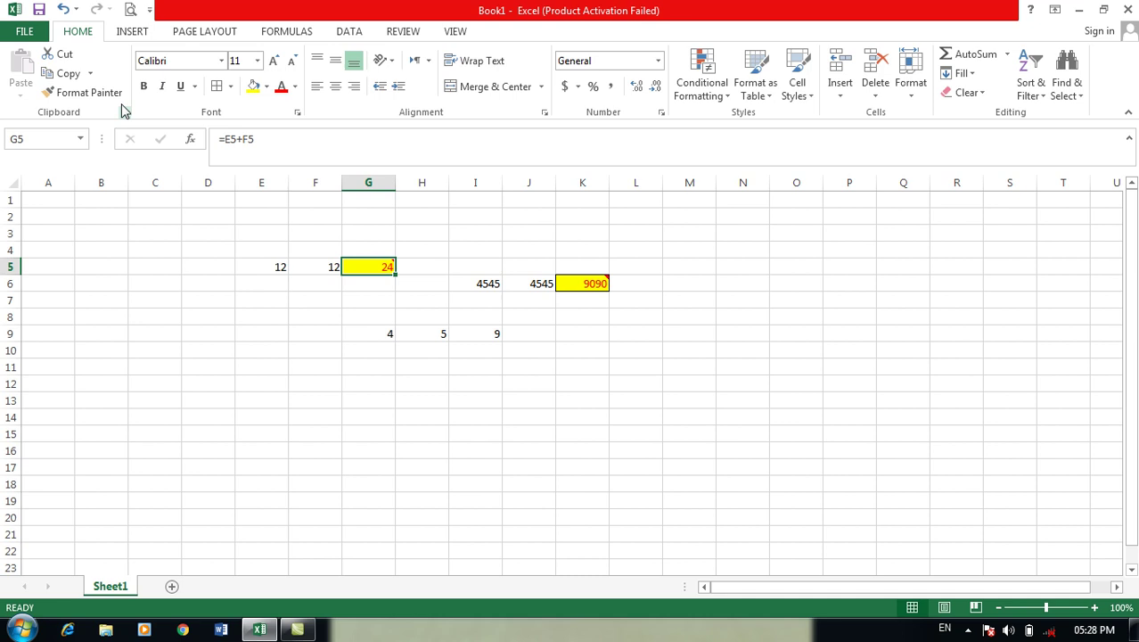
Copy G5 and paste it into L12 as a plain value, 24, via Paste Special Values.
click(71, 74)
click(634, 382)
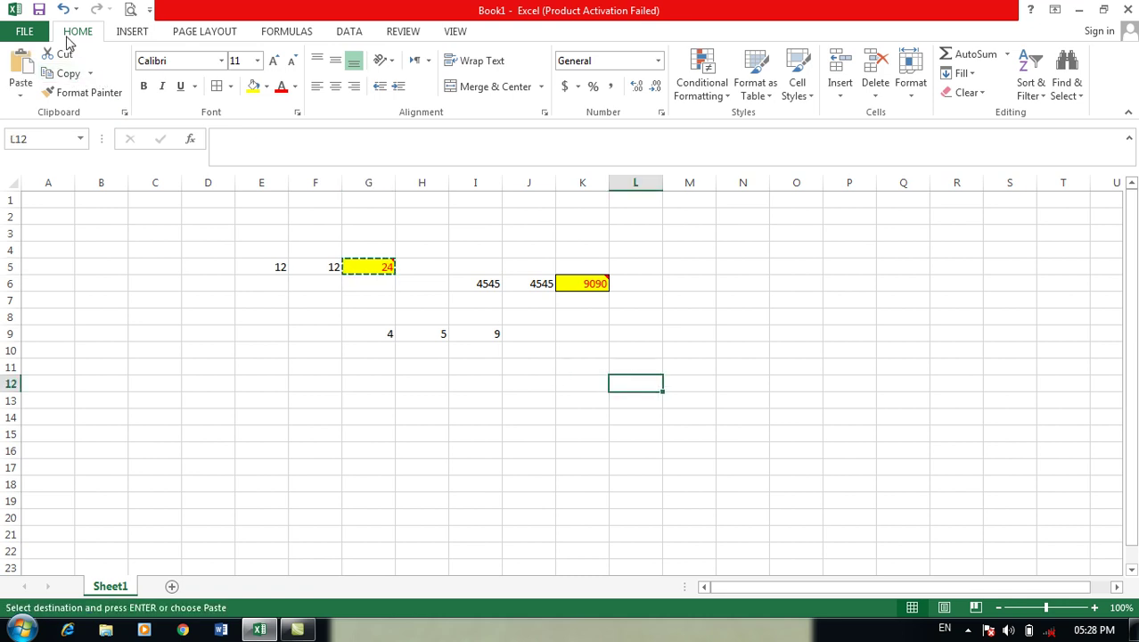
click(21, 93)
click(60, 273)
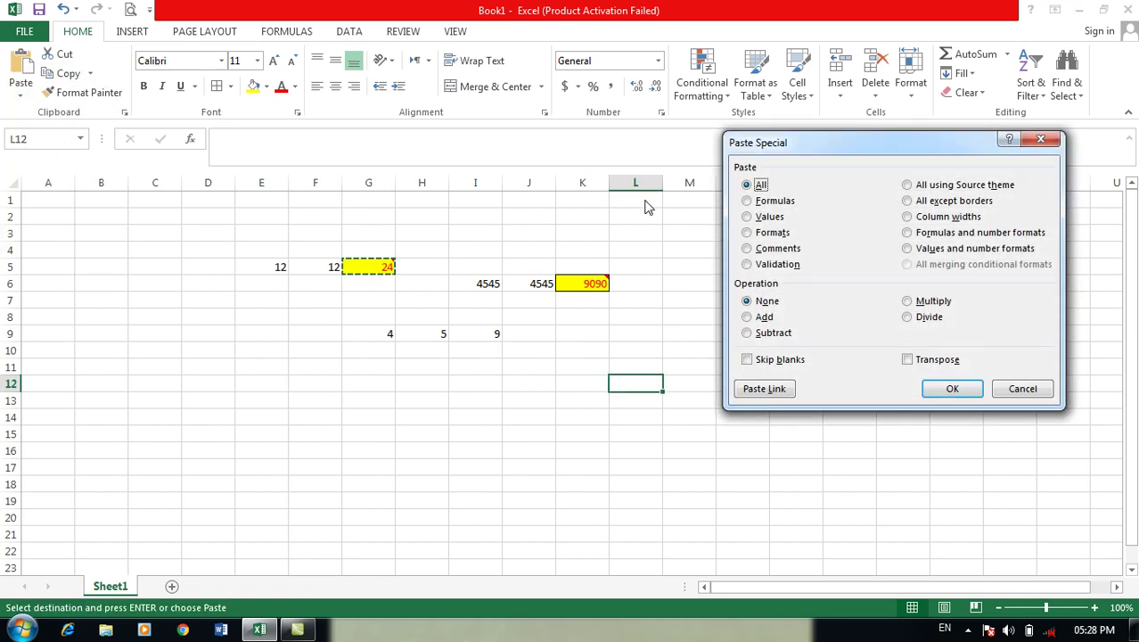
click(748, 217)
click(748, 184)
click(757, 203)
click(764, 219)
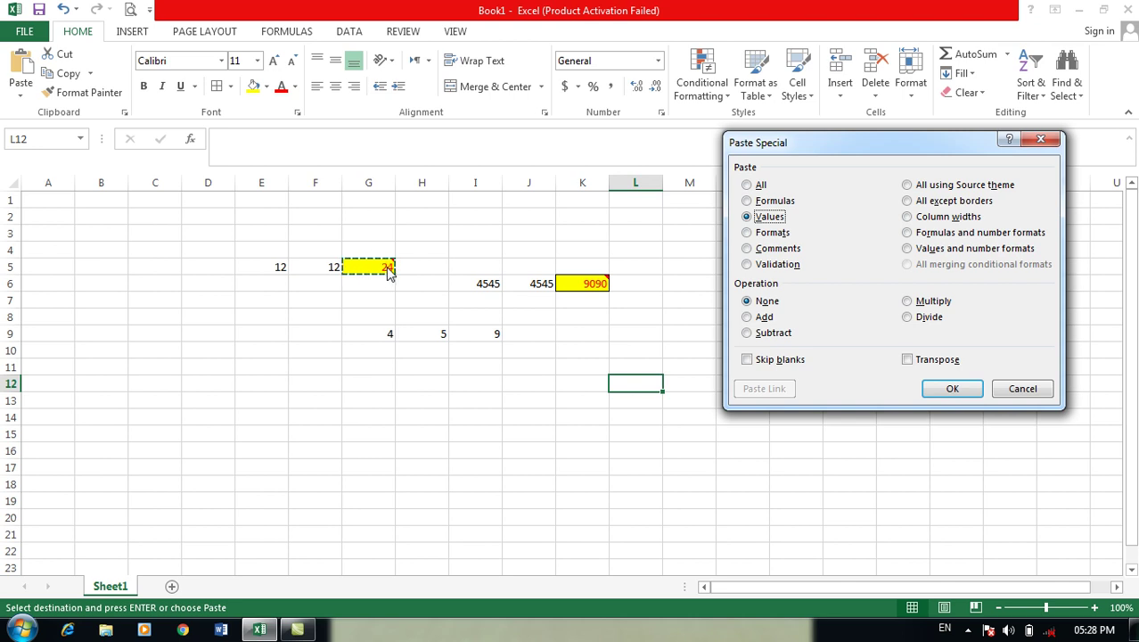
click(952, 389)
Check the pasted value in L12 and G5's formula, then select E5.
key(Right)
click(639, 384)
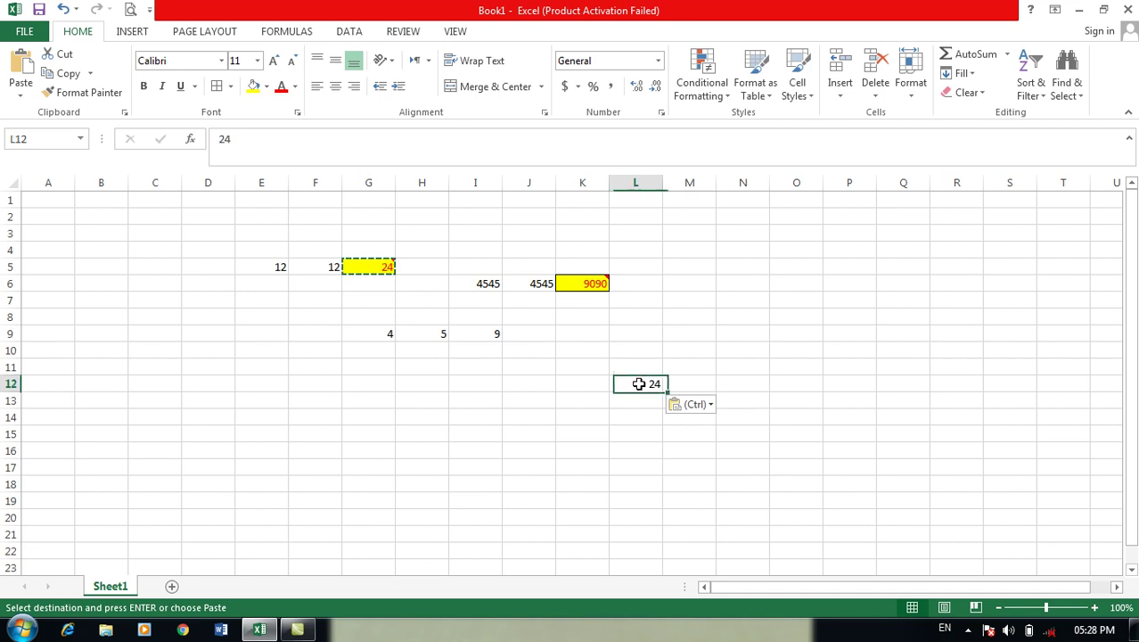
click(849, 350)
click(652, 382)
click(599, 332)
click(706, 328)
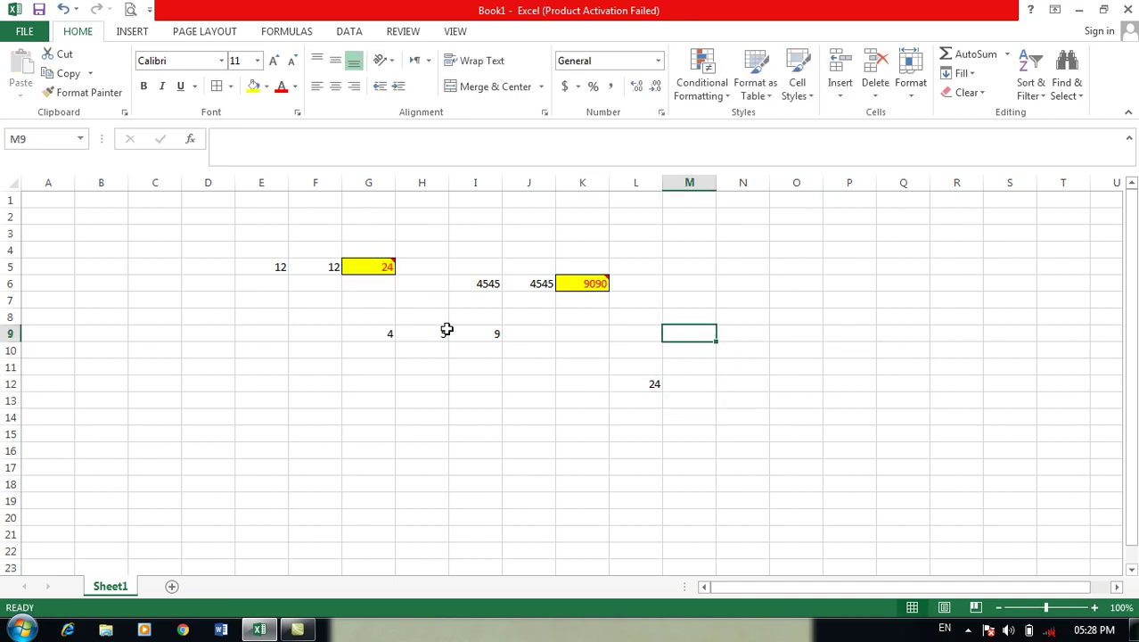
click(304, 267)
click(274, 263)
click(354, 265)
click(286, 272)
Change E5 to 23 so G5 shows 35.
text(23)
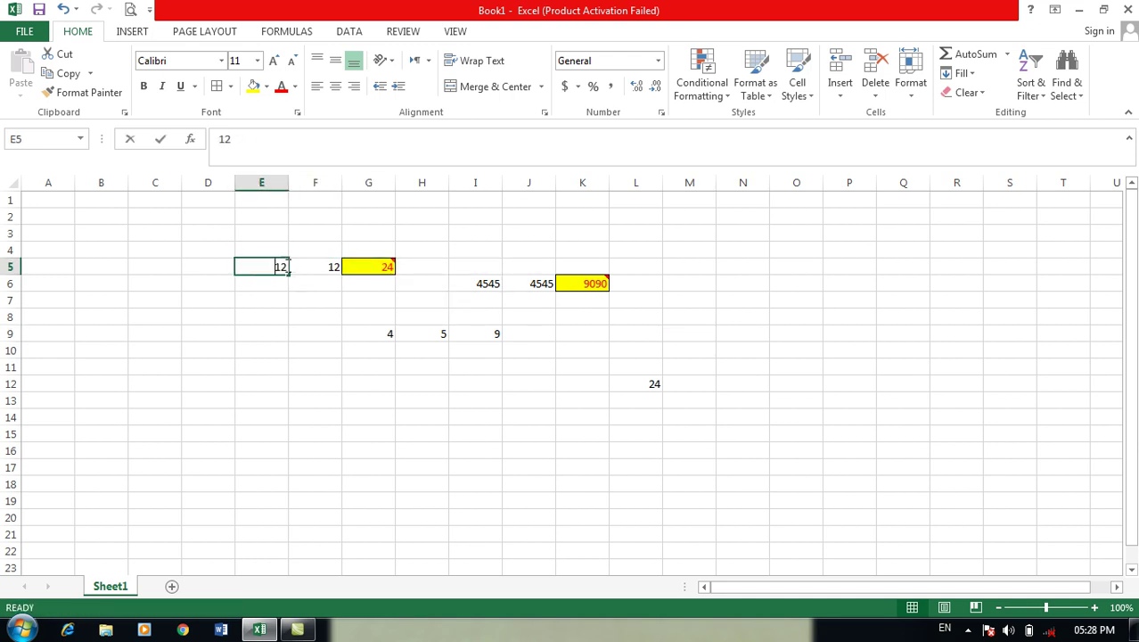
click(401, 350)
click(371, 272)
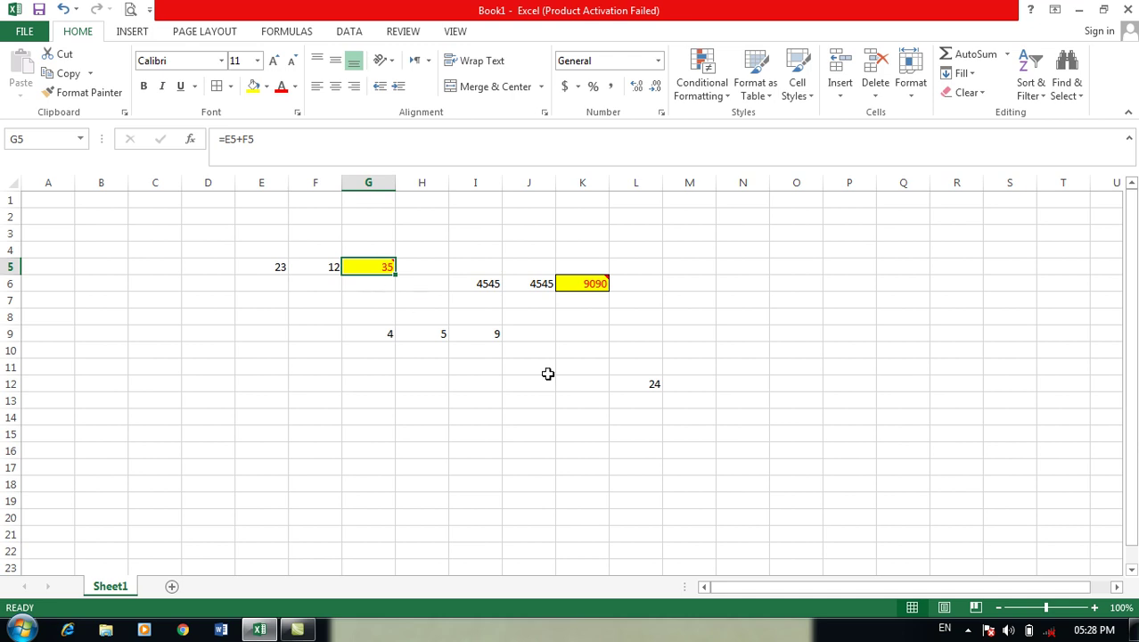
Copy G5 and paste only its formats into K13 via Paste Special Formats.
click(62, 73)
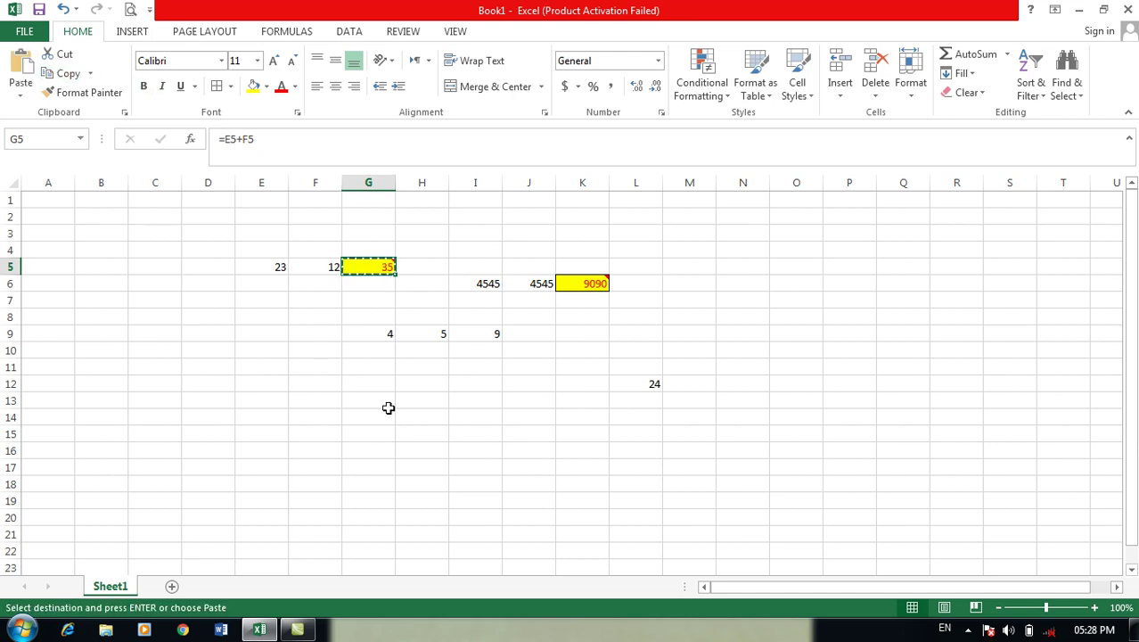
click(580, 398)
click(21, 94)
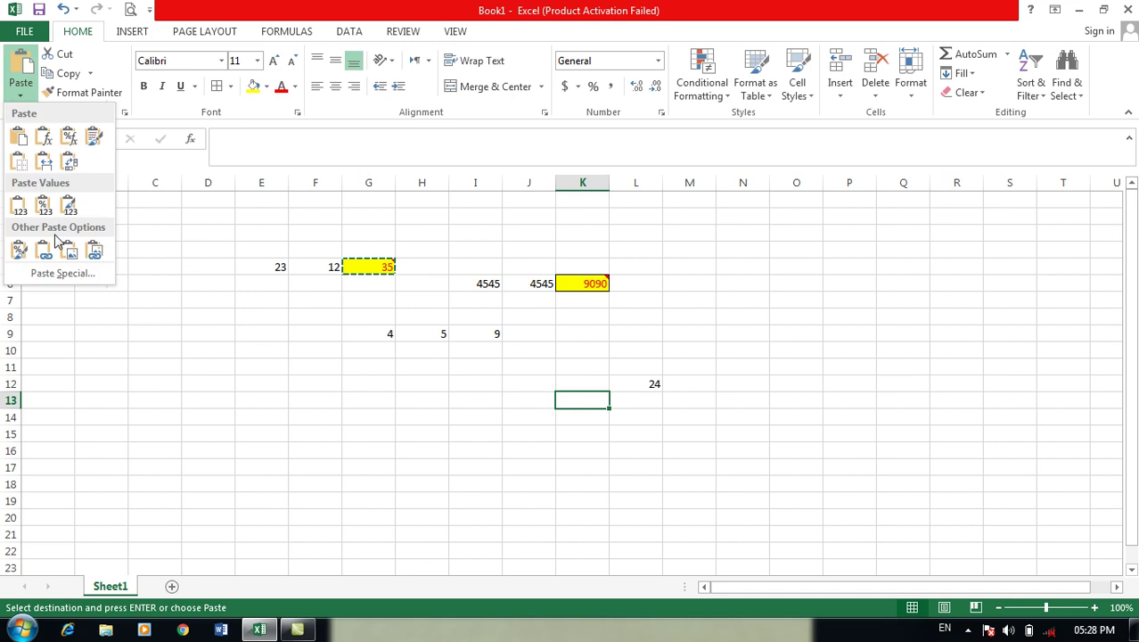
click(63, 273)
click(764, 216)
click(763, 233)
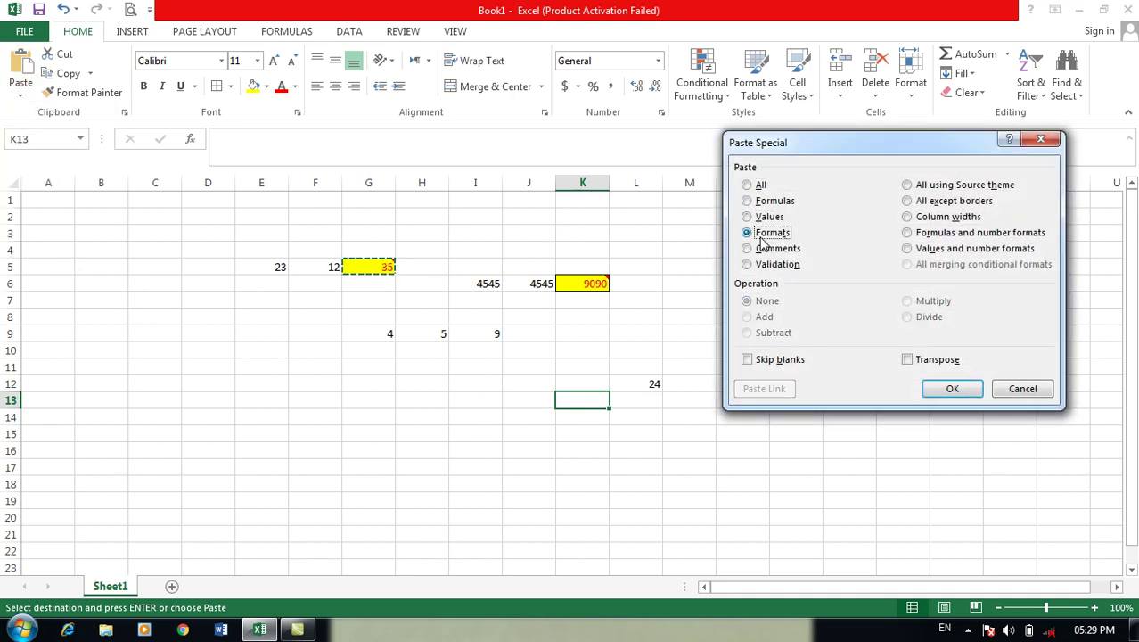
click(952, 389)
click(743, 450)
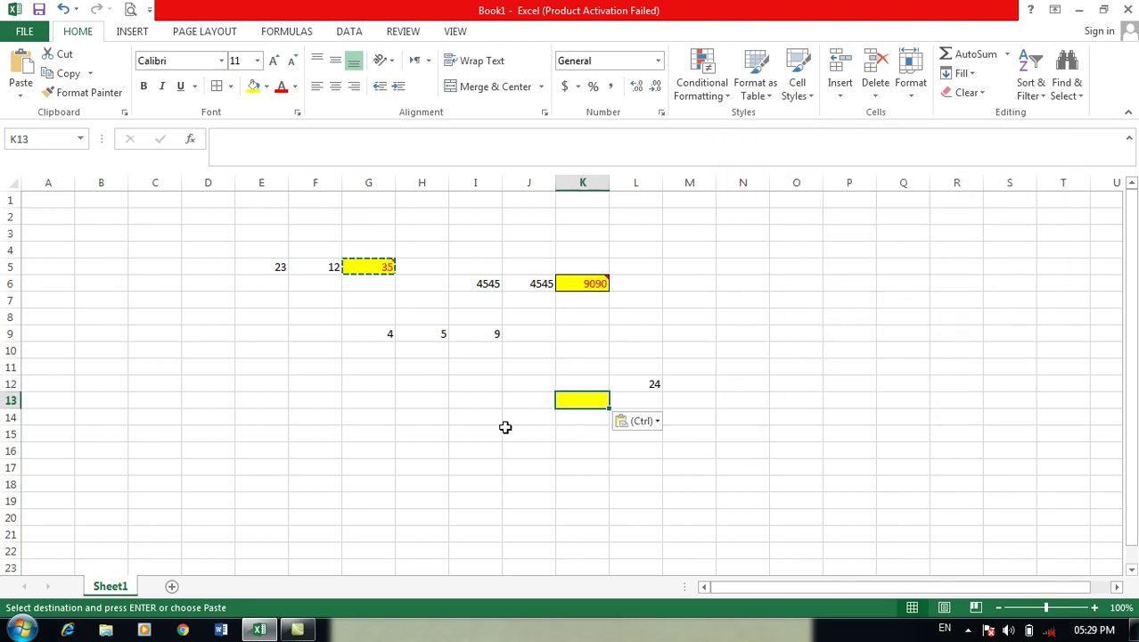
click(505, 417)
Paste only G5's 'this is Total' comment into J14 via Paste Special Comments.
click(20, 94)
click(64, 273)
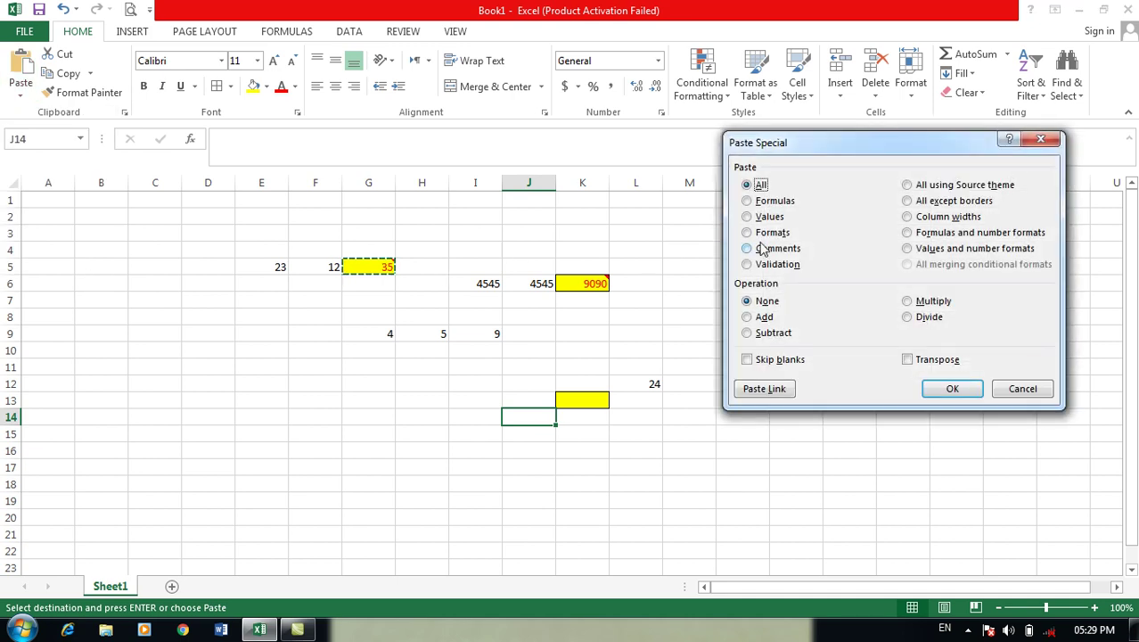
click(771, 250)
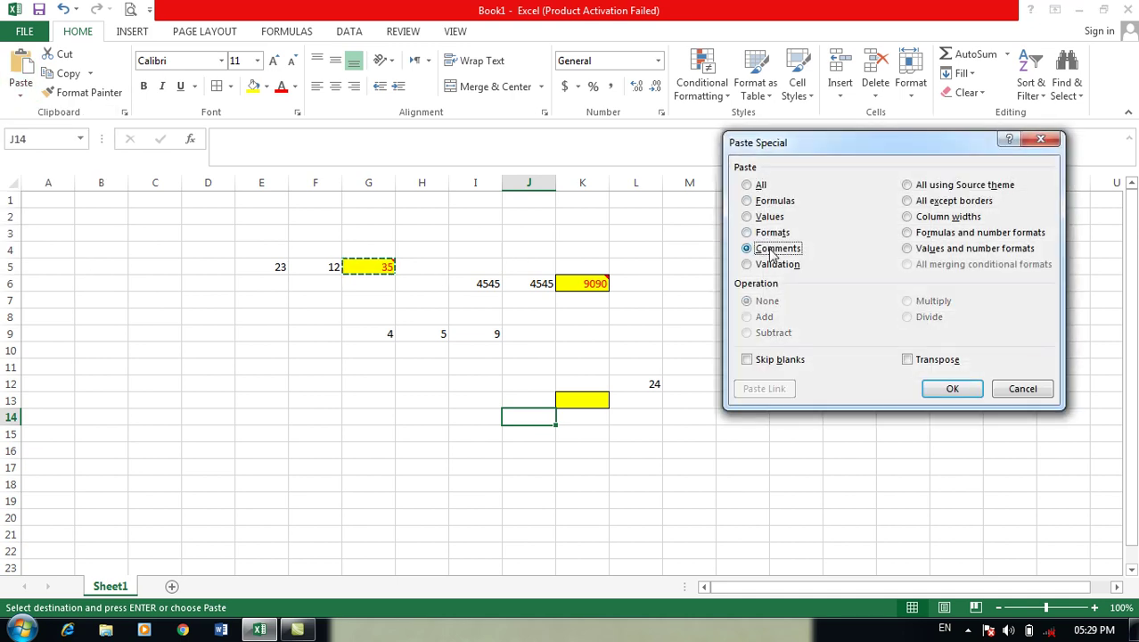
drag(804, 146, 799, 111)
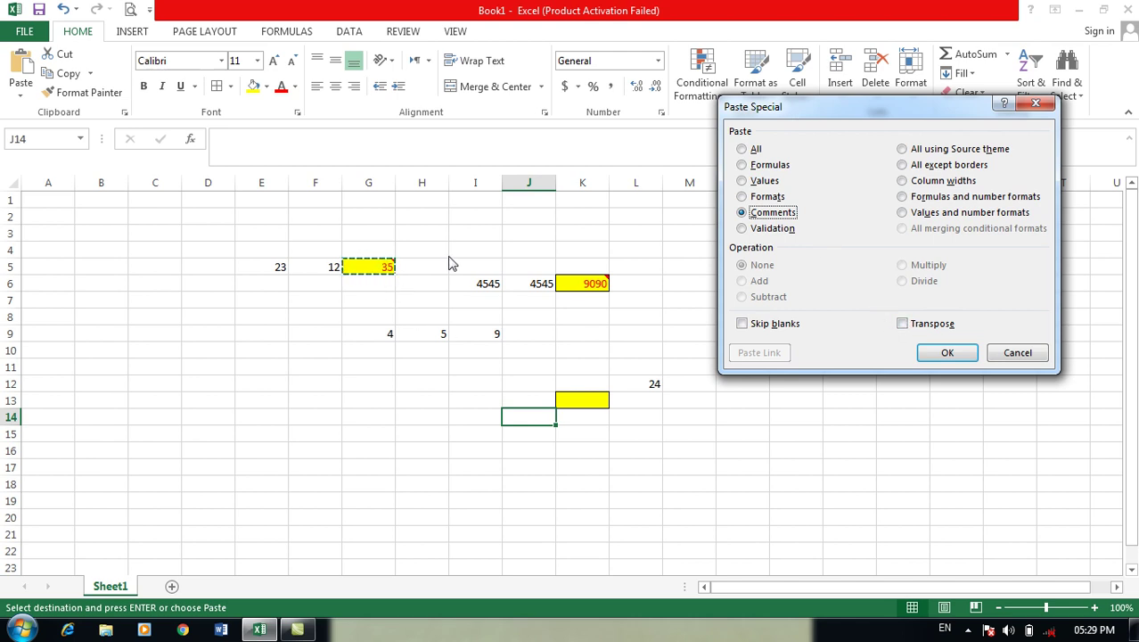
click(947, 352)
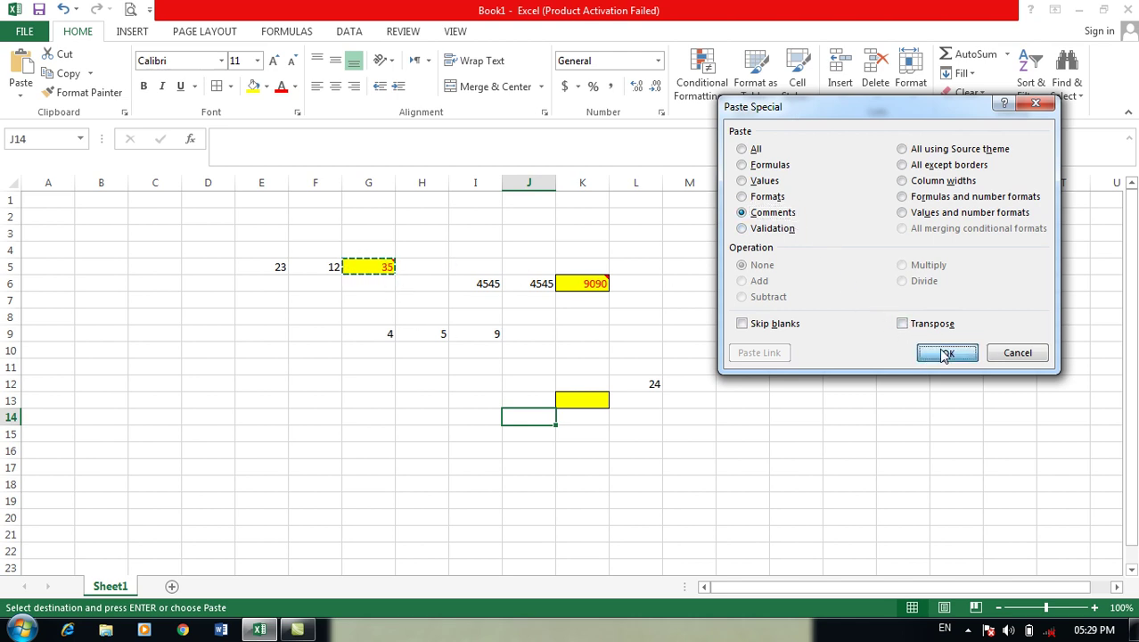
click(677, 431)
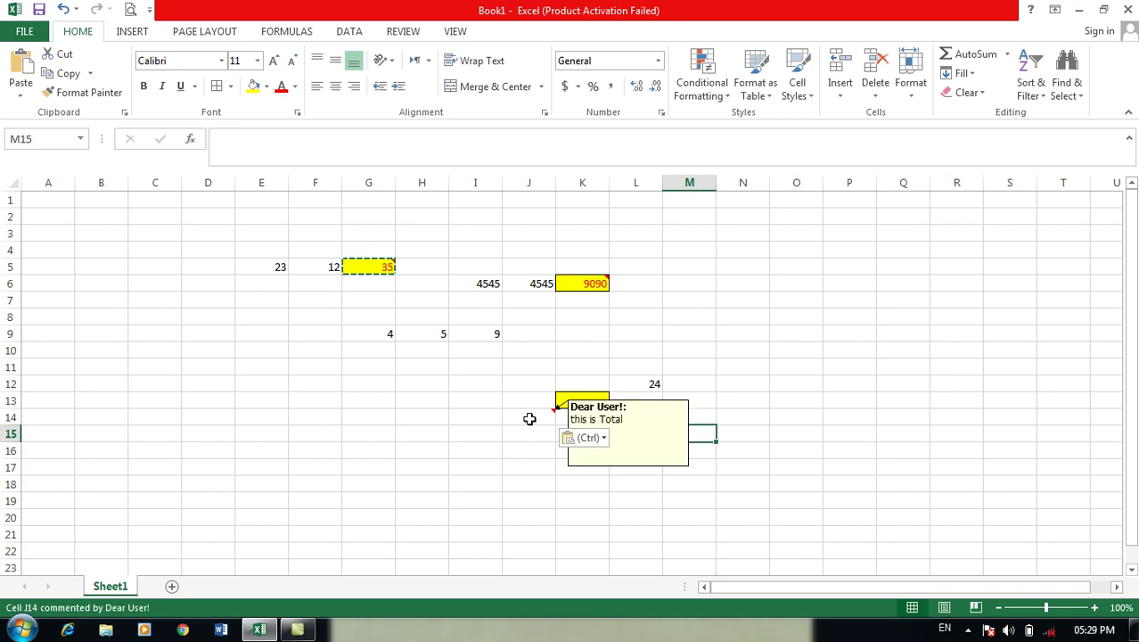
click(440, 412)
Paste only G5's validation settings into H14 via Paste Special Validation.
click(21, 92)
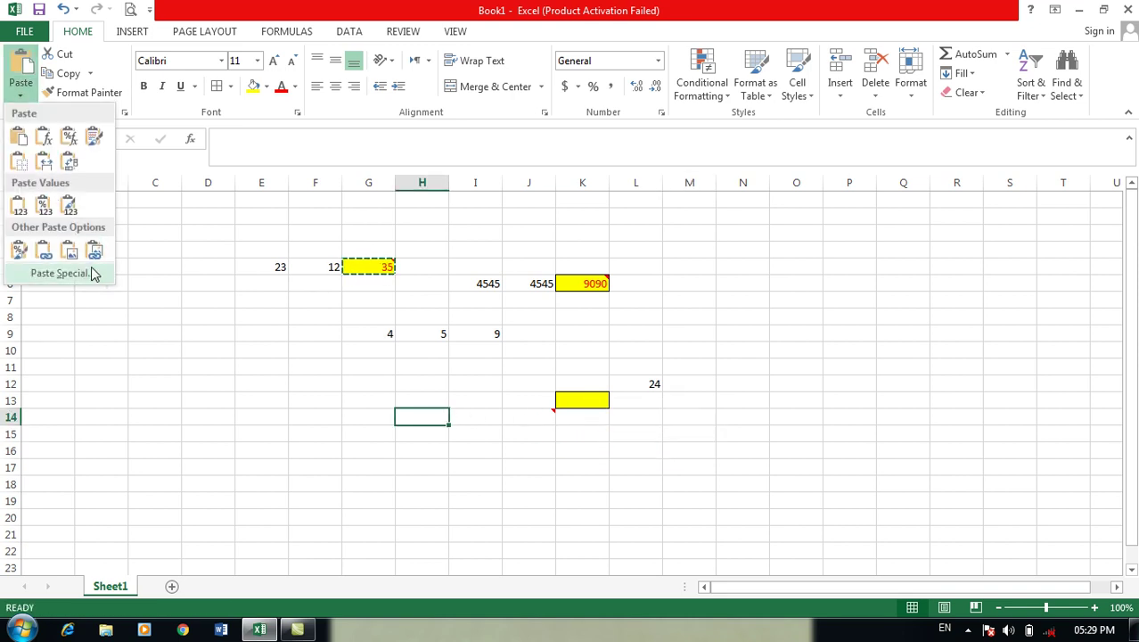
click(93, 273)
click(759, 229)
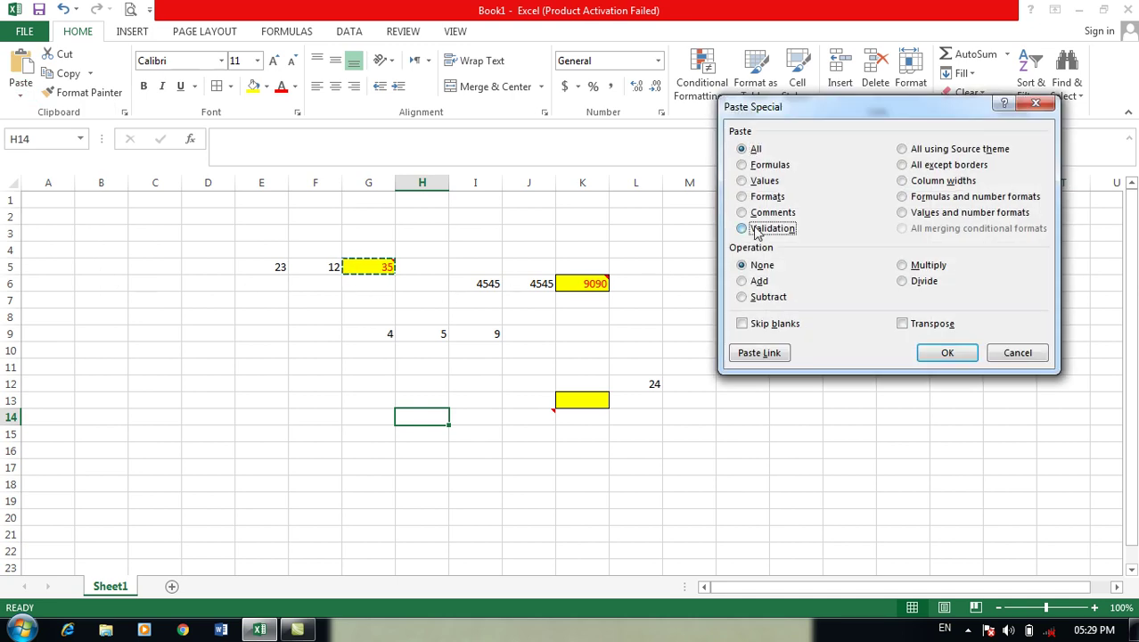
click(1016, 352)
Select G5 and bring up the Data tab commands.
click(659, 312)
double_click(726, 299)
click(737, 263)
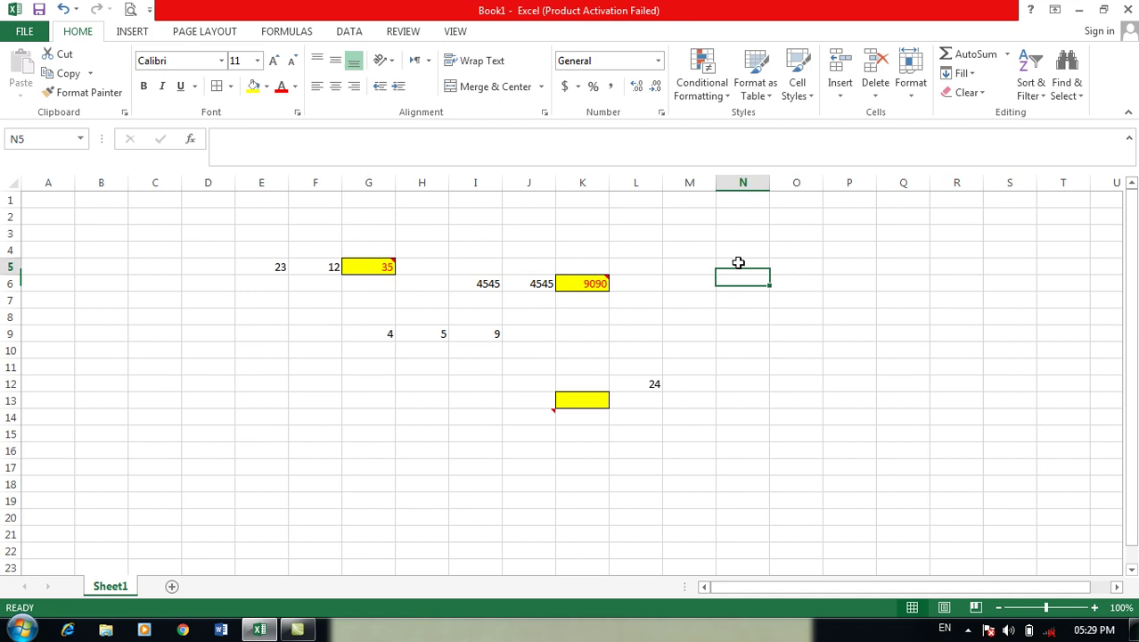
click(389, 267)
click(351, 32)
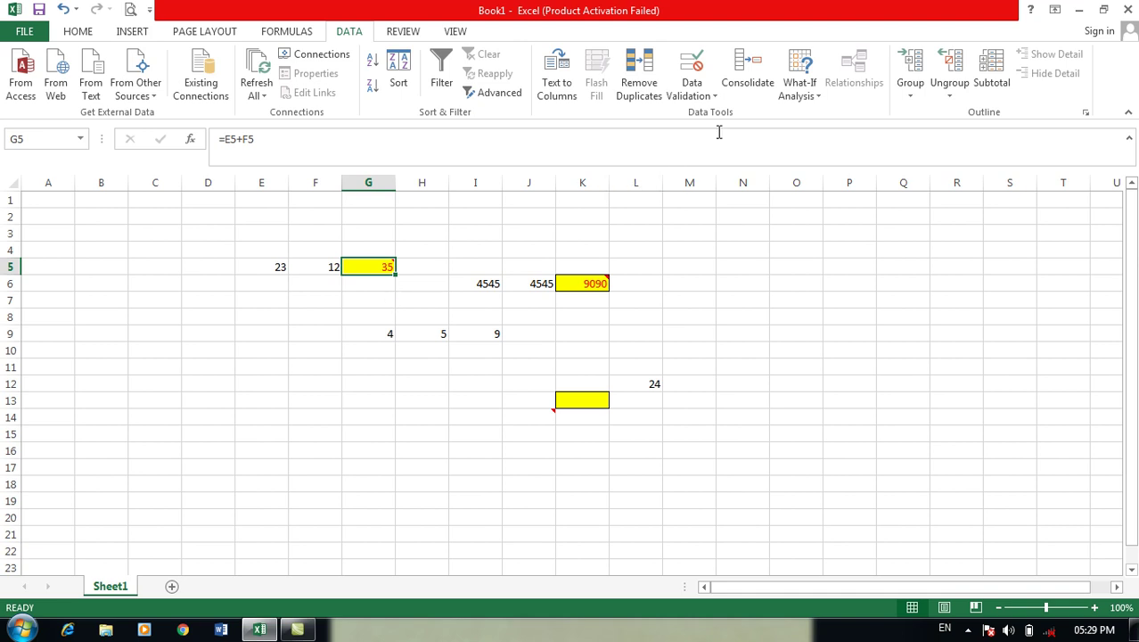
Open G5's Data Validation on the Input Message tab, then close it and reselect G5.
click(968, 630)
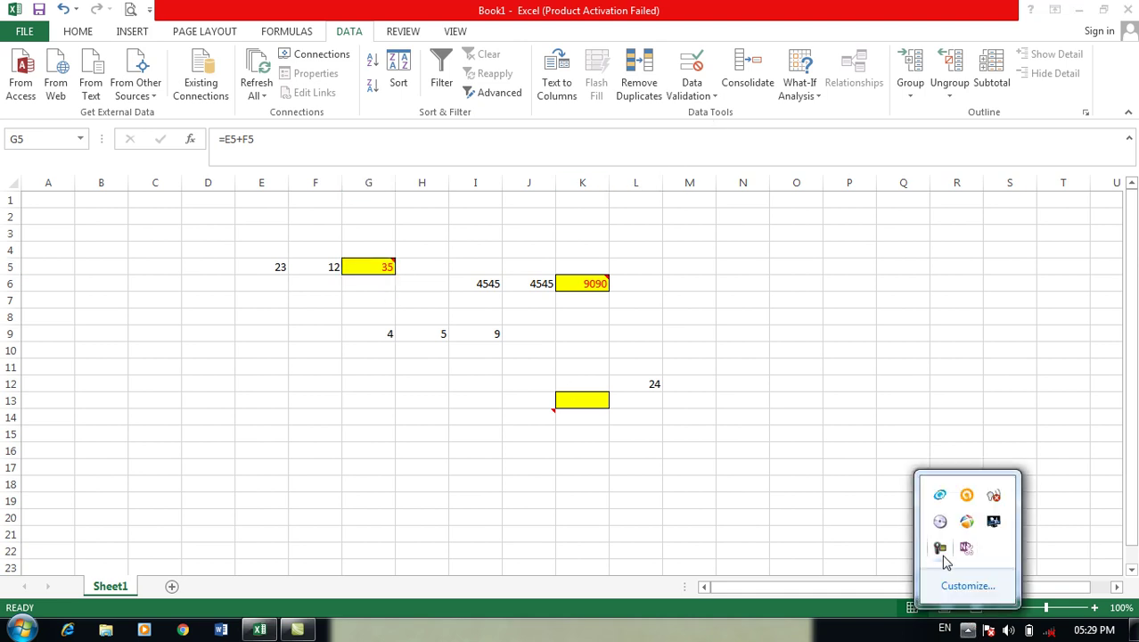
click(653, 16)
click(692, 71)
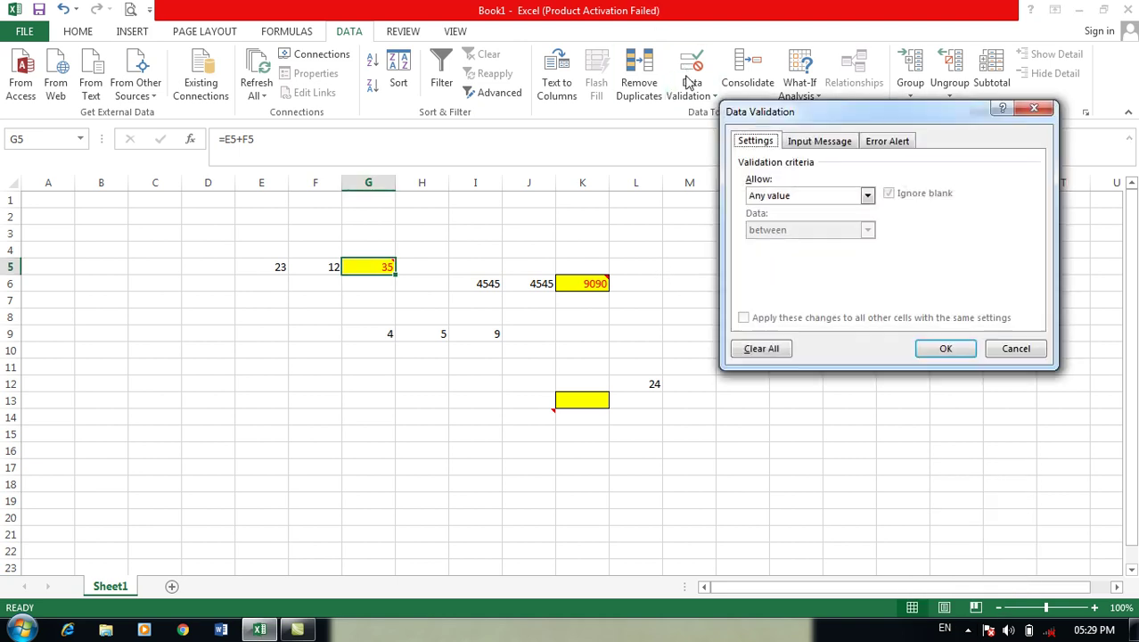
click(820, 143)
click(798, 218)
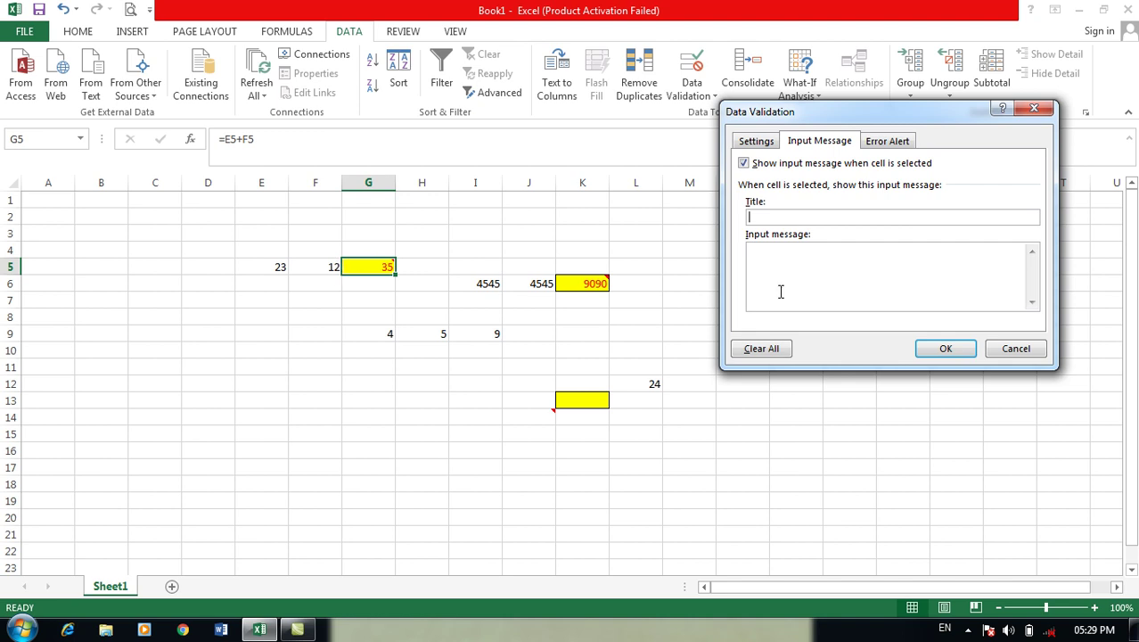
click(1036, 352)
click(410, 300)
click(381, 268)
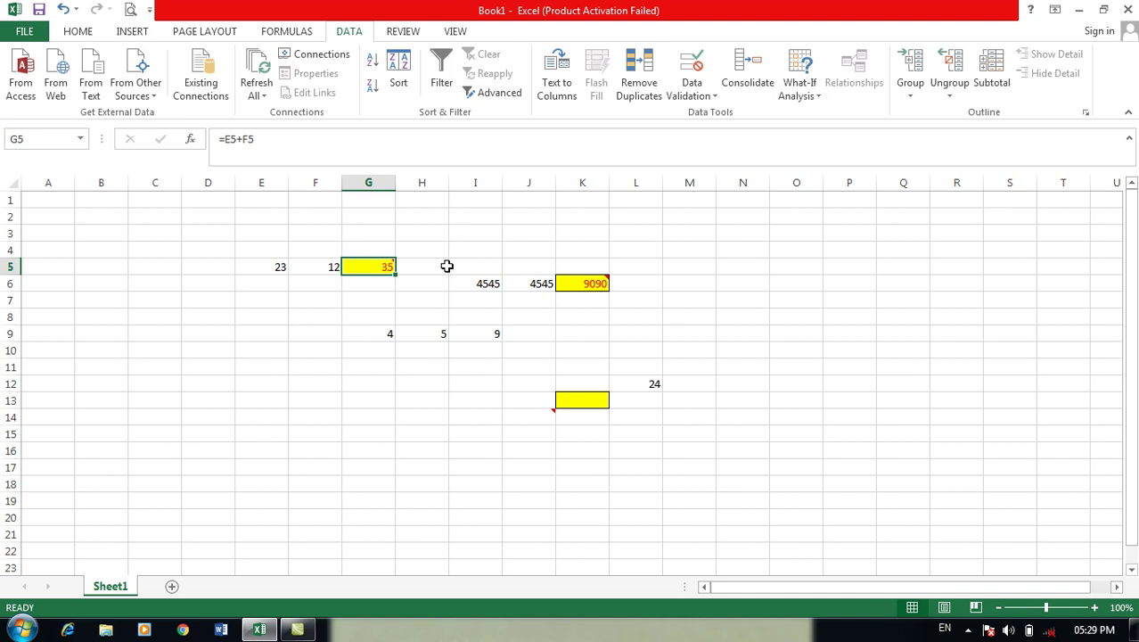
Give G5 an input message titled 'Please' reading 'Do not Delete me!' and check it.
click(691, 67)
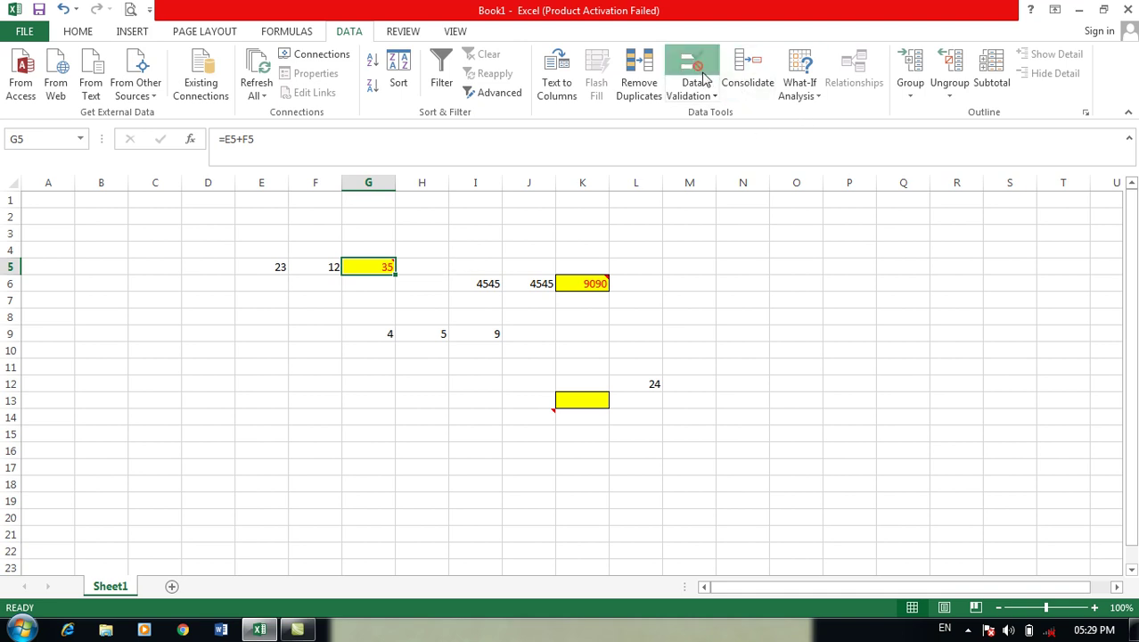
click(836, 220)
text(Plde)
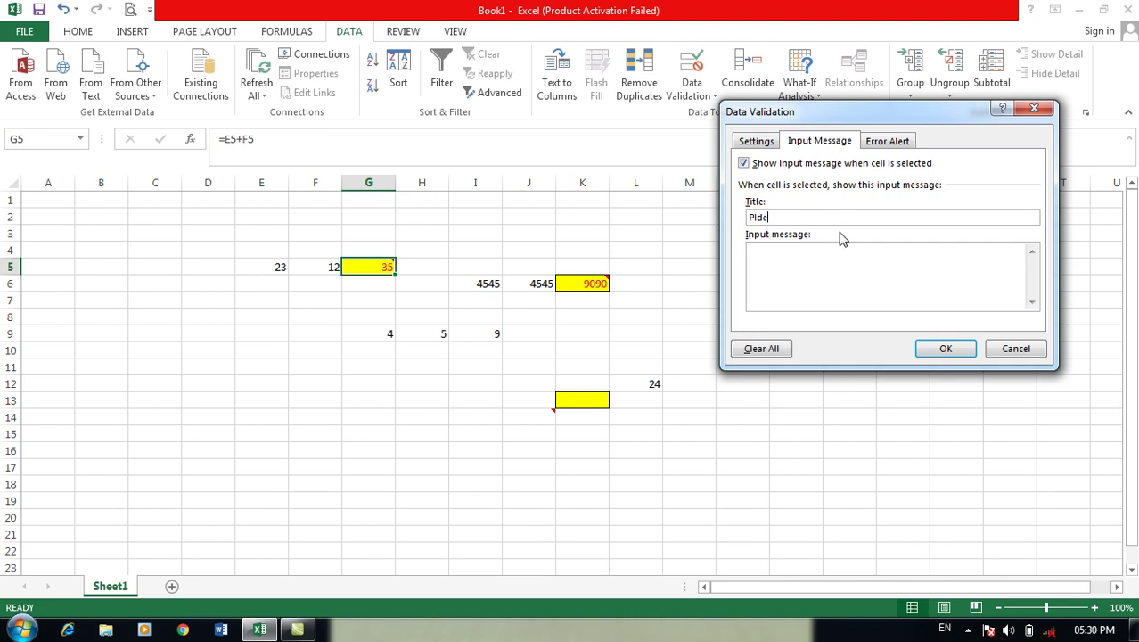
text(ase)
text(se)
click(944, 348)
click(903, 416)
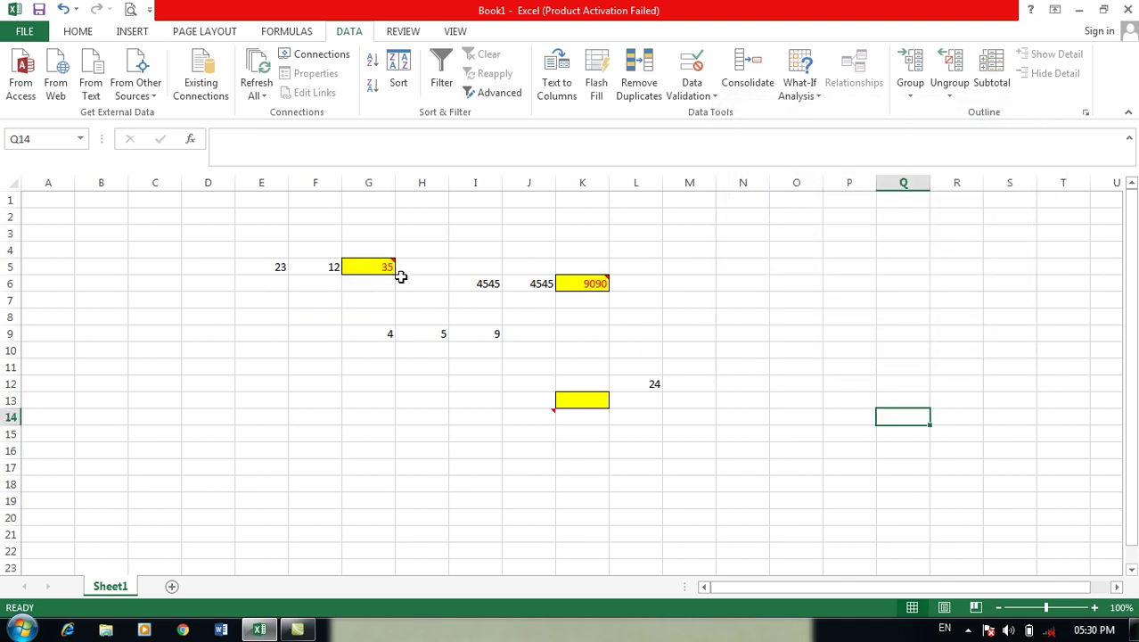
click(366, 265)
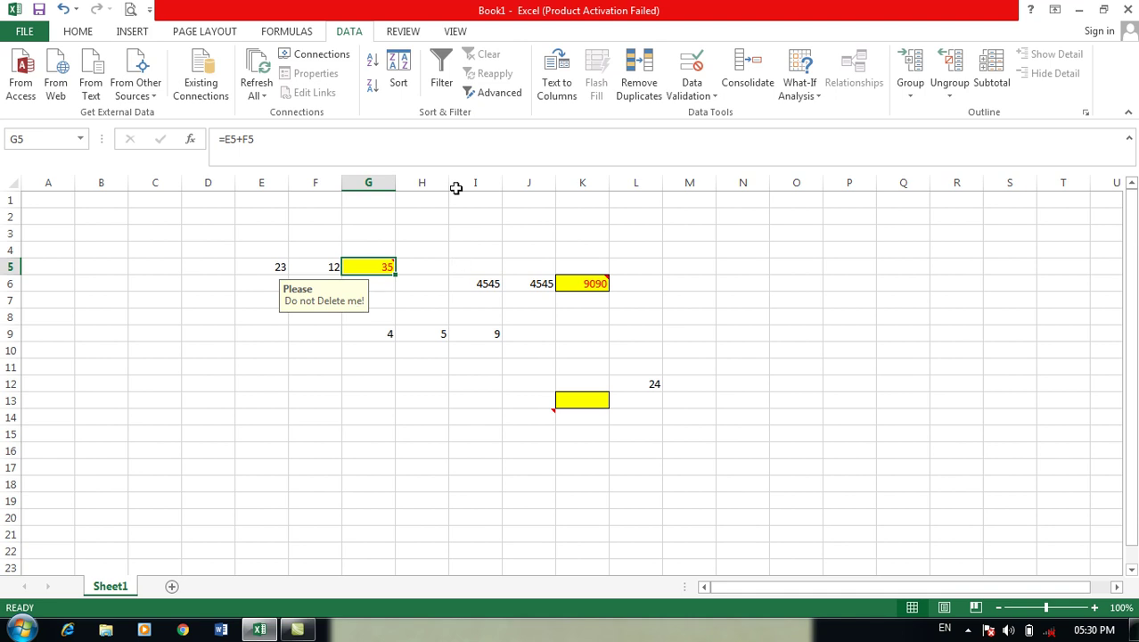
Copy cell G5 and reselect it to view its message.
click(78, 31)
click(64, 73)
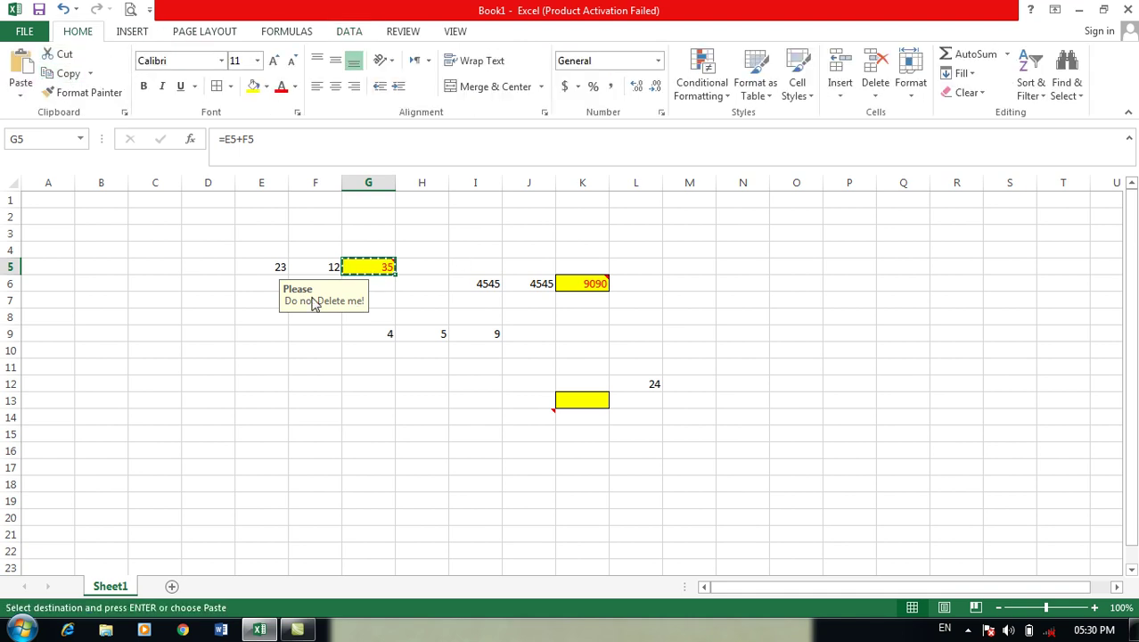
click(739, 392)
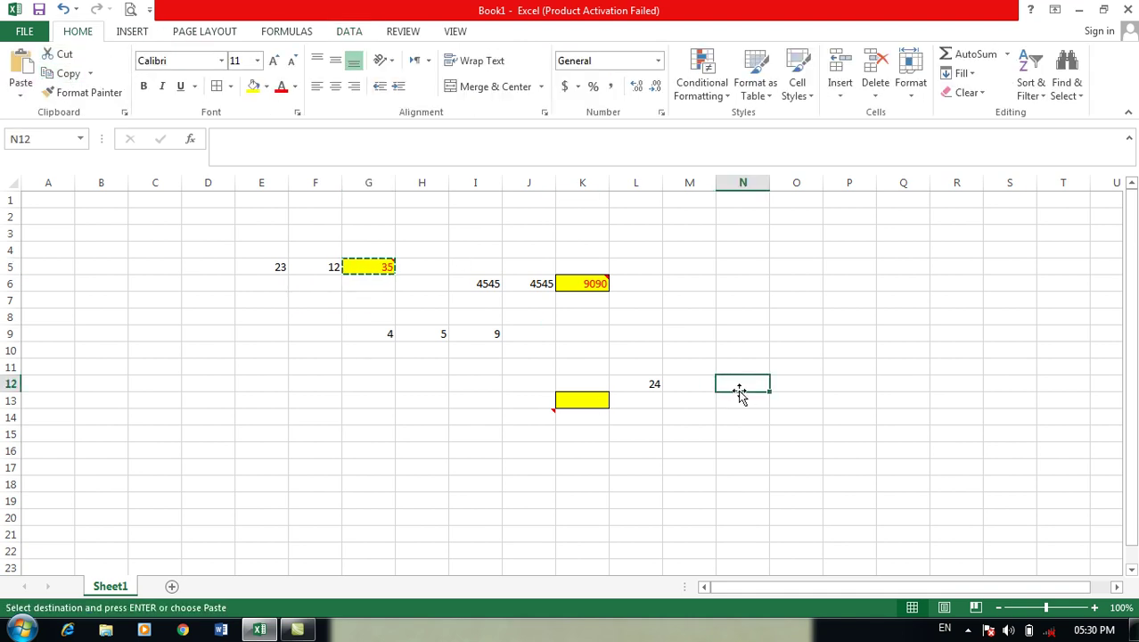
click(367, 265)
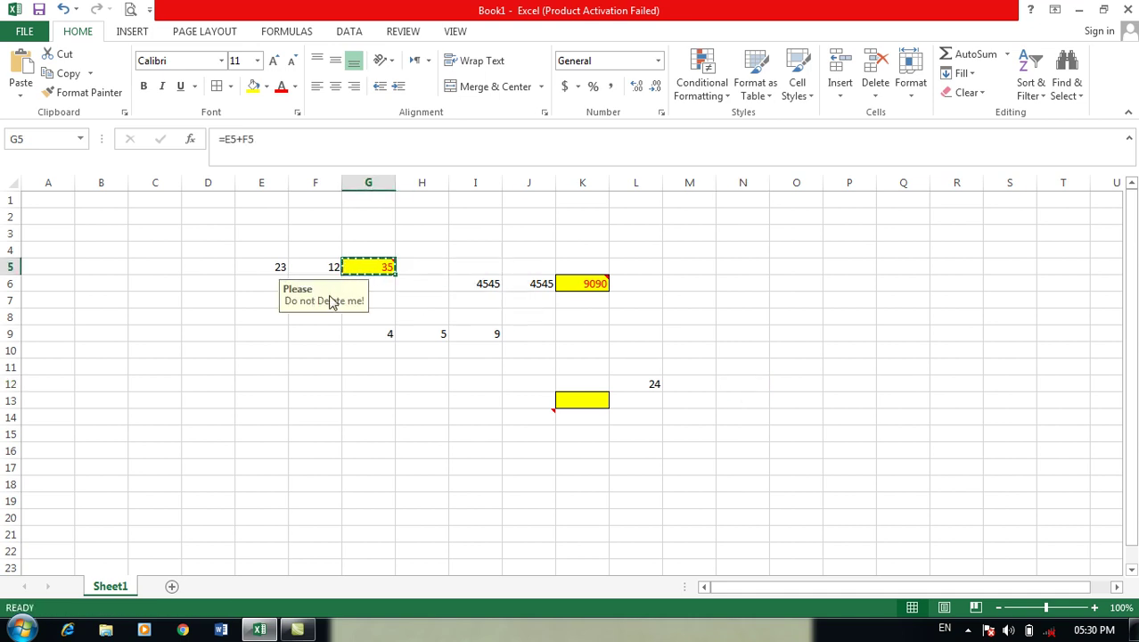
Paste only G5's validation into M10 and confirm M10 shows the Please message.
click(706, 347)
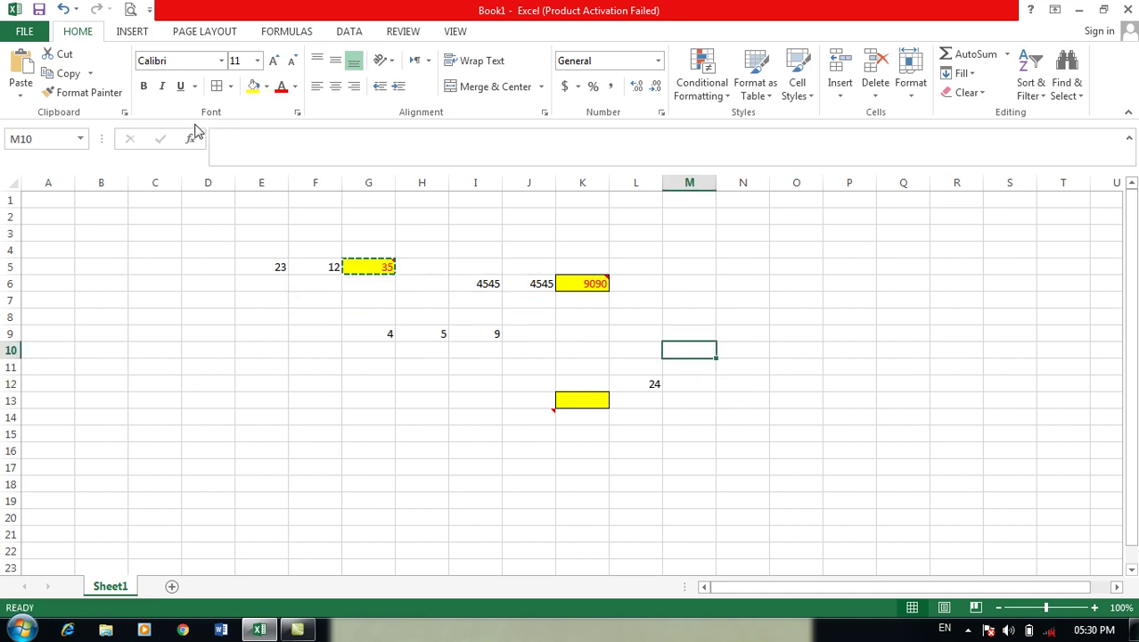
click(22, 98)
click(75, 276)
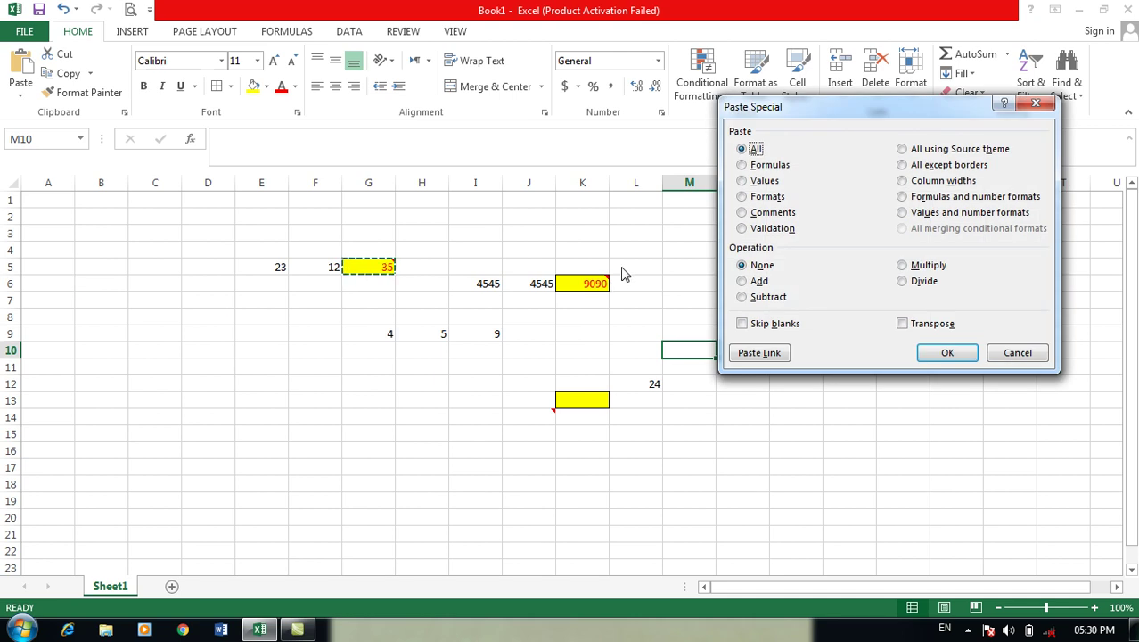
click(742, 230)
click(947, 352)
click(998, 366)
click(706, 349)
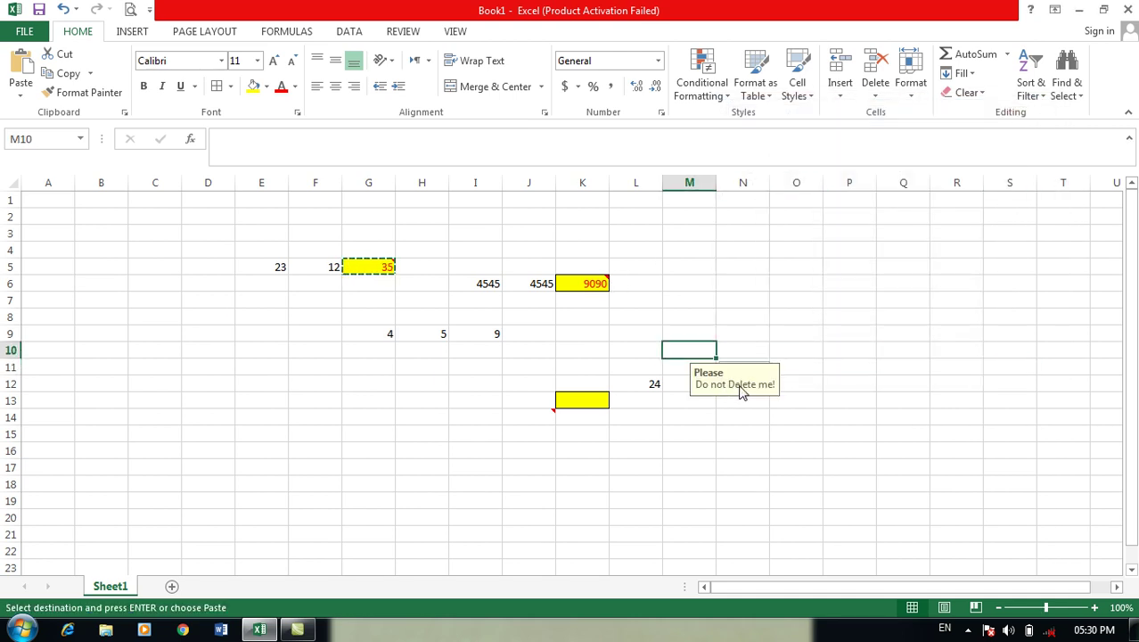
Paste all of G5 into G12 using the source theme, giving a yellow 0 with =E12+F12.
click(384, 382)
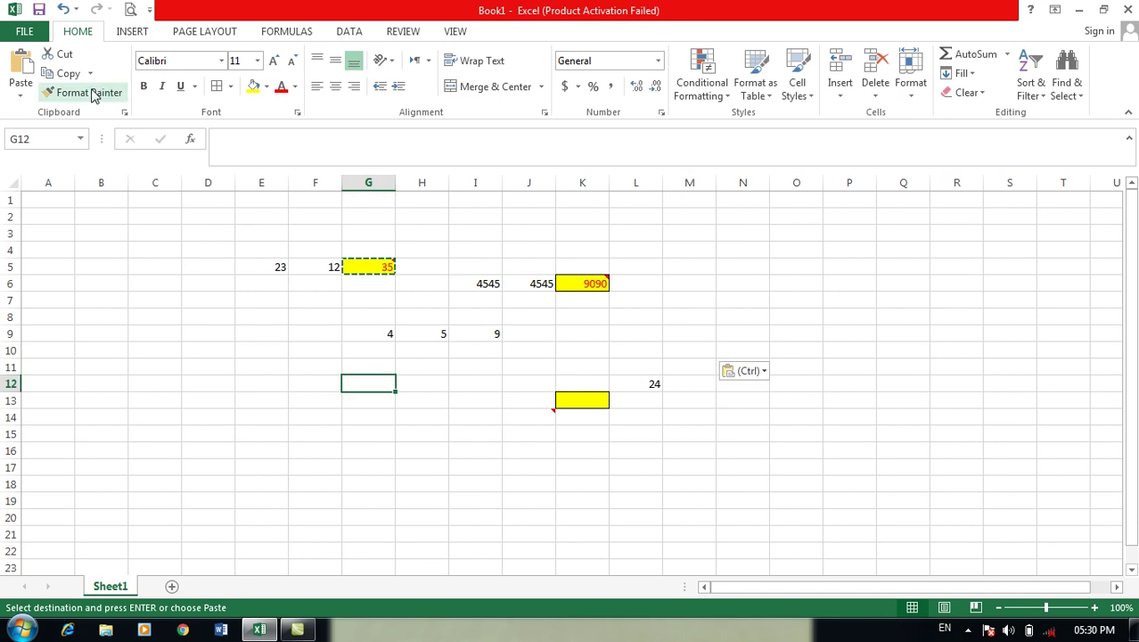
click(22, 94)
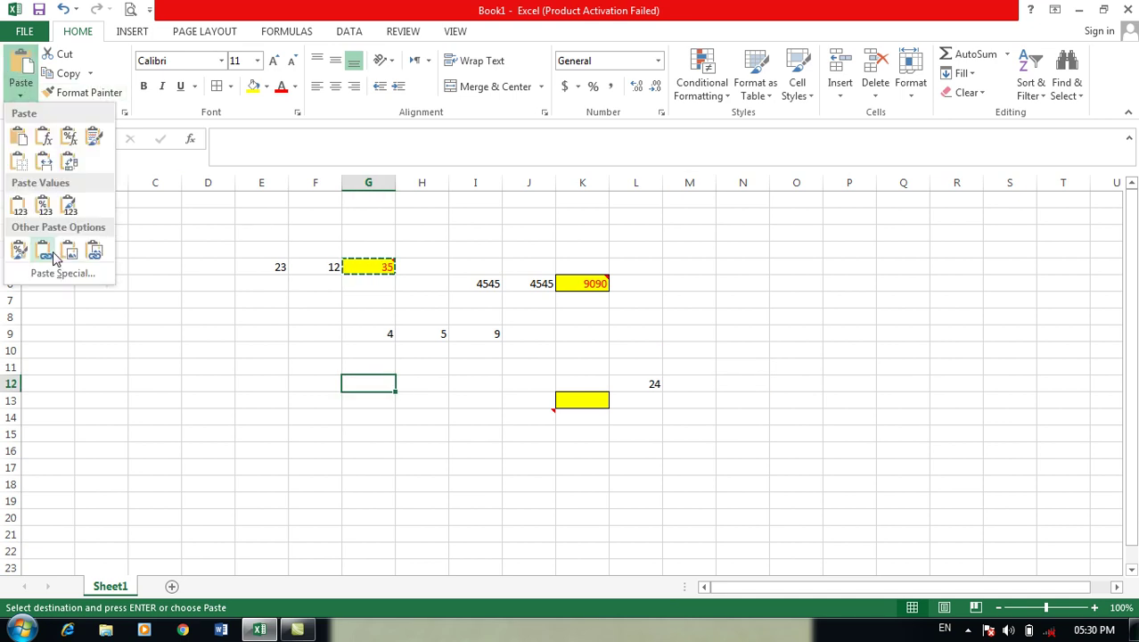
click(351, 32)
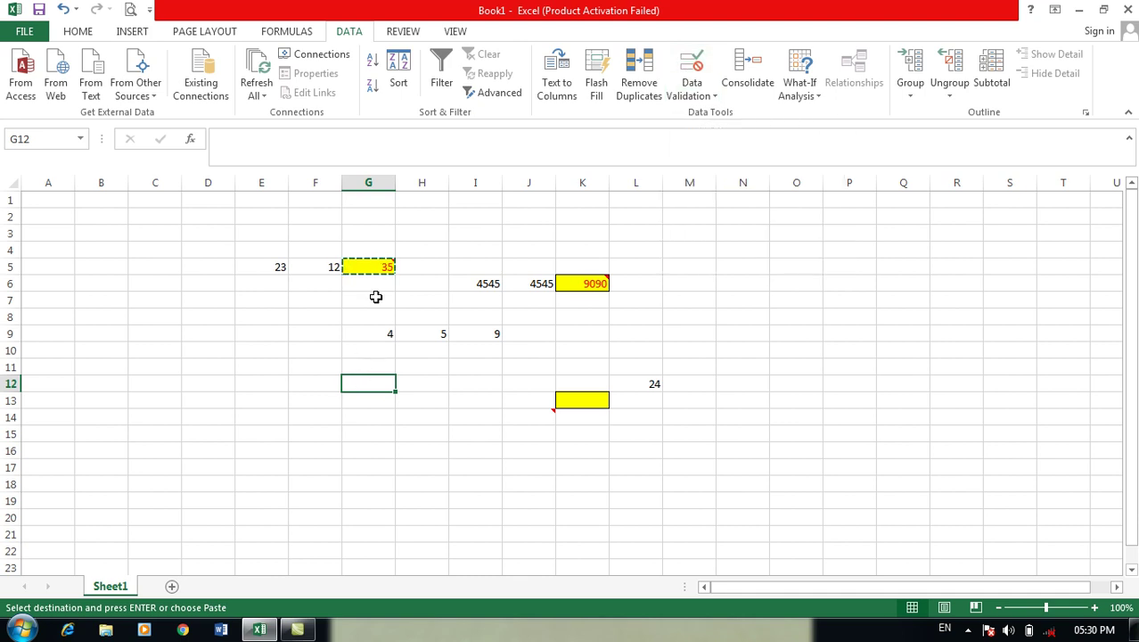
click(78, 32)
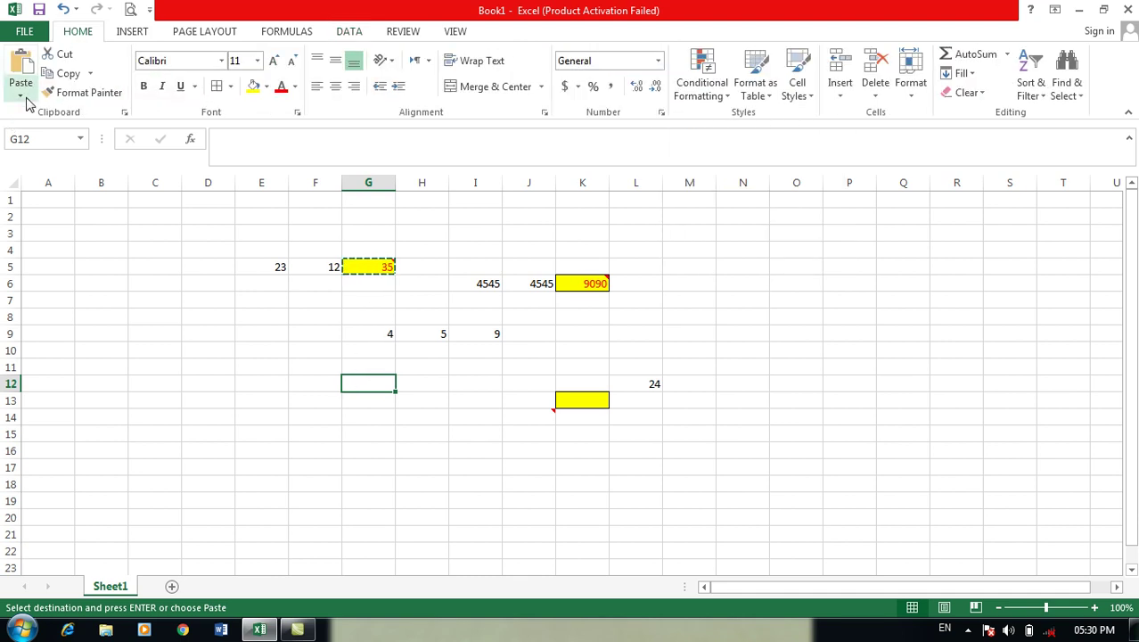
click(24, 98)
click(40, 272)
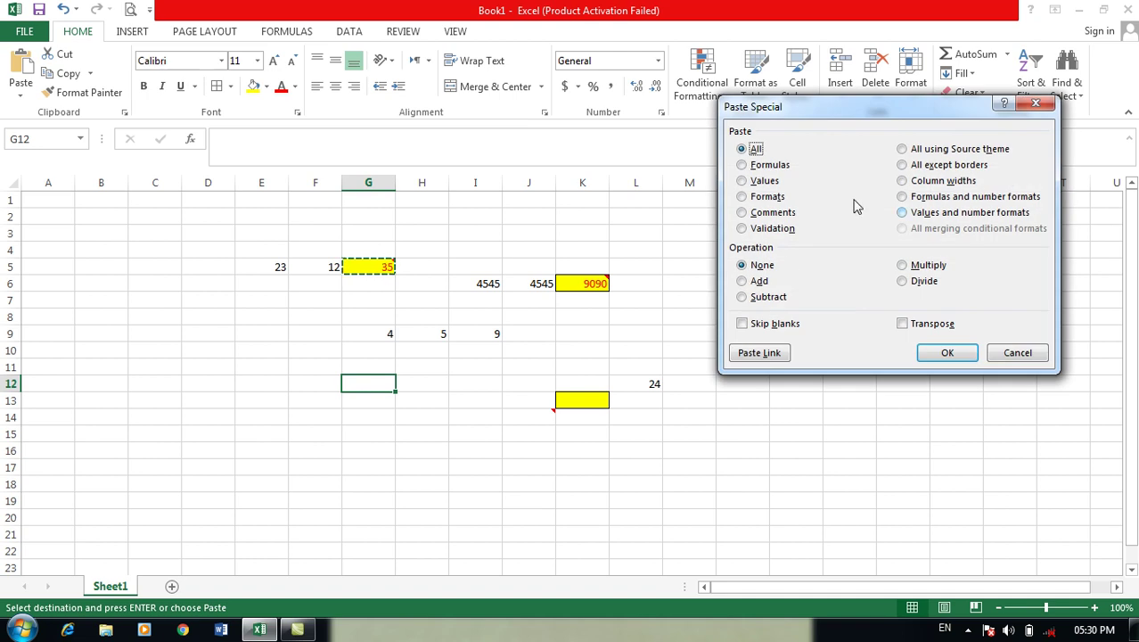
click(927, 150)
drag(969, 111, 941, 89)
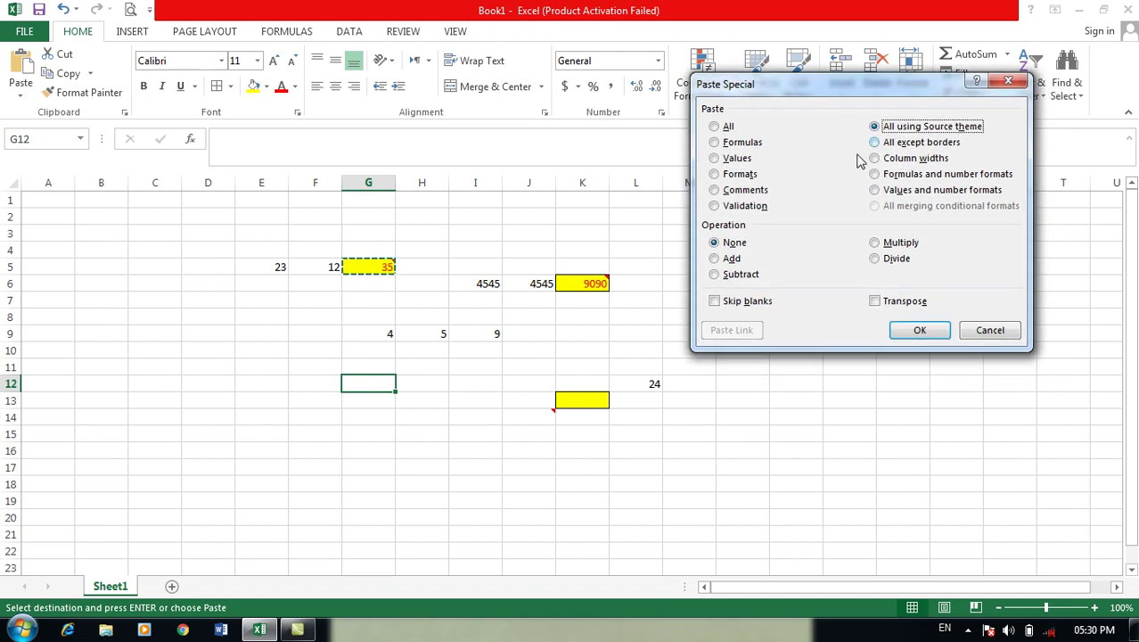
click(894, 335)
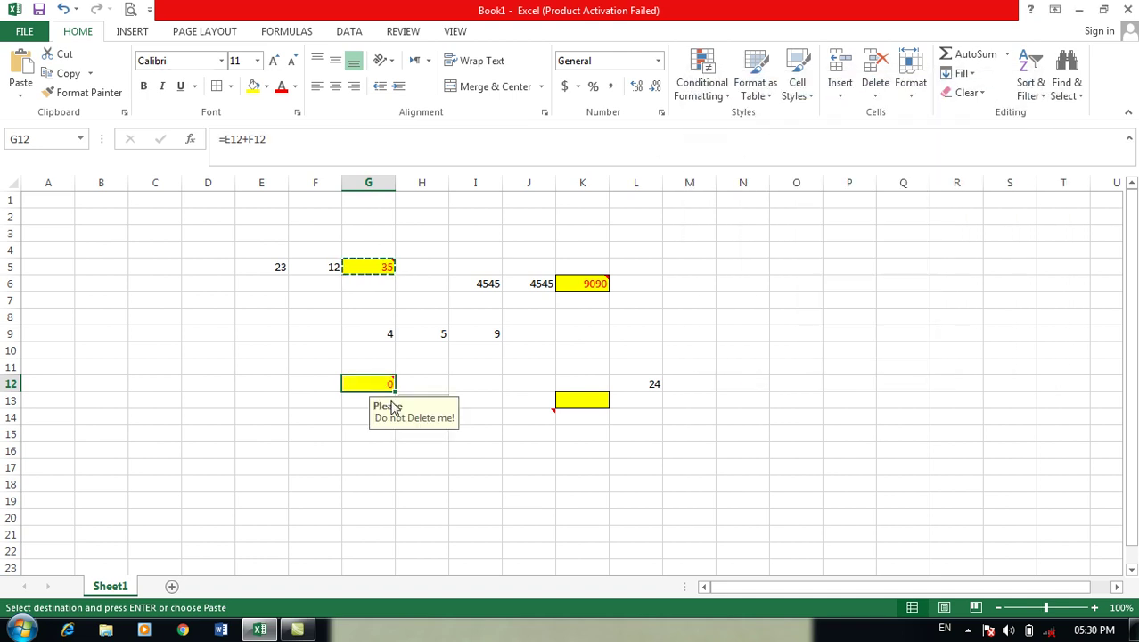
Paste G5 into H16 as All except borders, leaving a yellow-filled 0.
mouse_move(382, 385)
click(421, 450)
click(21, 95)
click(62, 272)
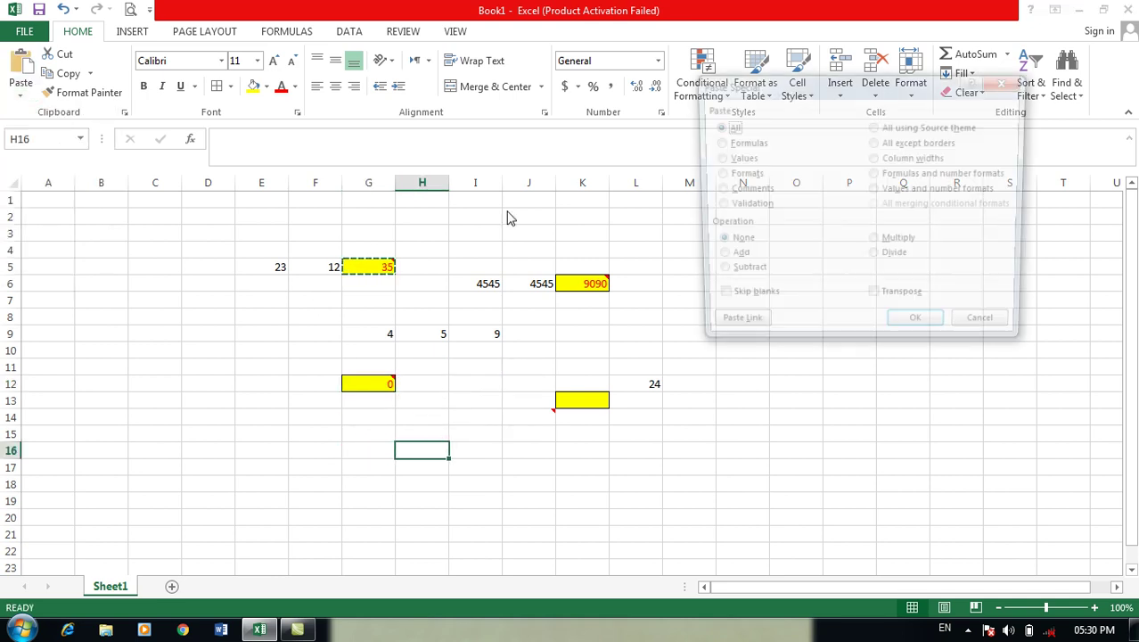
click(892, 144)
drag(883, 95, 893, 77)
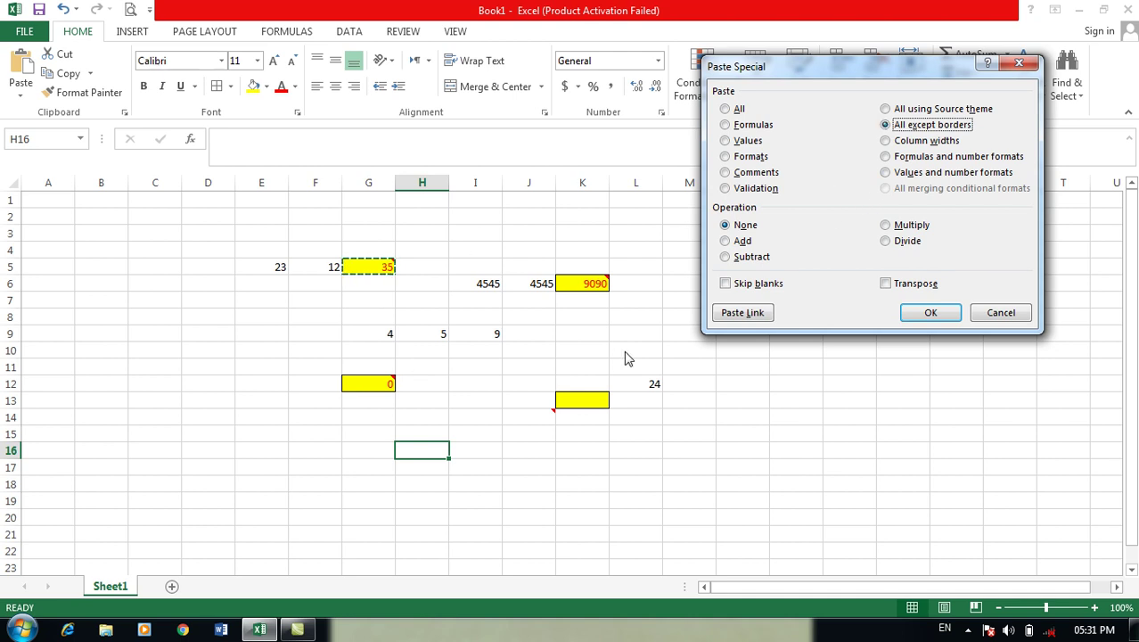
click(906, 319)
click(735, 499)
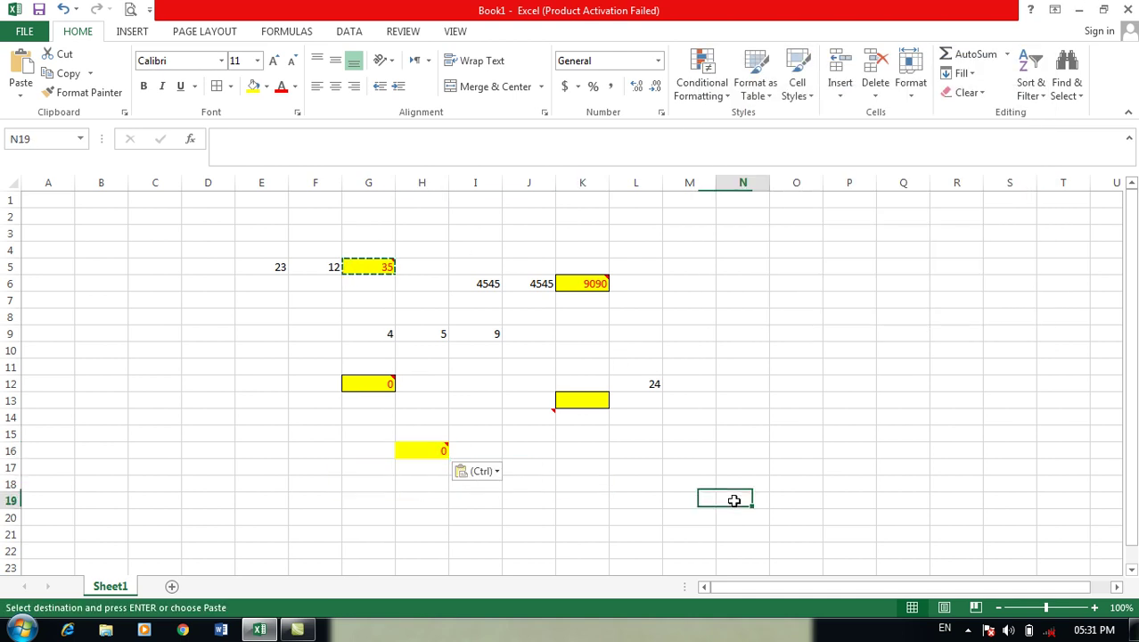
click(581, 497)
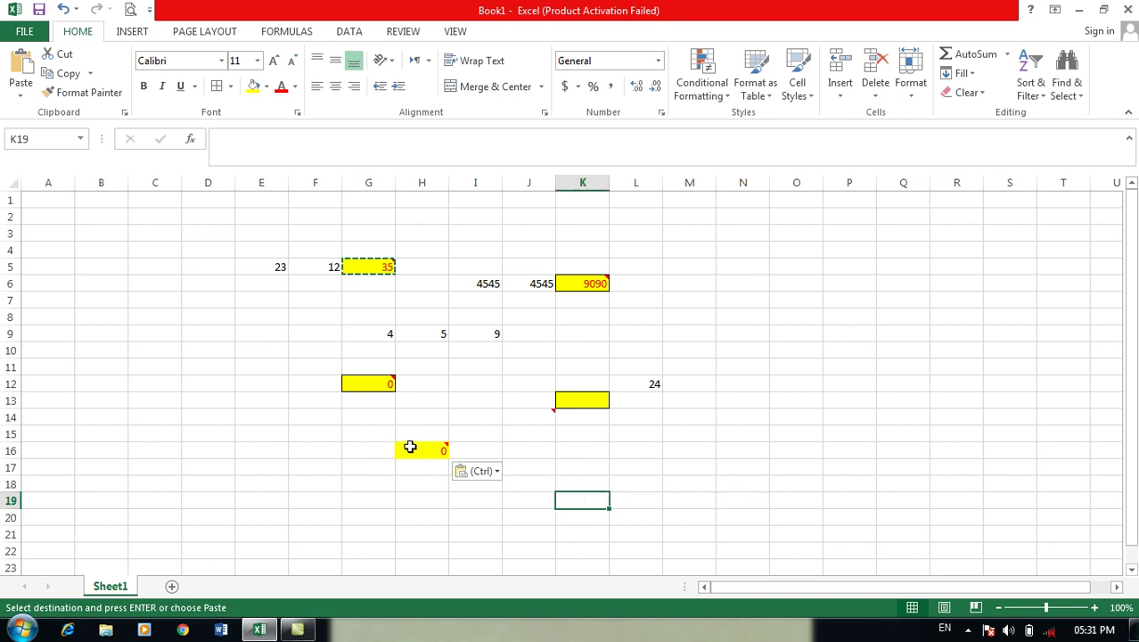
Paste only column widths into the current cell via Paste Special.
click(20, 97)
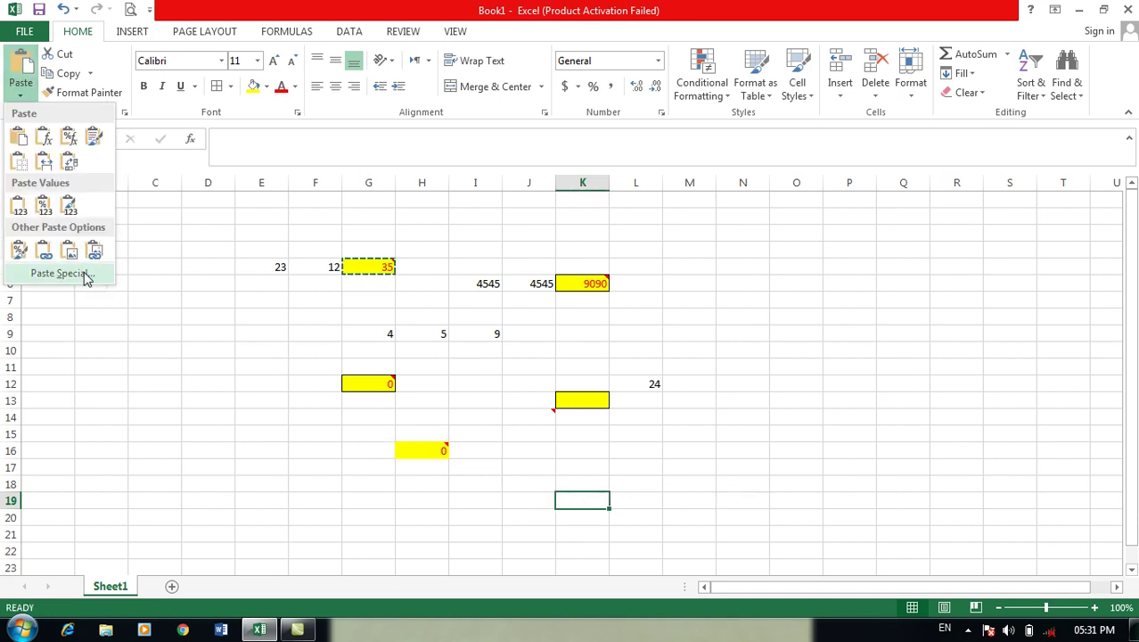
click(82, 271)
click(903, 145)
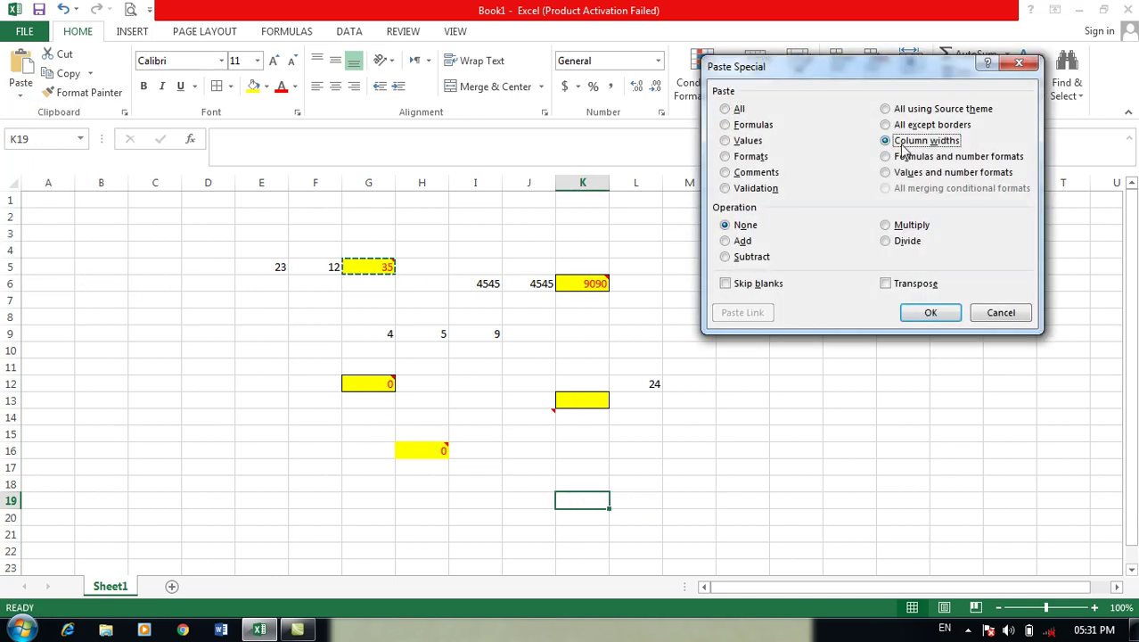
click(986, 317)
Widen column N and select cells around N2 and O2.
drag(770, 182, 889, 182)
drag(841, 215, 810, 361)
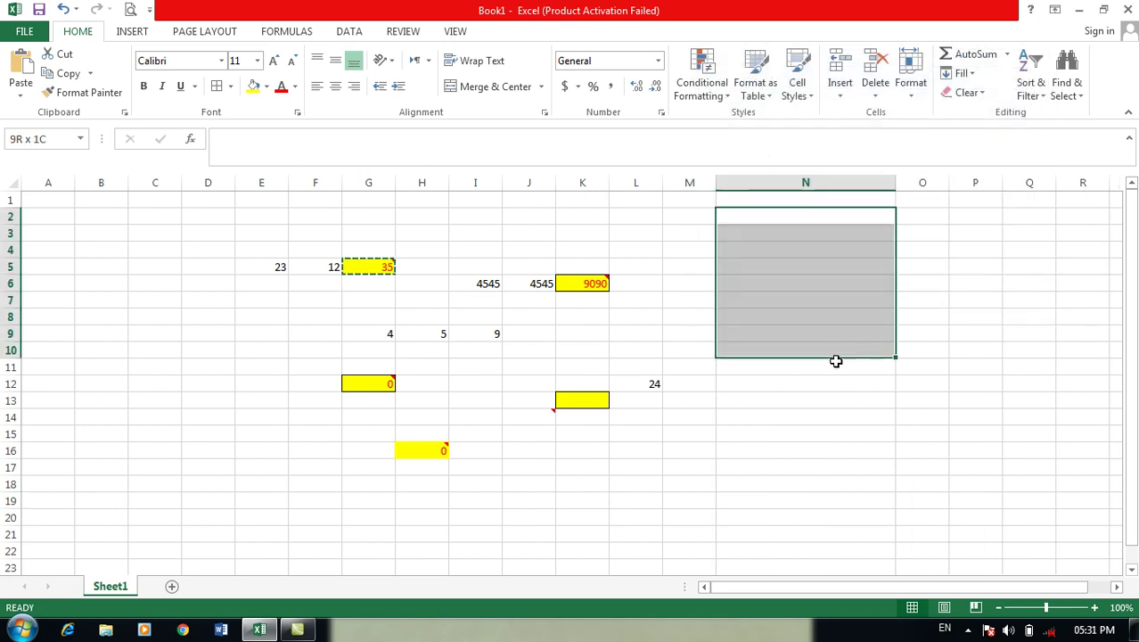
click(682, 248)
click(687, 231)
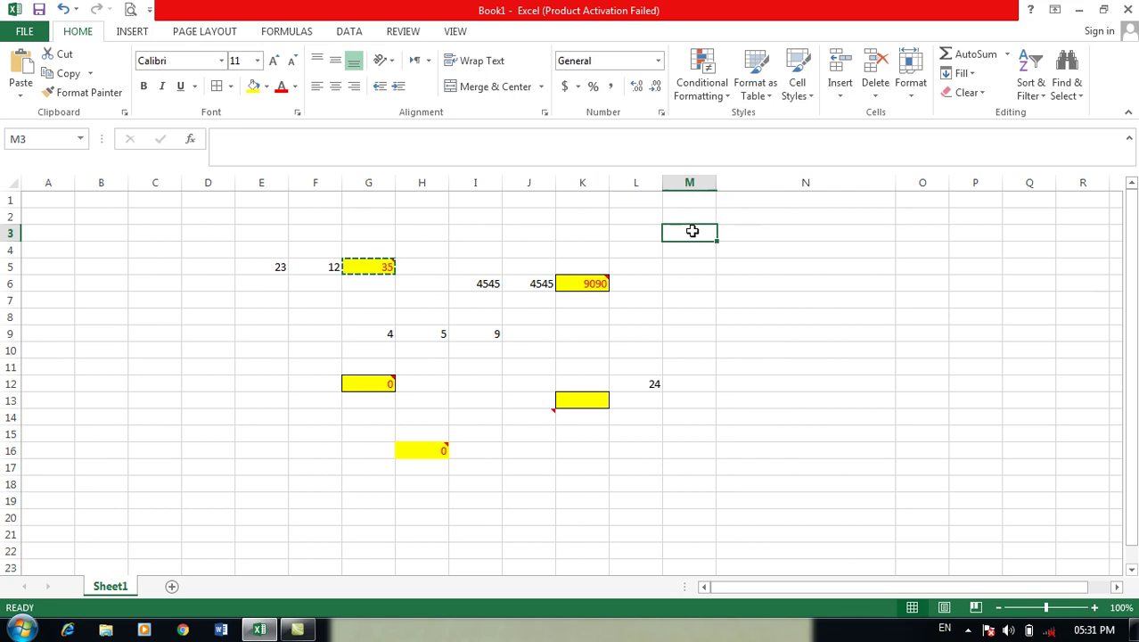
drag(779, 211, 783, 392)
click(786, 267)
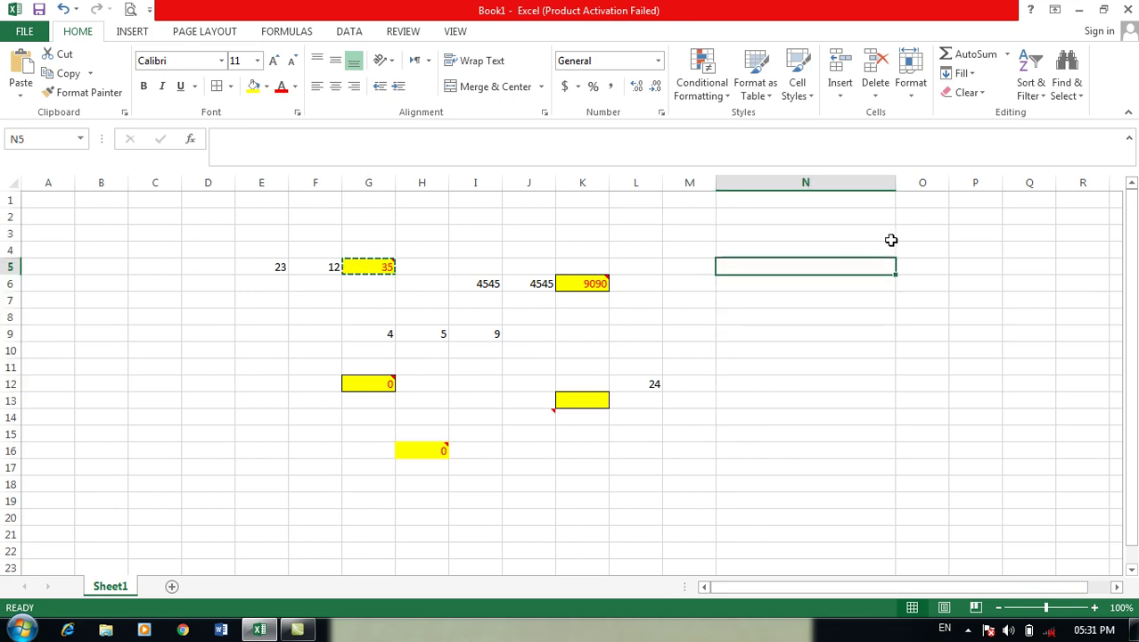
click(832, 222)
click(910, 214)
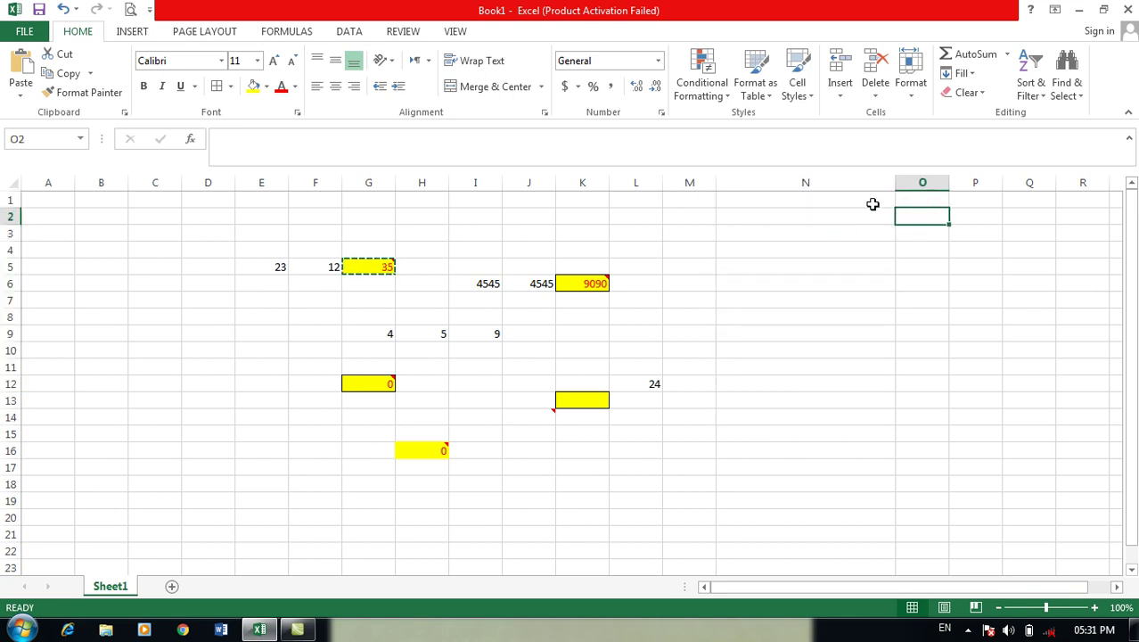
key(Up)
key(Left)
click(927, 204)
click(819, 214)
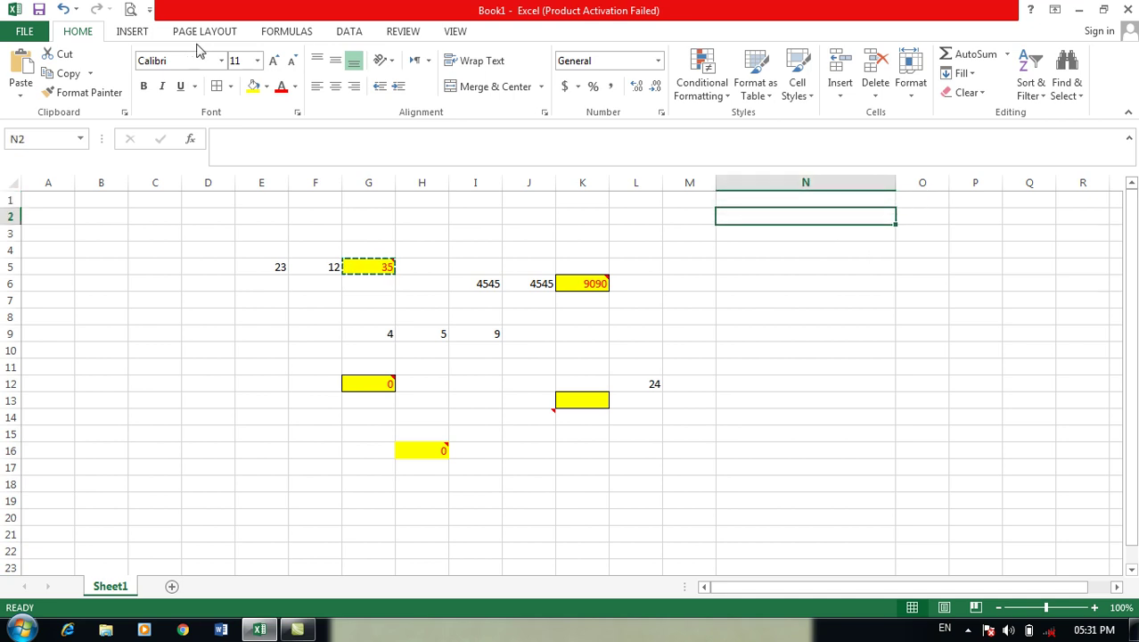
Copy N2 and paste its column width into O2, then edit cell N5.
click(75, 77)
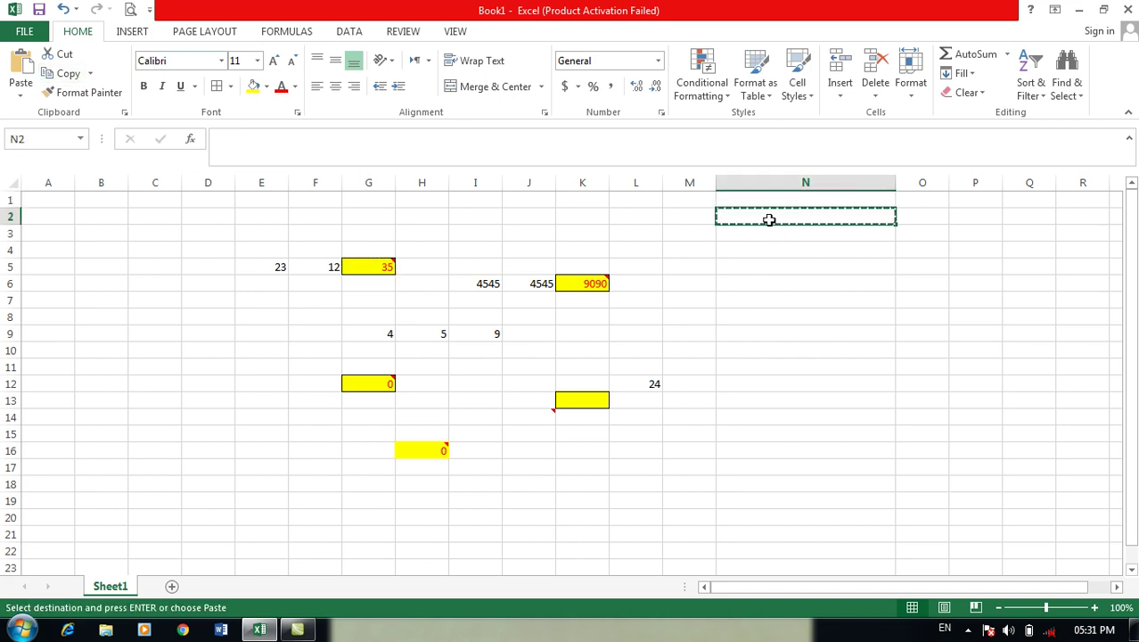
click(905, 215)
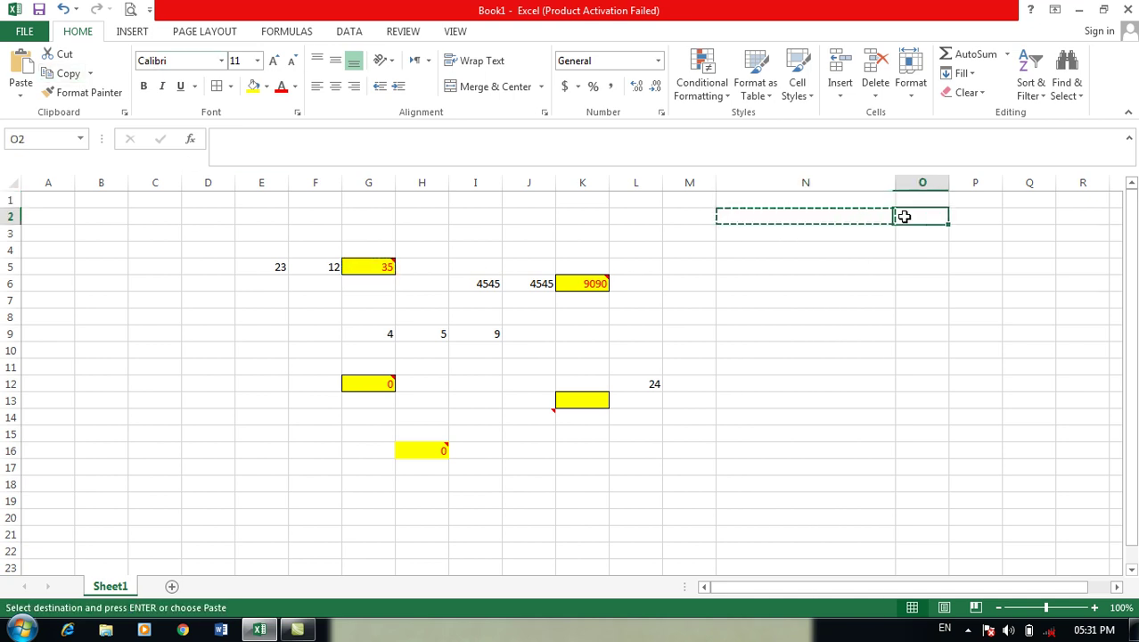
click(19, 93)
click(75, 274)
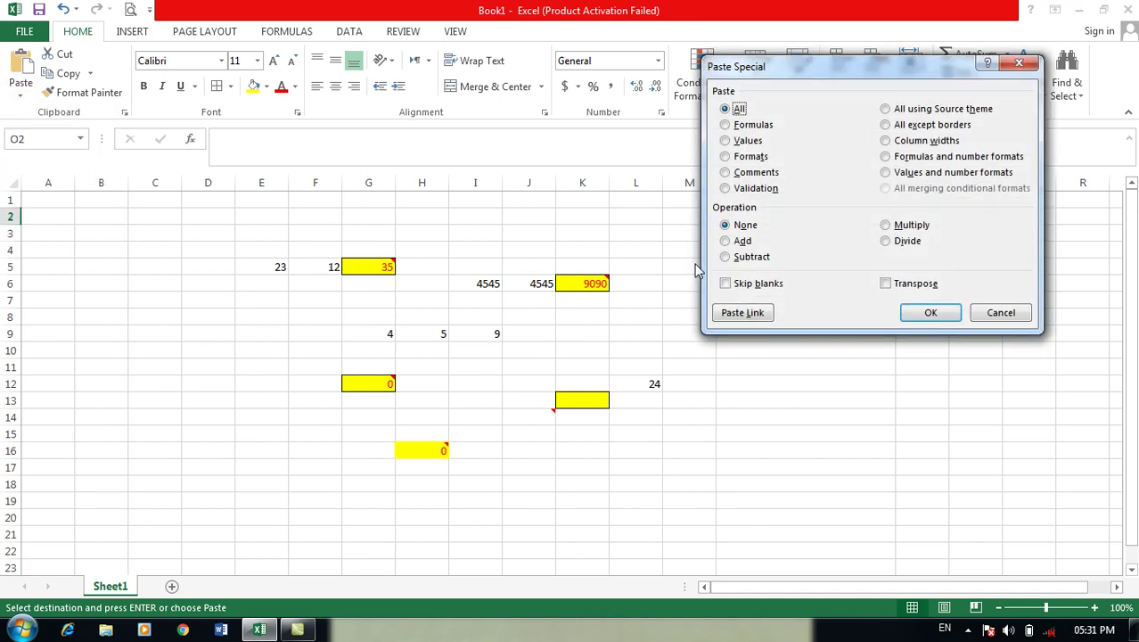
click(931, 143)
drag(897, 79, 336, 96)
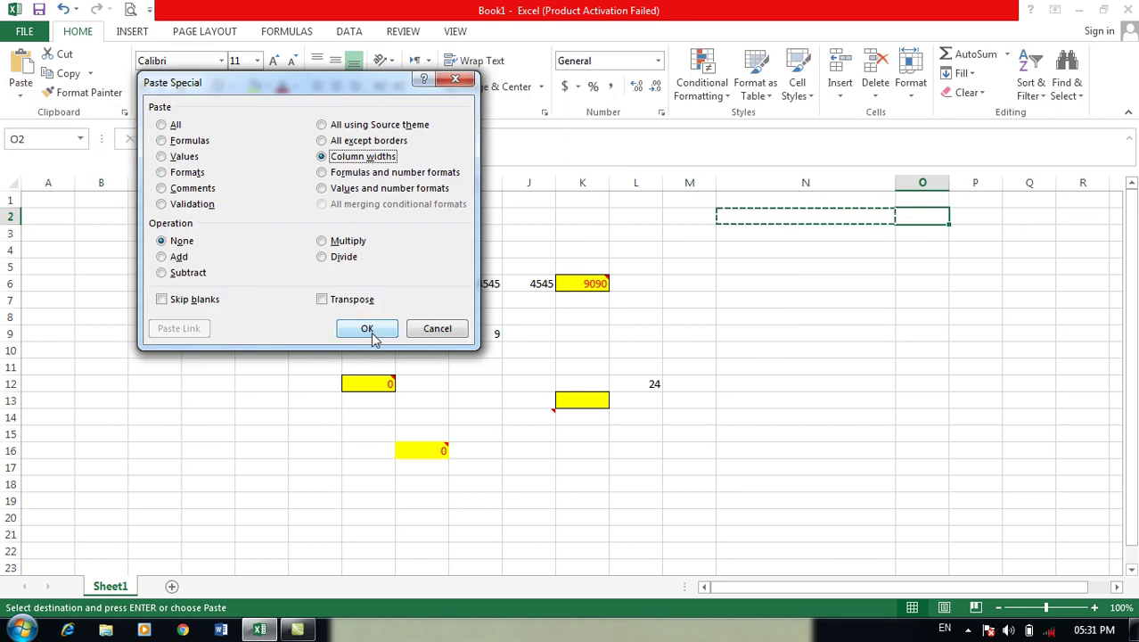
click(370, 328)
click(829, 247)
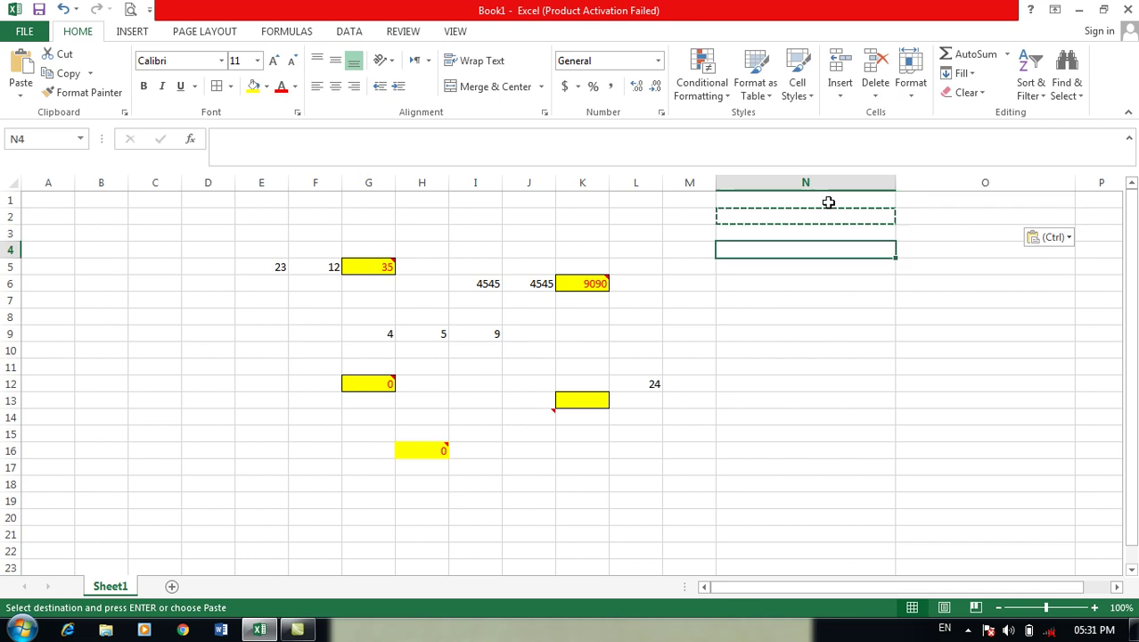
click(945, 213)
double_click(829, 260)
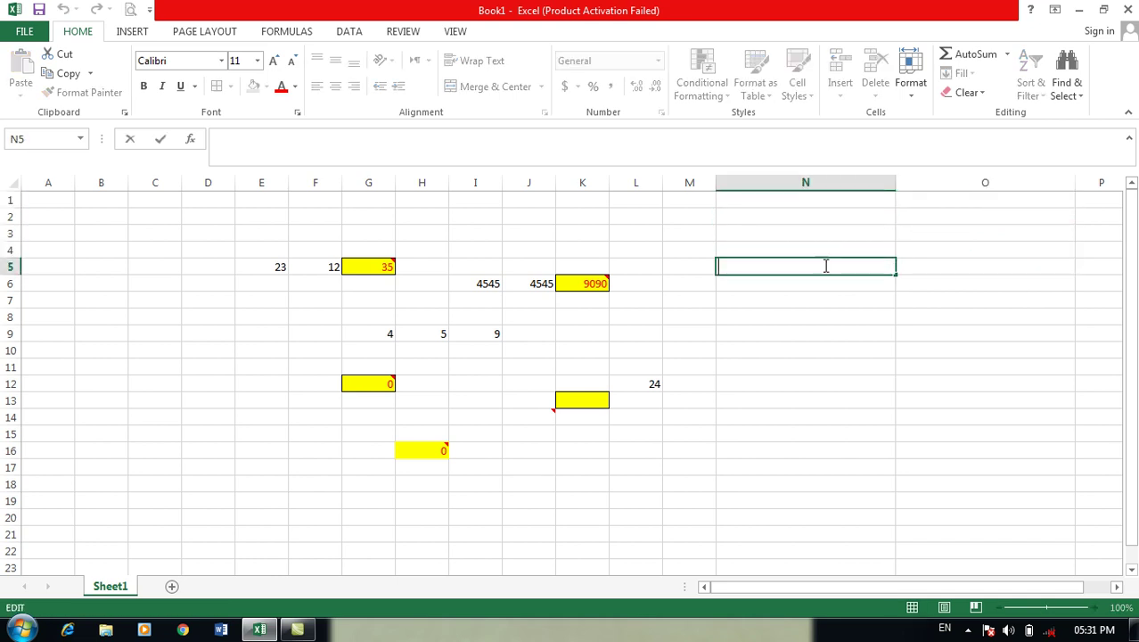
Copy G5 and paste only its formula and number format into C4.
click(389, 266)
click(62, 73)
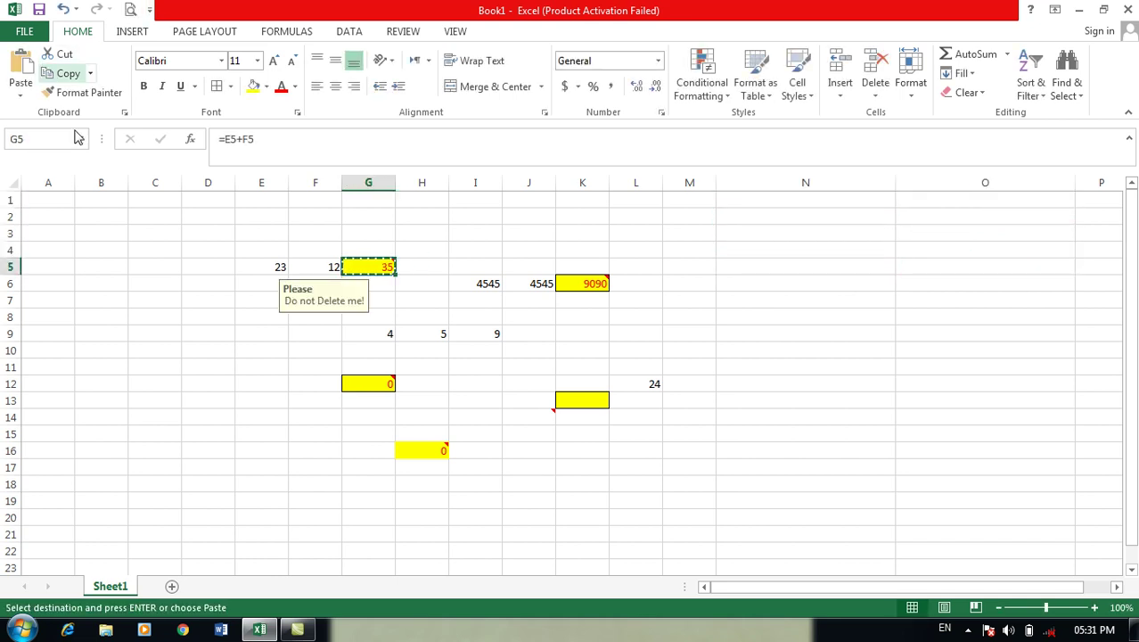
click(154, 253)
click(21, 89)
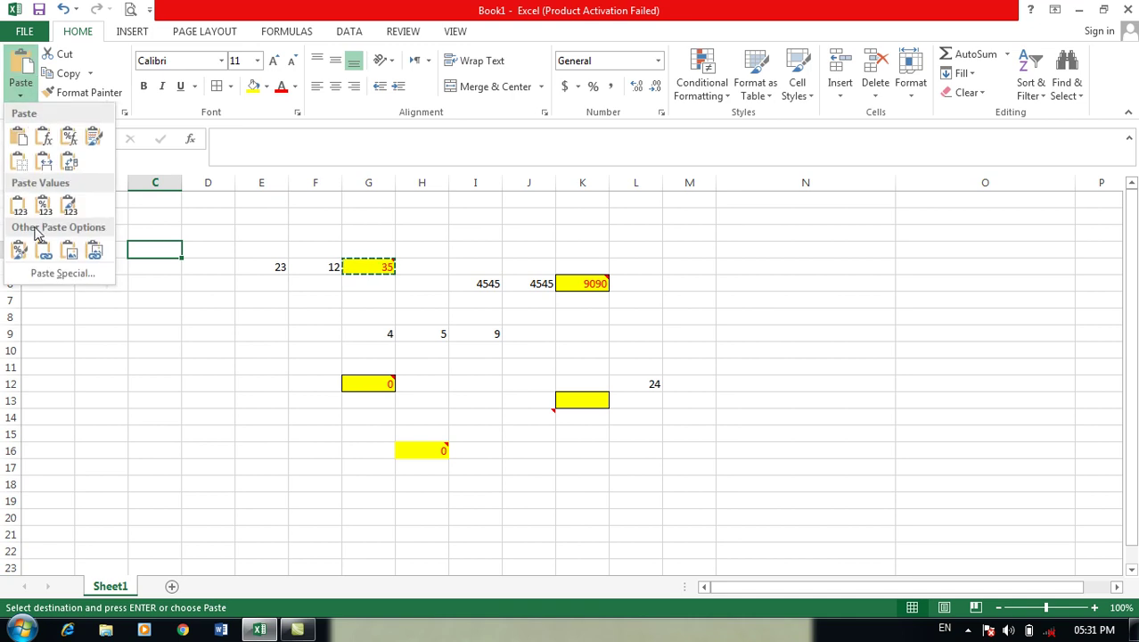
click(50, 277)
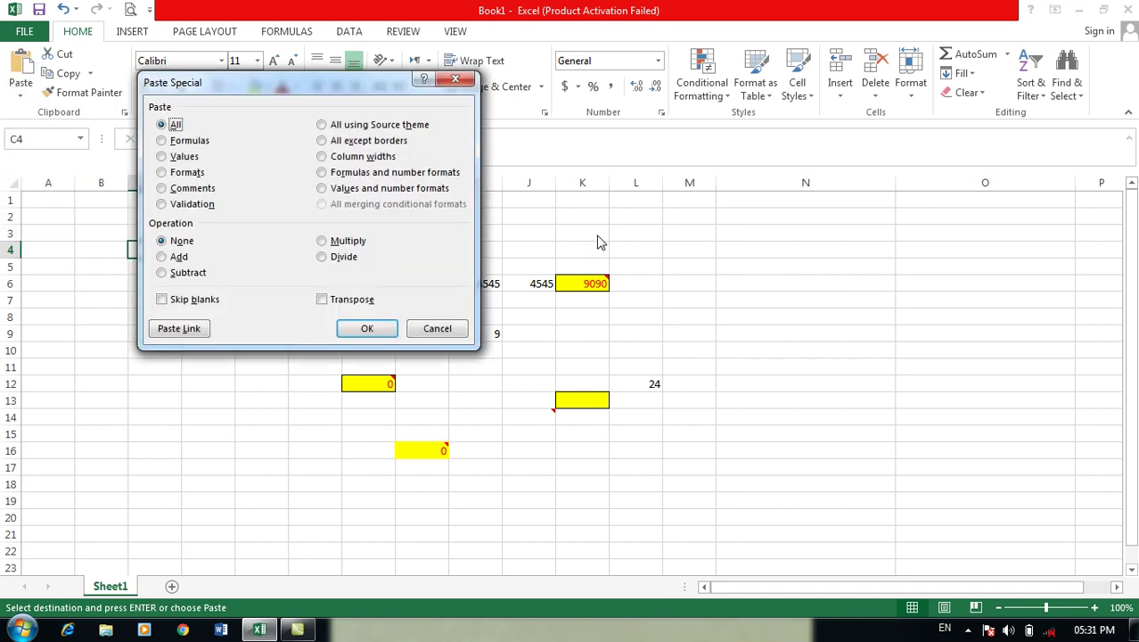
click(397, 172)
drag(380, 86, 684, 63)
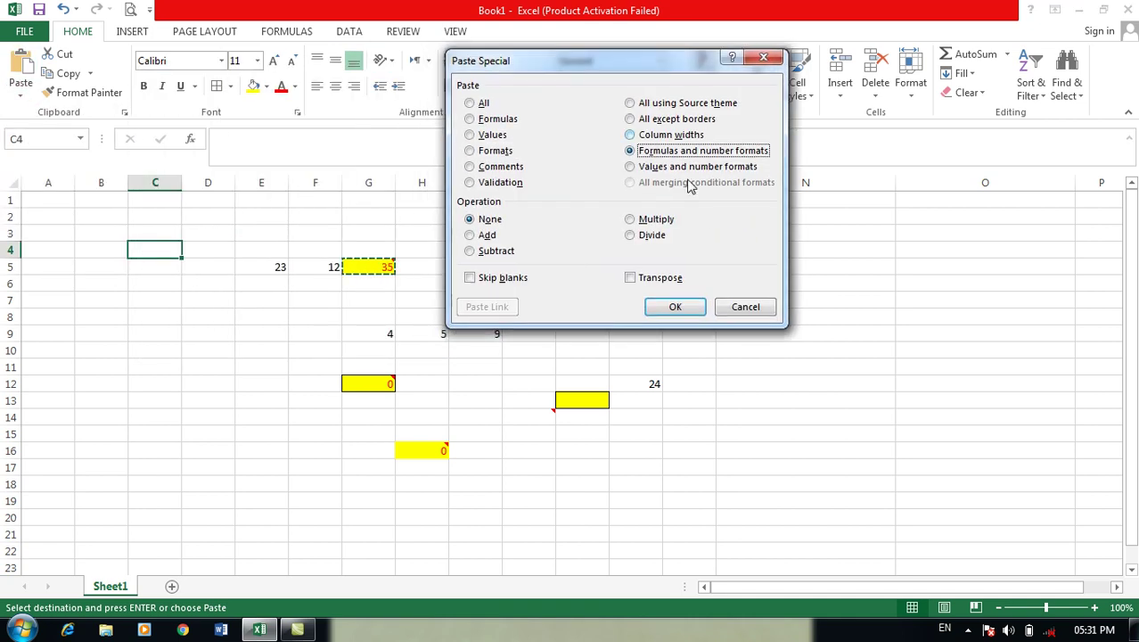
click(685, 305)
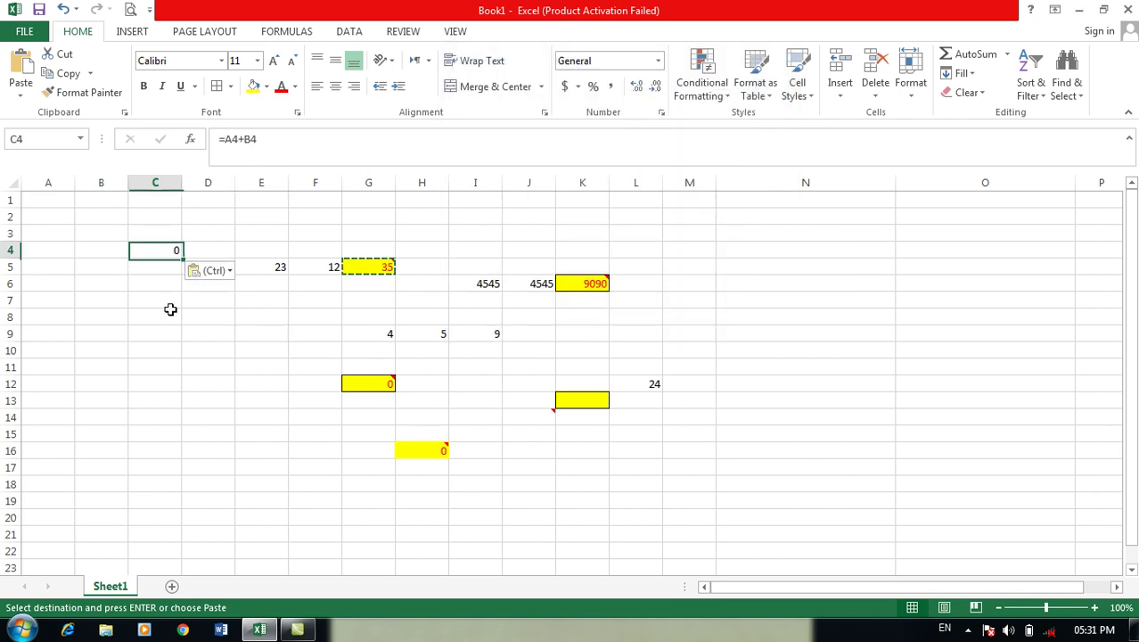
Enter 5 in B4 and A4 so C4 totals 10.
click(97, 252)
text(5)
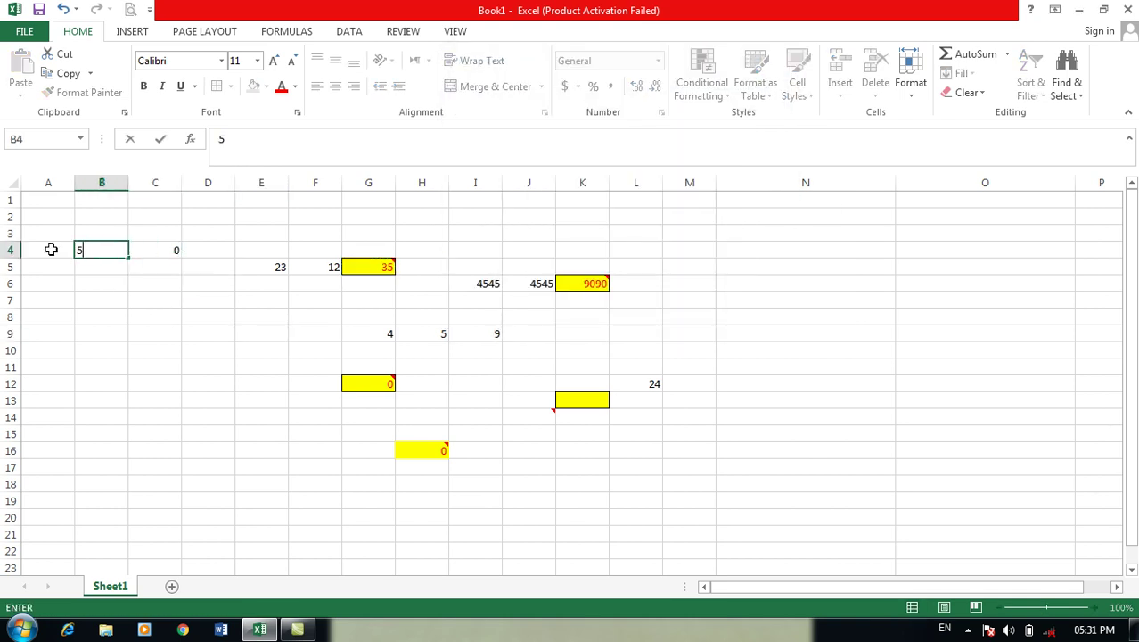
click(51, 250)
text(5)
click(152, 267)
click(258, 434)
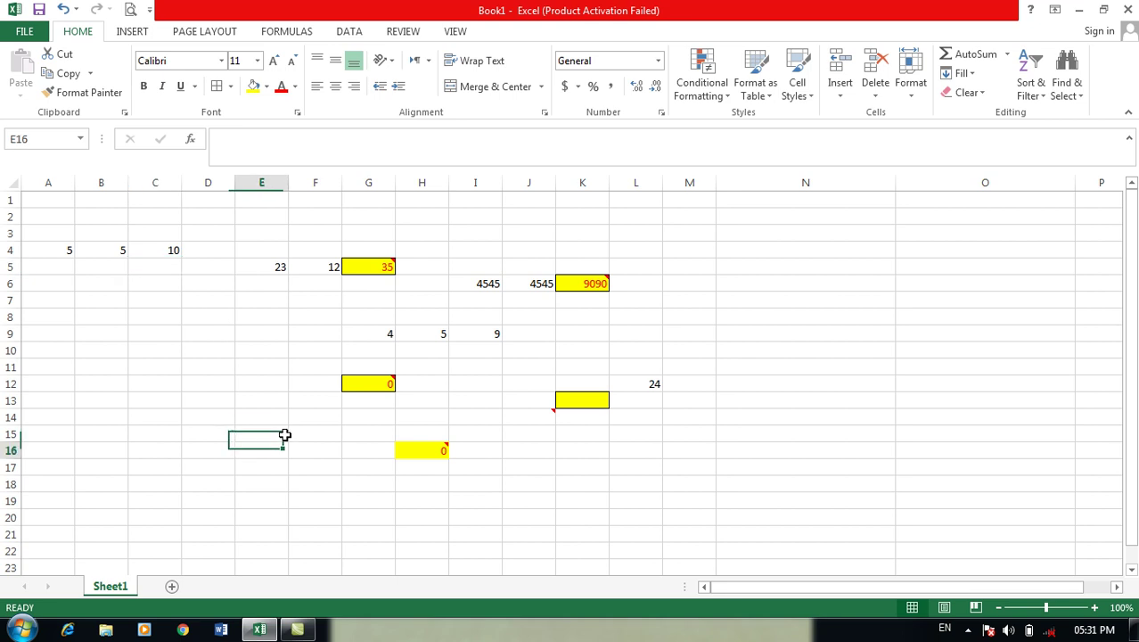
Copy G5 and paste values and number formats into D14, giving a plain 35.
click(377, 266)
click(64, 73)
click(208, 417)
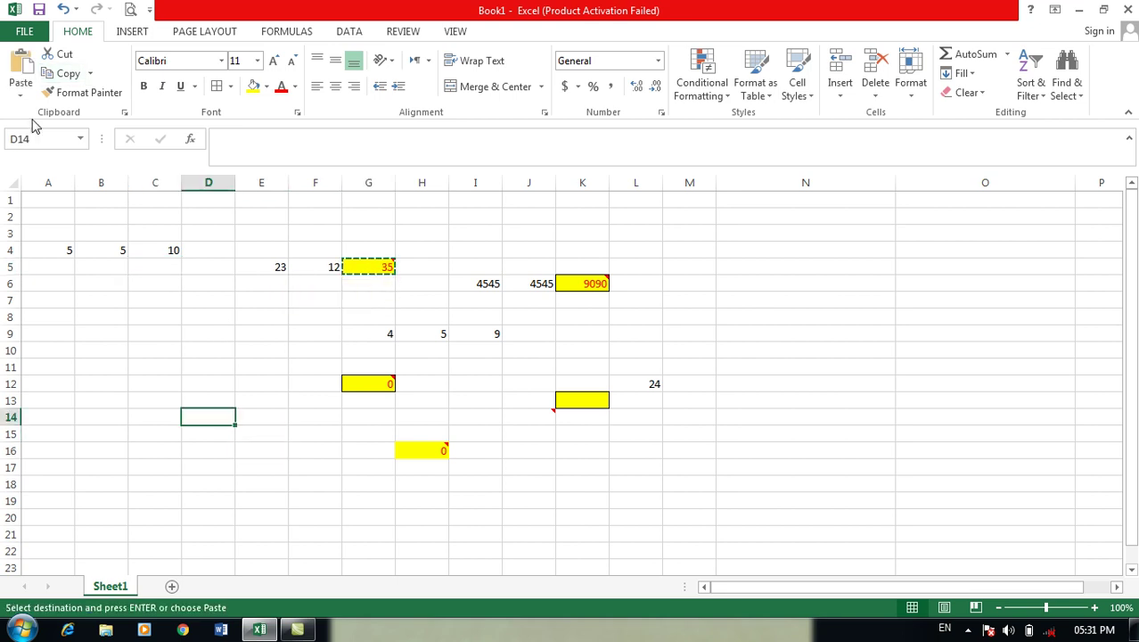
click(21, 97)
click(70, 267)
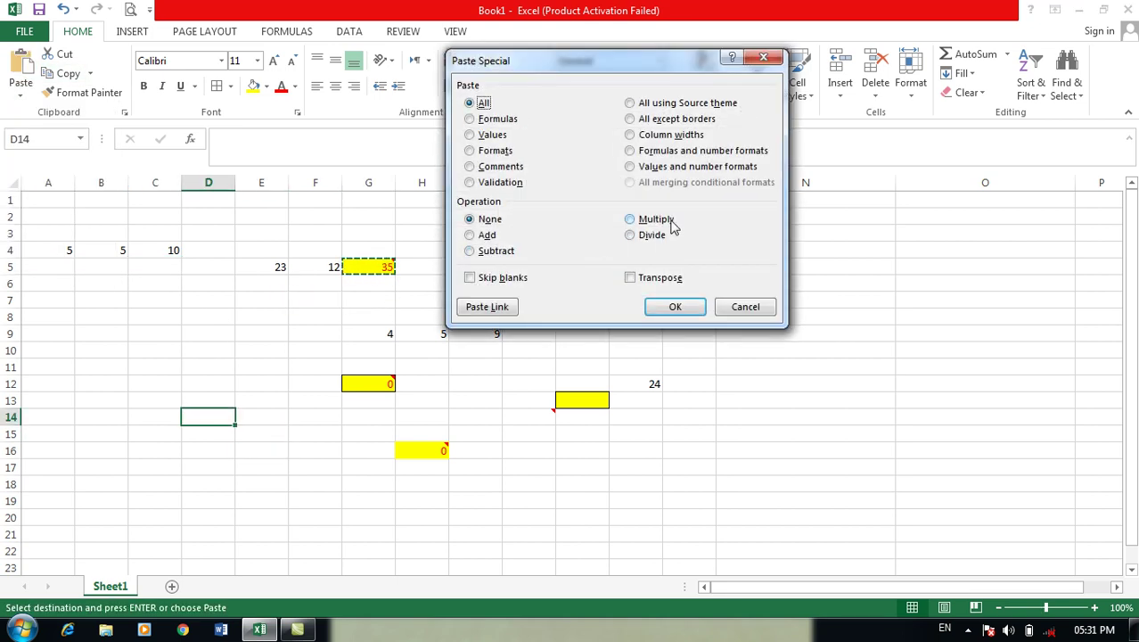
click(683, 168)
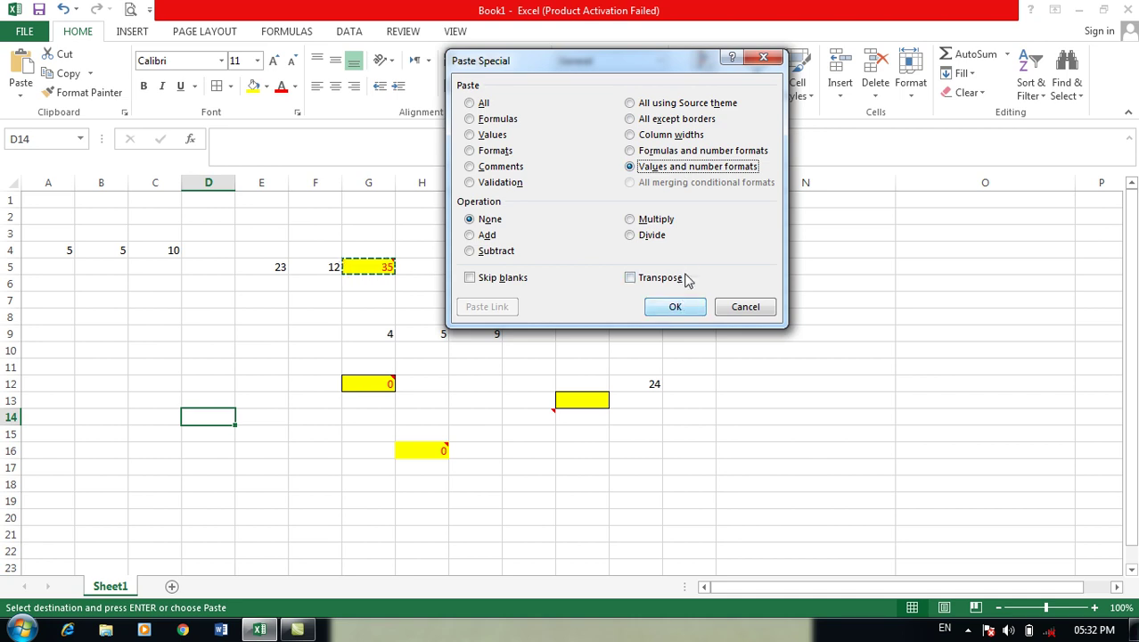
click(678, 308)
click(368, 450)
click(225, 414)
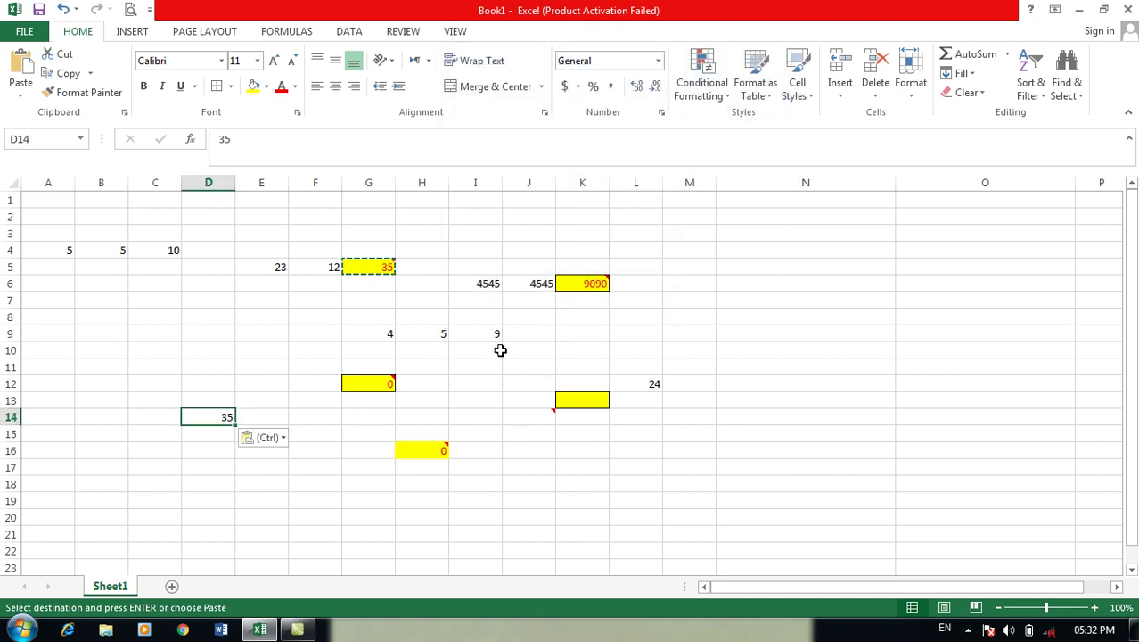
Open Paste Special on F18, close it without pasting, and cancel the pending copy.
click(628, 387)
click(325, 484)
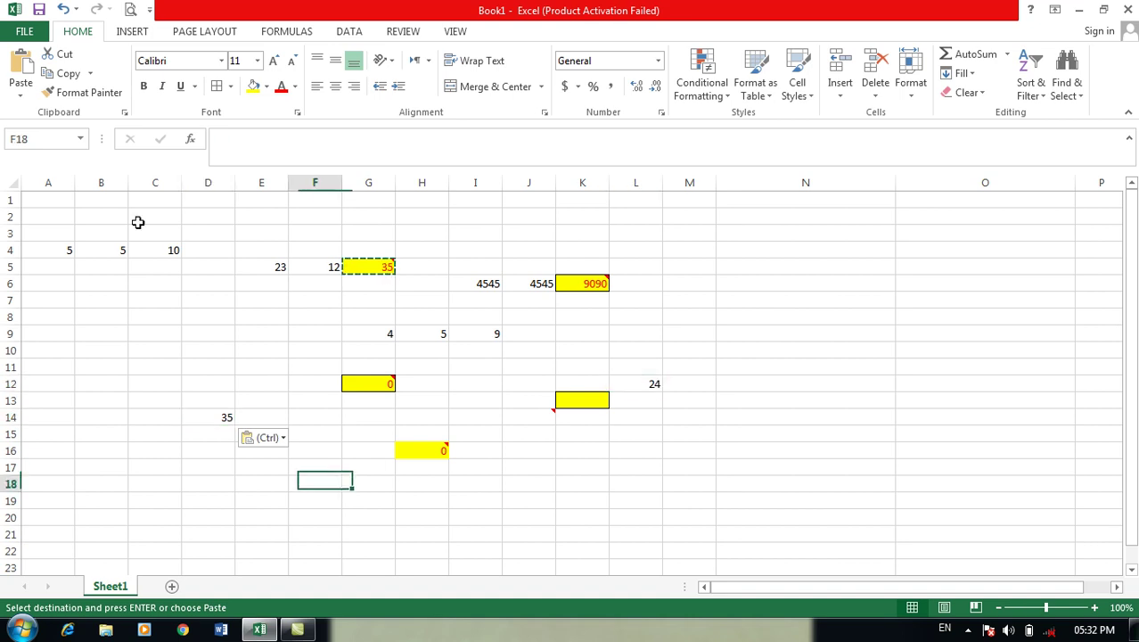
click(21, 95)
click(59, 274)
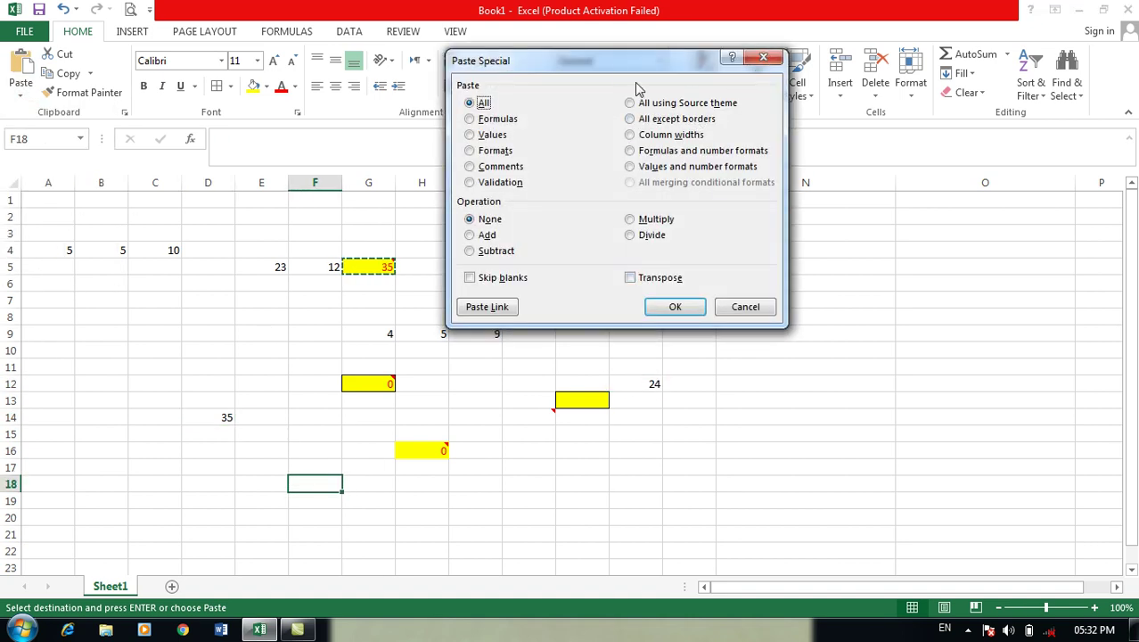
drag(579, 66, 862, 182)
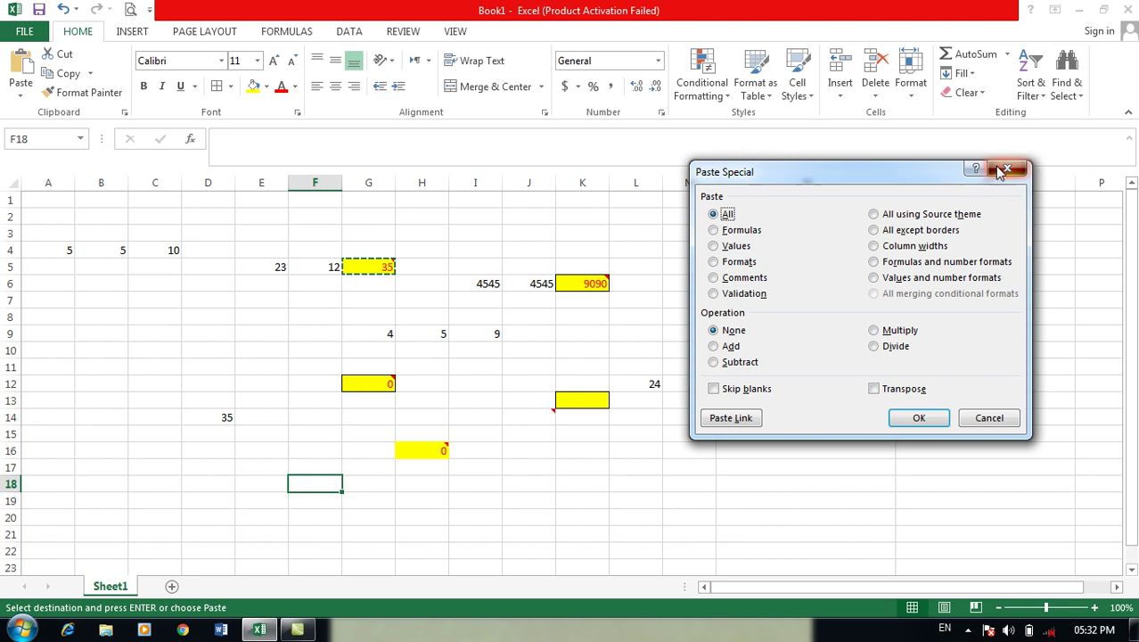
click(1007, 169)
click(480, 299)
key(Escape)
Apply a green Gradient Fill data bar to G5 and check the result.
click(382, 266)
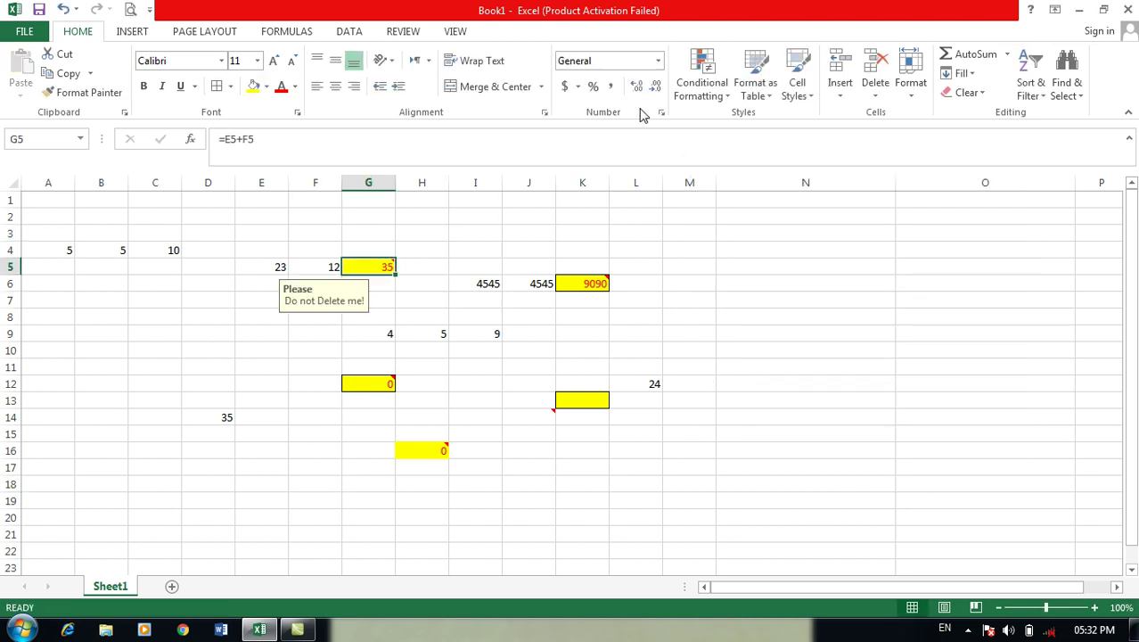
click(701, 82)
mouse_move(733, 197)
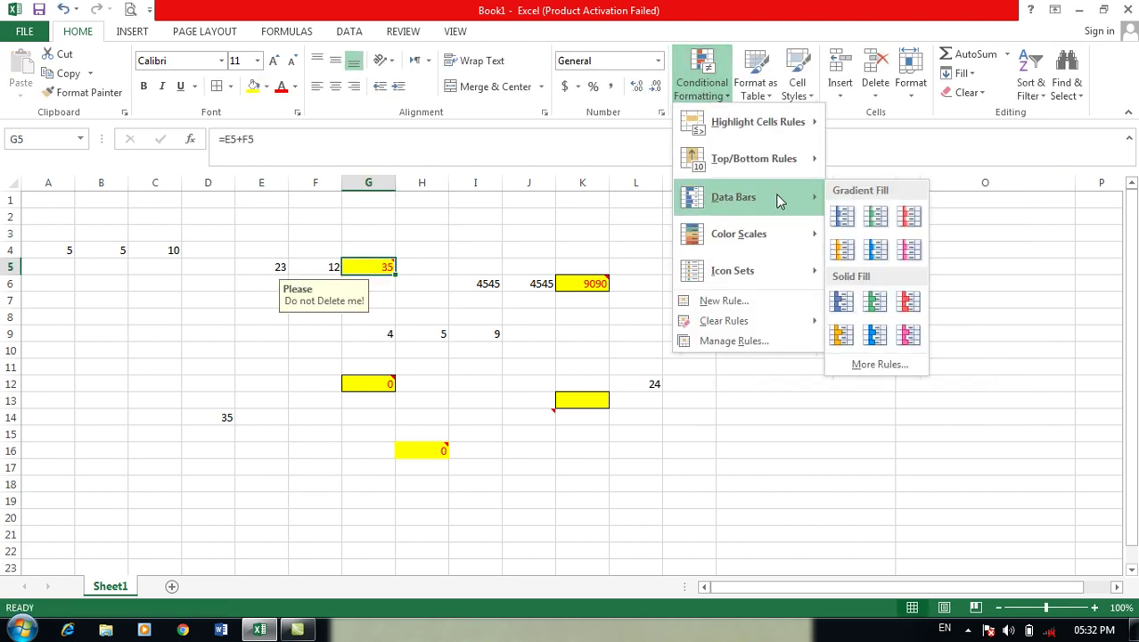
click(875, 215)
click(725, 282)
mouse_move(368, 266)
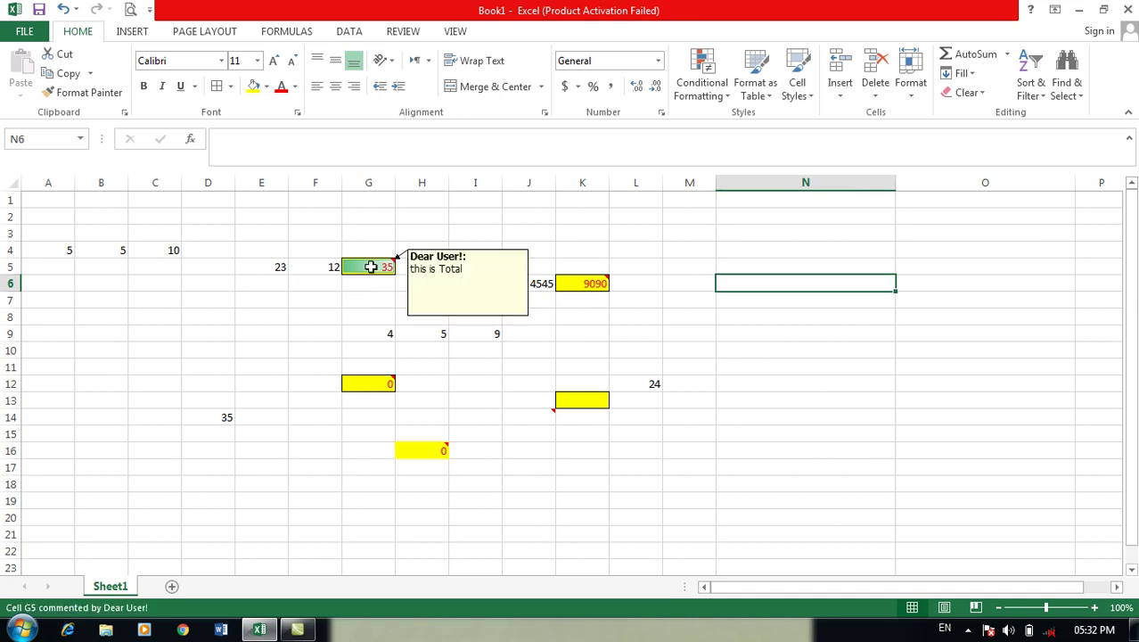
click(371, 267)
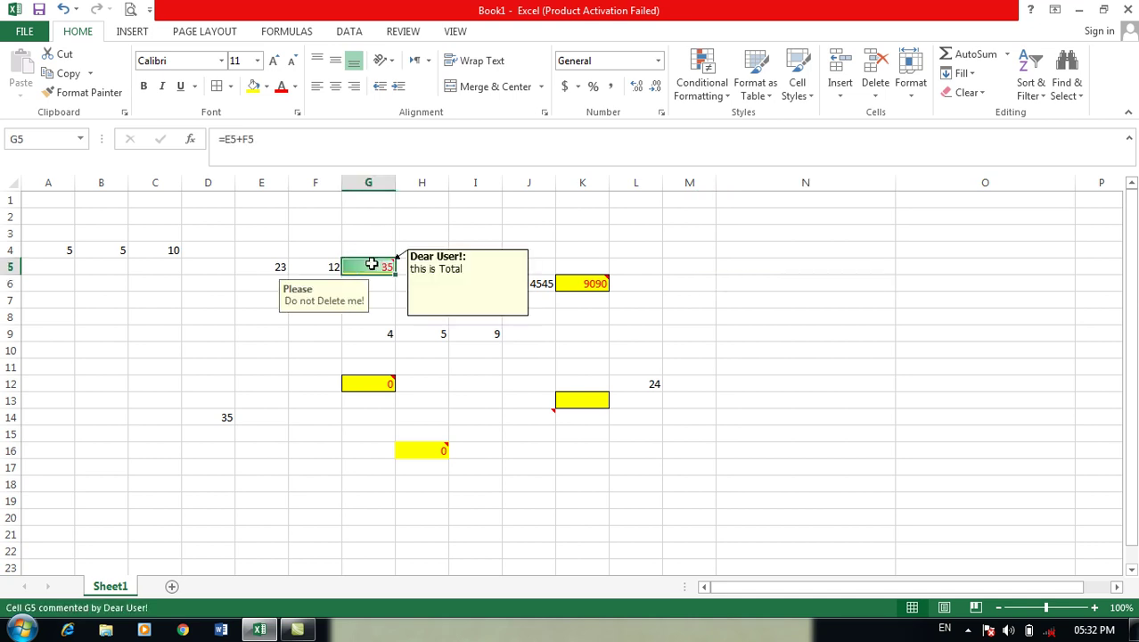
click(219, 417)
click(294, 401)
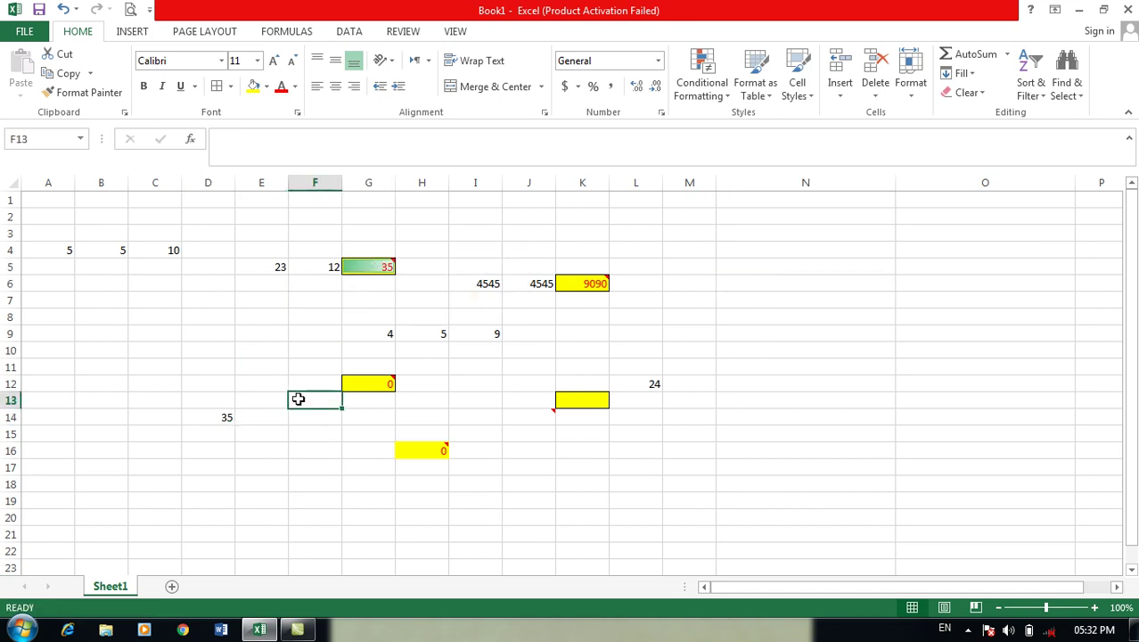
click(361, 266)
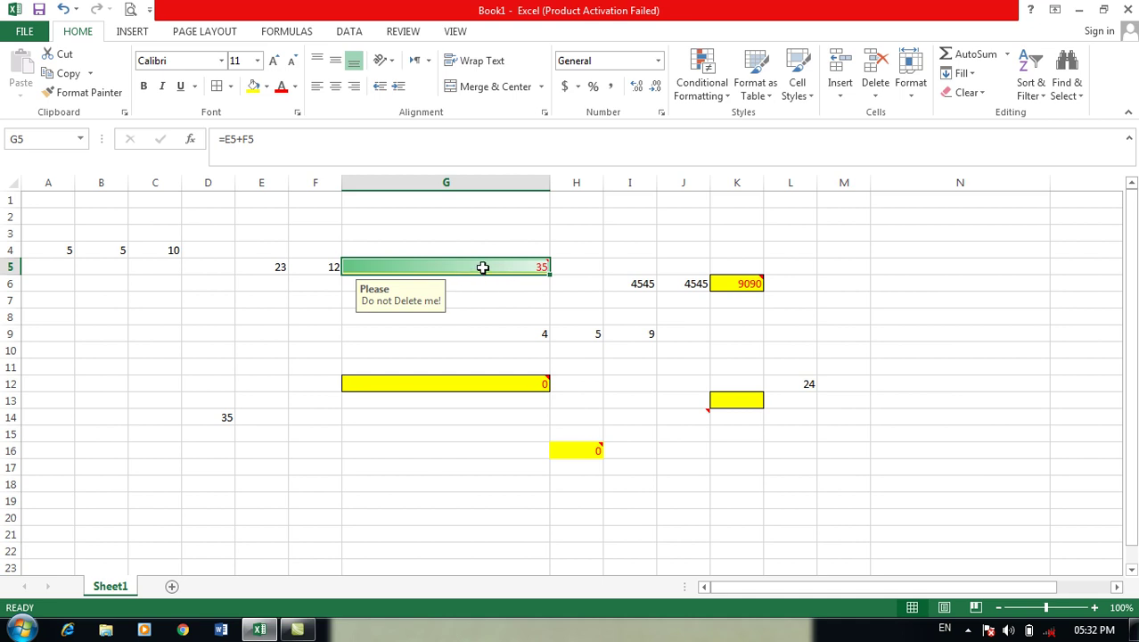
Paste G5 into D10 as All merging conditional formats, keeping its green data bar.
click(68, 73)
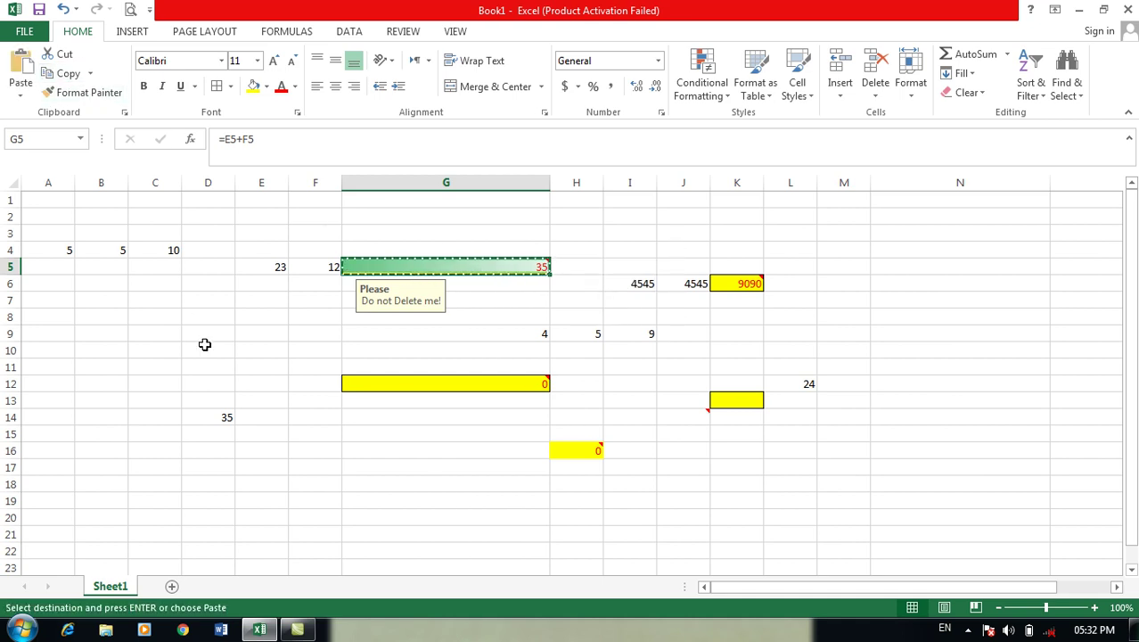
click(207, 349)
click(20, 93)
click(58, 271)
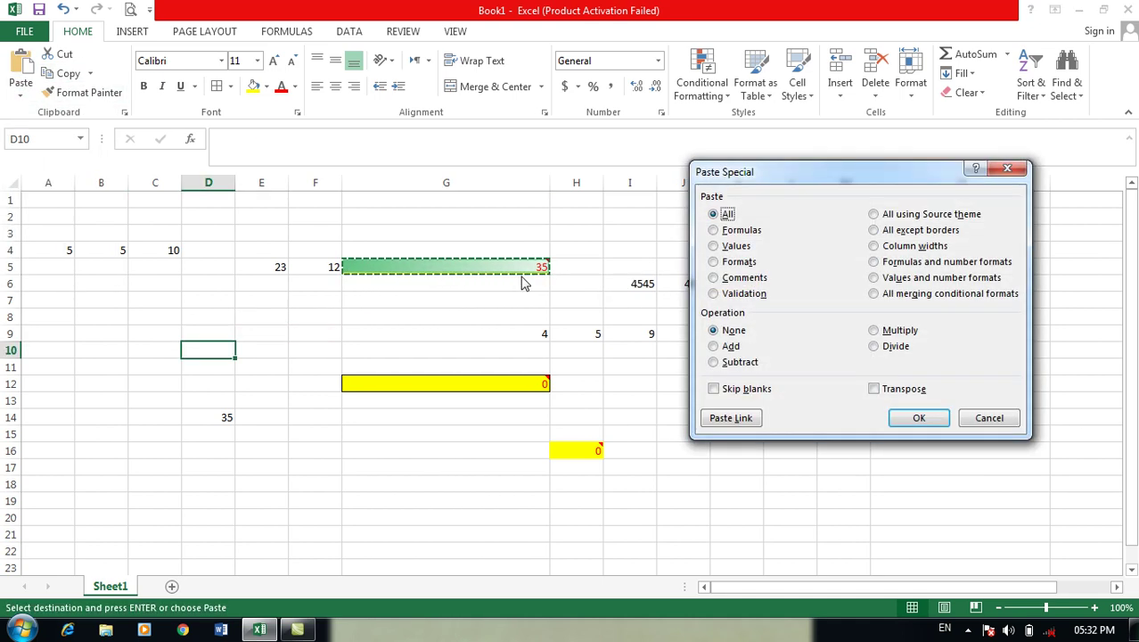
click(876, 294)
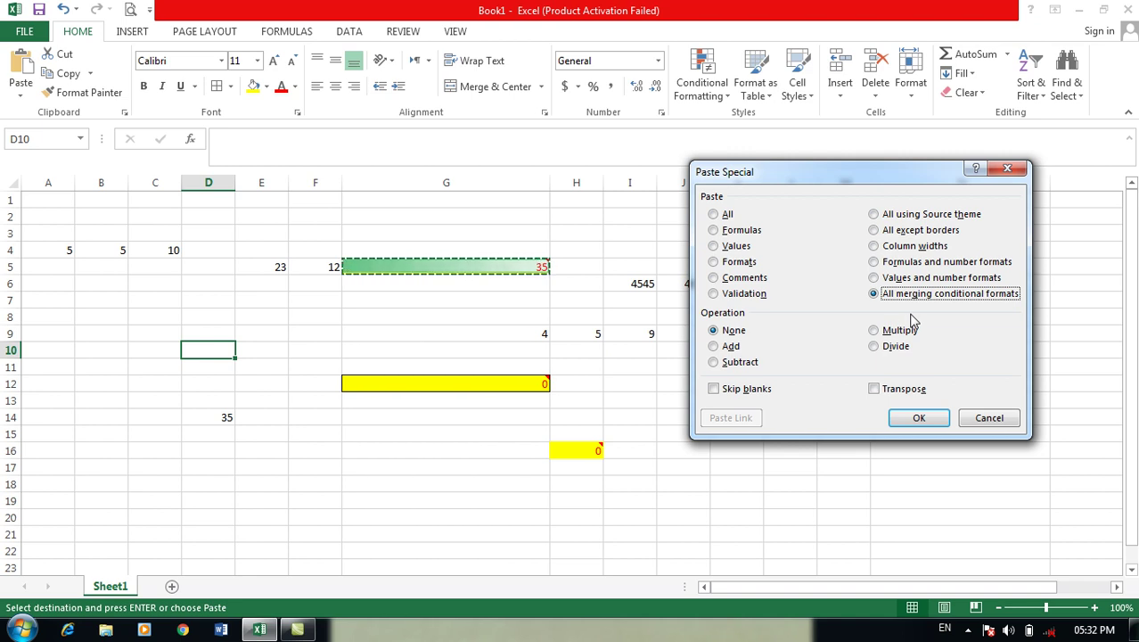
click(923, 417)
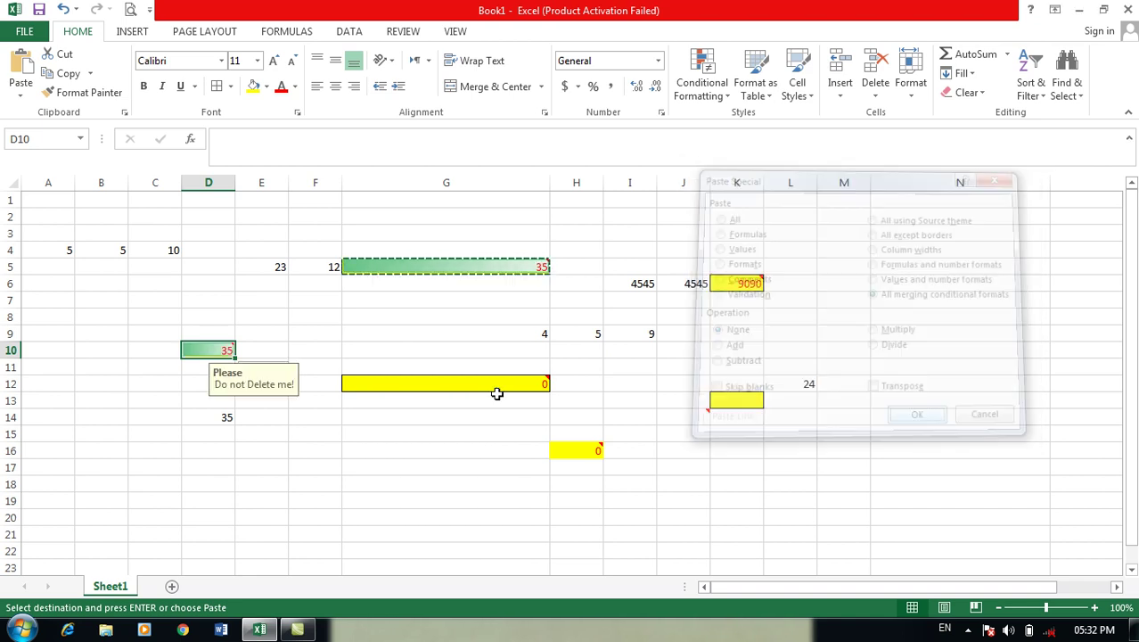
Enter test numbers in B10 and C10 (5, 45, 54636456, 564564) to feed D10's total.
click(153, 349)
text(5)
click(121, 350)
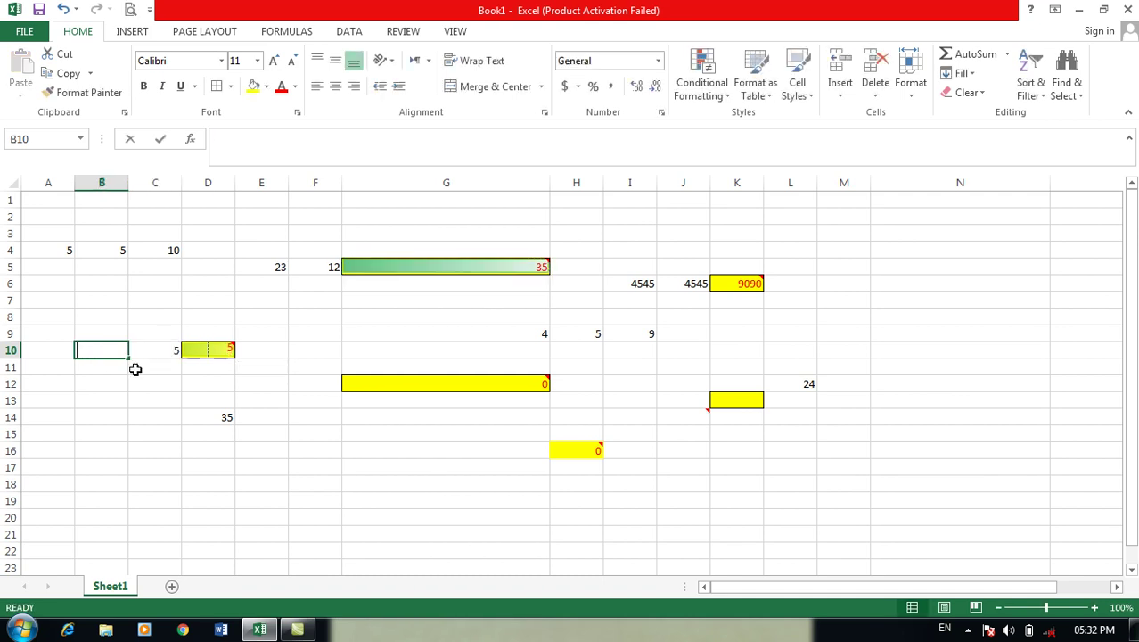
text(45)
click(156, 383)
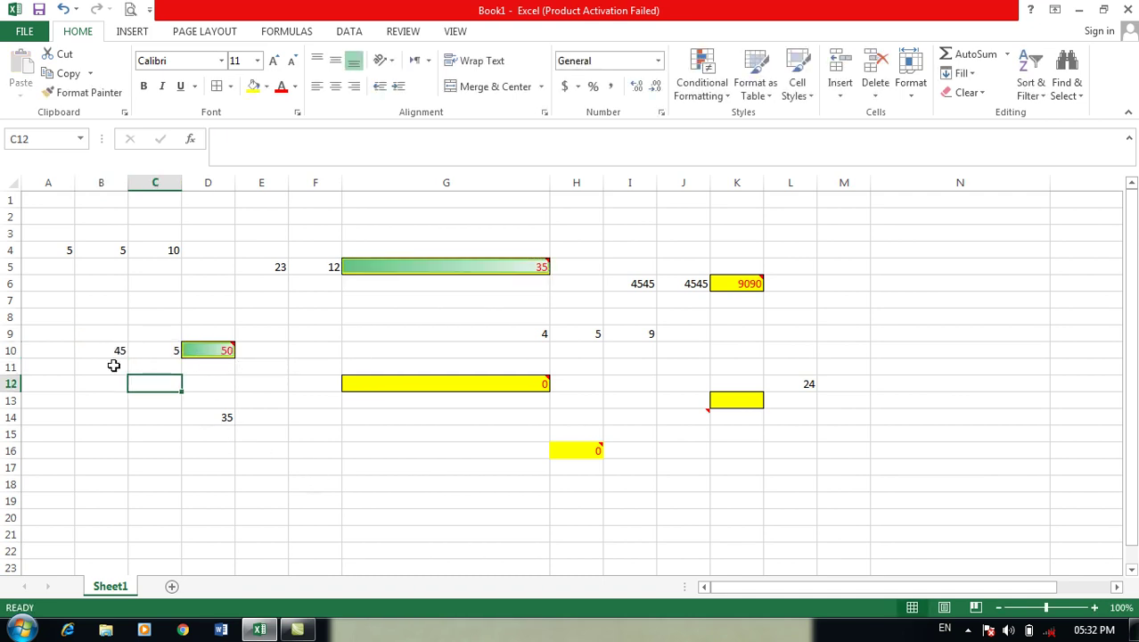
click(114, 349)
text(54636456)
click(147, 352)
text(564564)
click(218, 433)
Widen column D to show the long total, then undo the width and value changes.
drag(236, 182, 716, 223)
click(691, 519)
click(645, 351)
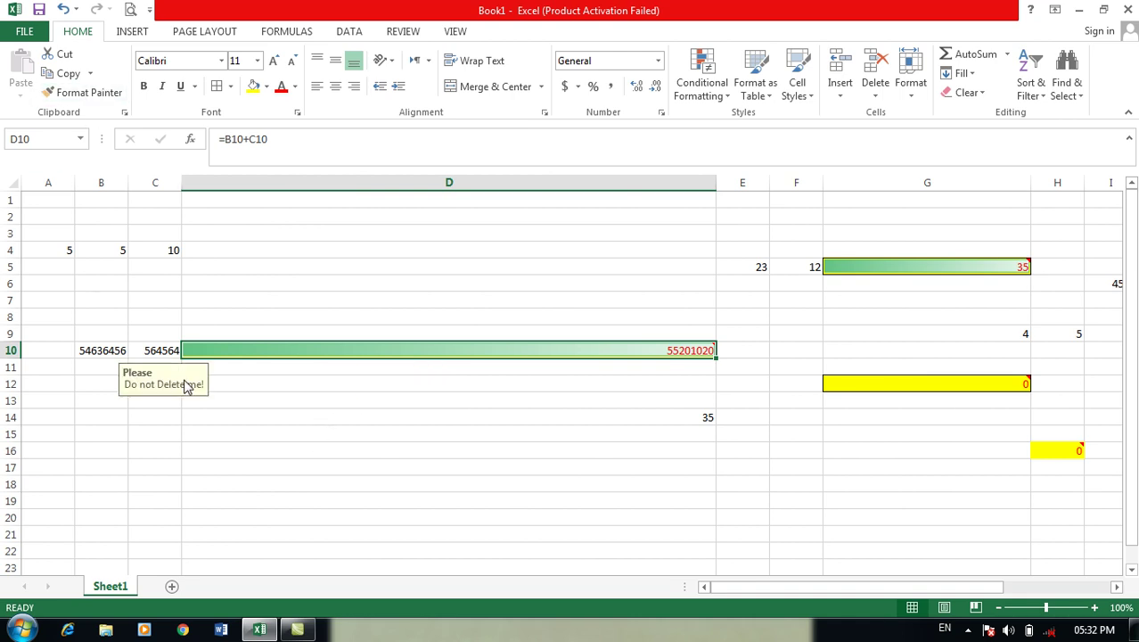
key(ctrl+z)
key(ctrl+z)
key(ctrl+z)
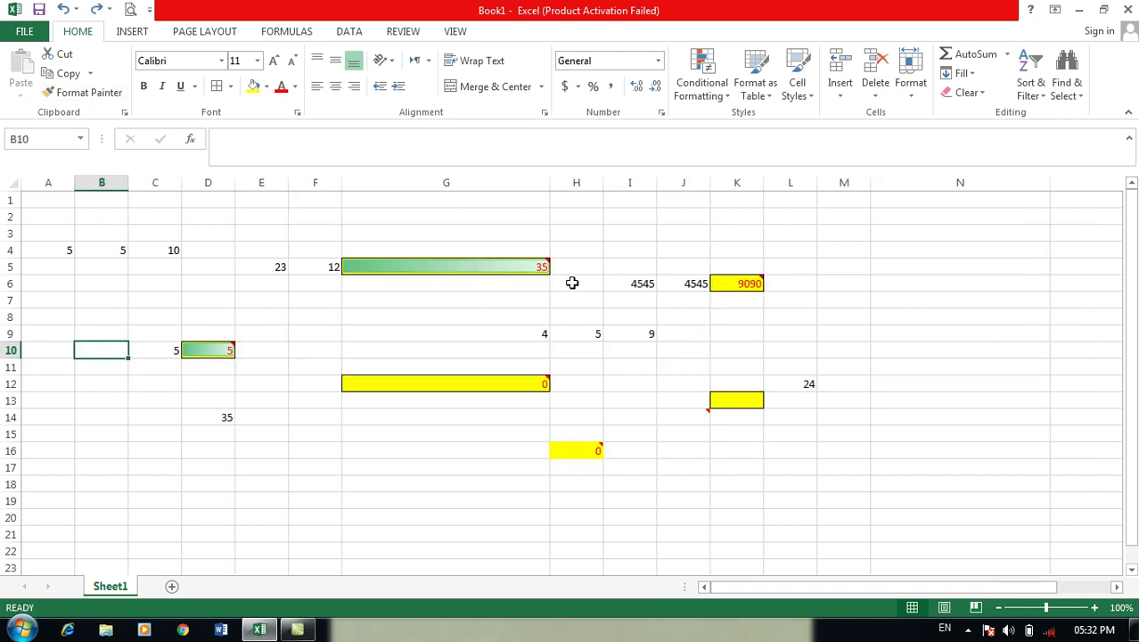
key(ctrl+z)
key(ctrl+z)
key(ctrl+z)
key(ctrl+z)
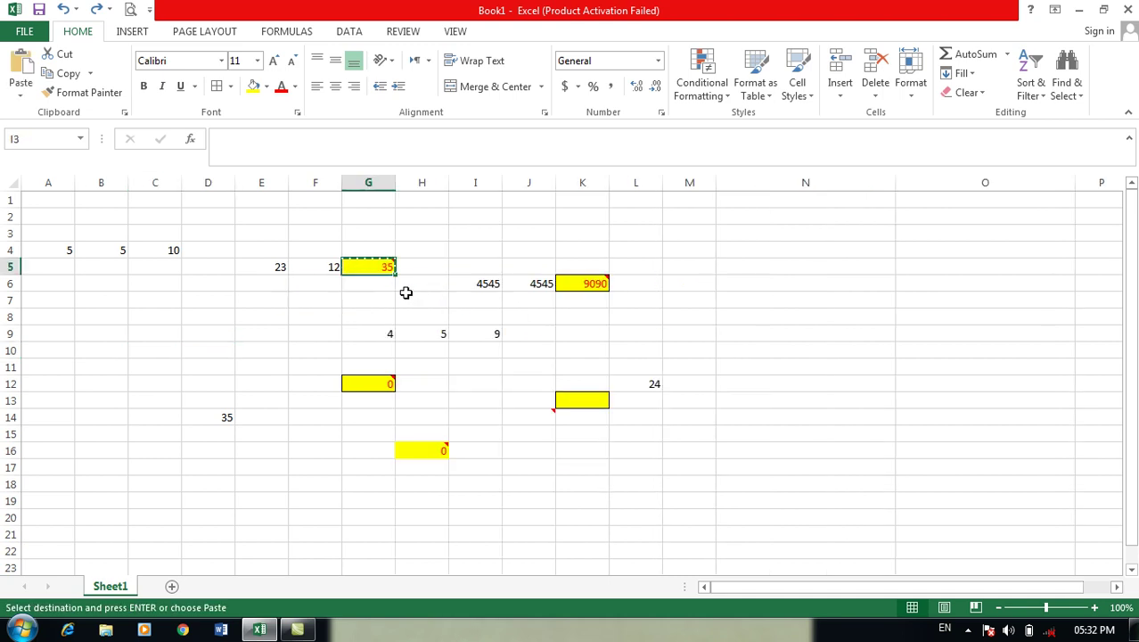
Try a Subtract Paste Special into B9, cancel it, and add a new blank Sheet2.
click(112, 330)
click(21, 96)
click(82, 272)
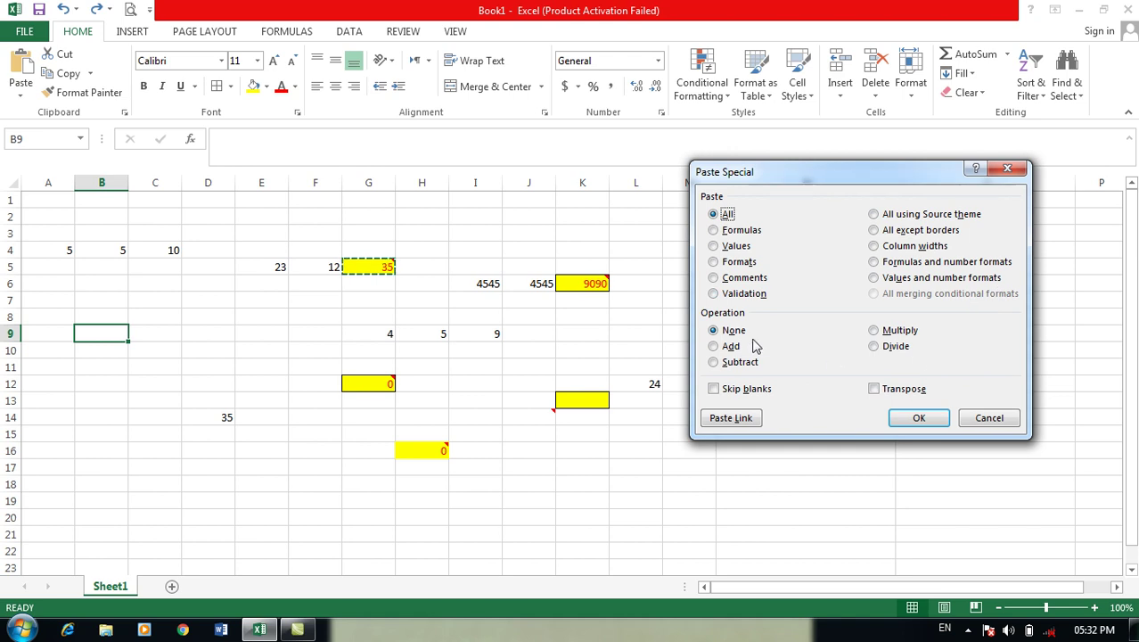
click(731, 361)
click(734, 331)
click(984, 417)
click(793, 419)
click(175, 590)
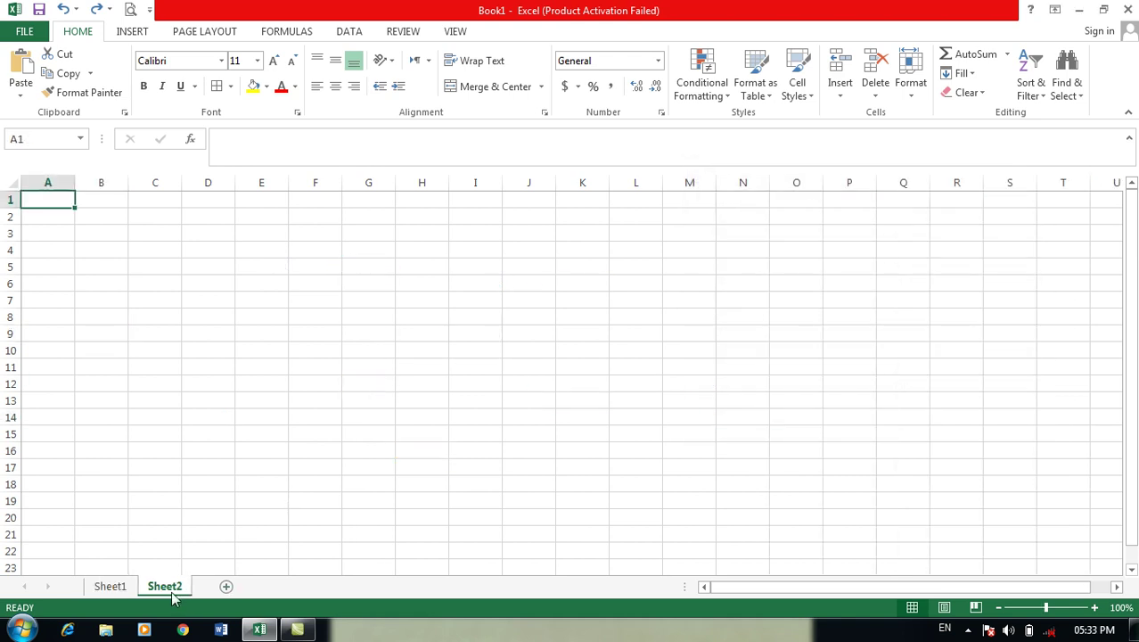
Enter the header Emp in cell E5.
click(249, 264)
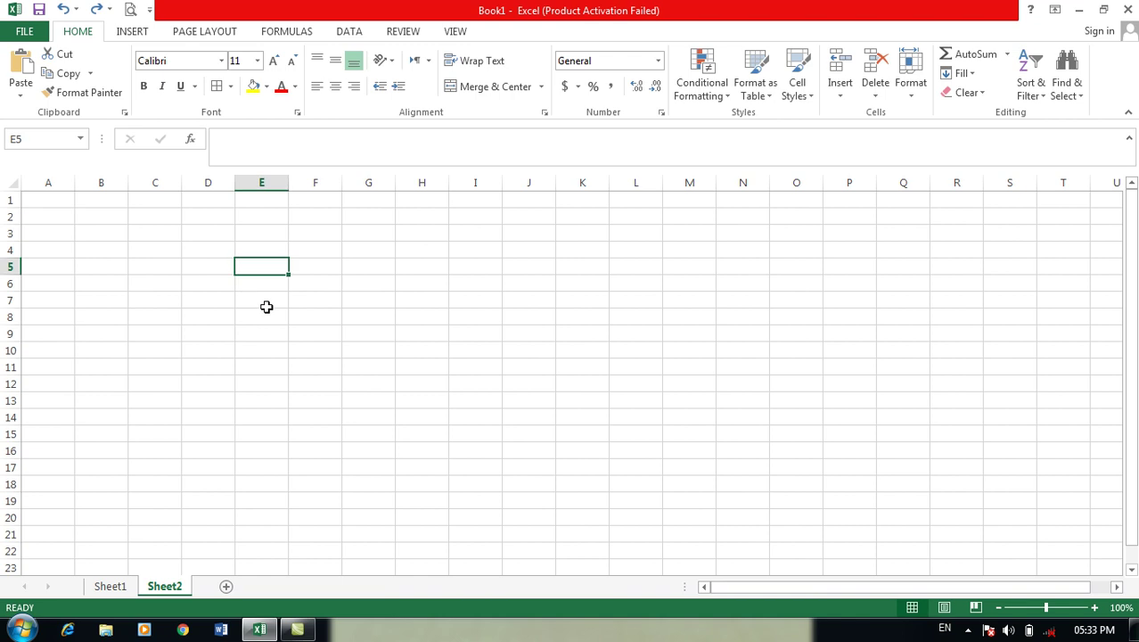
drag(266, 270, 261, 434)
click(270, 265)
drag(267, 268, 264, 454)
click(268, 267)
text(eMP)
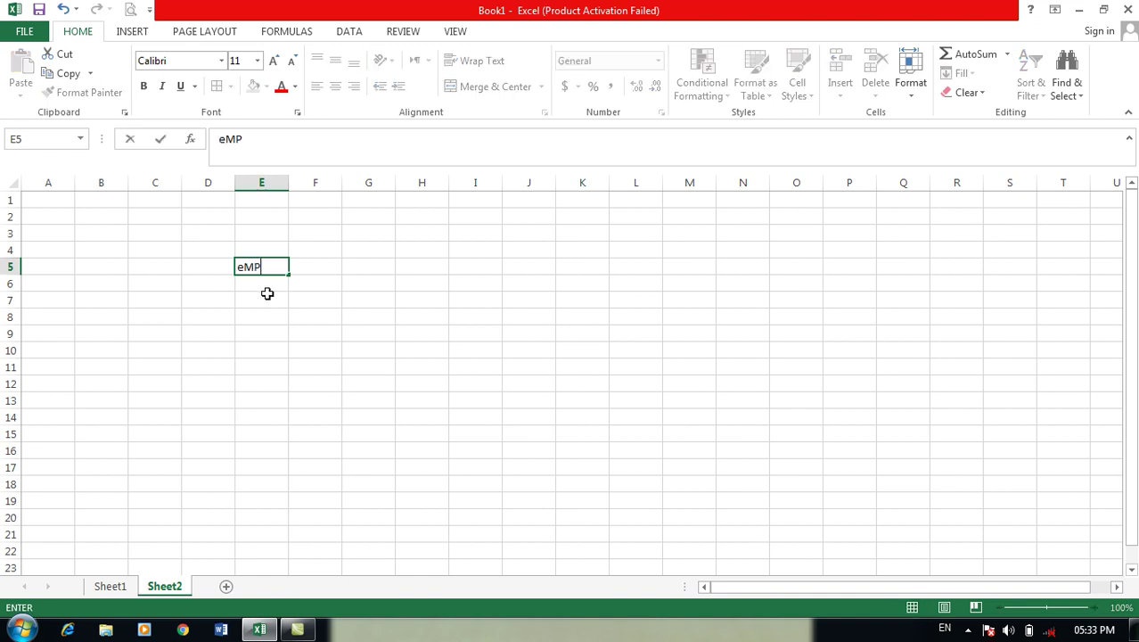
key(Return)
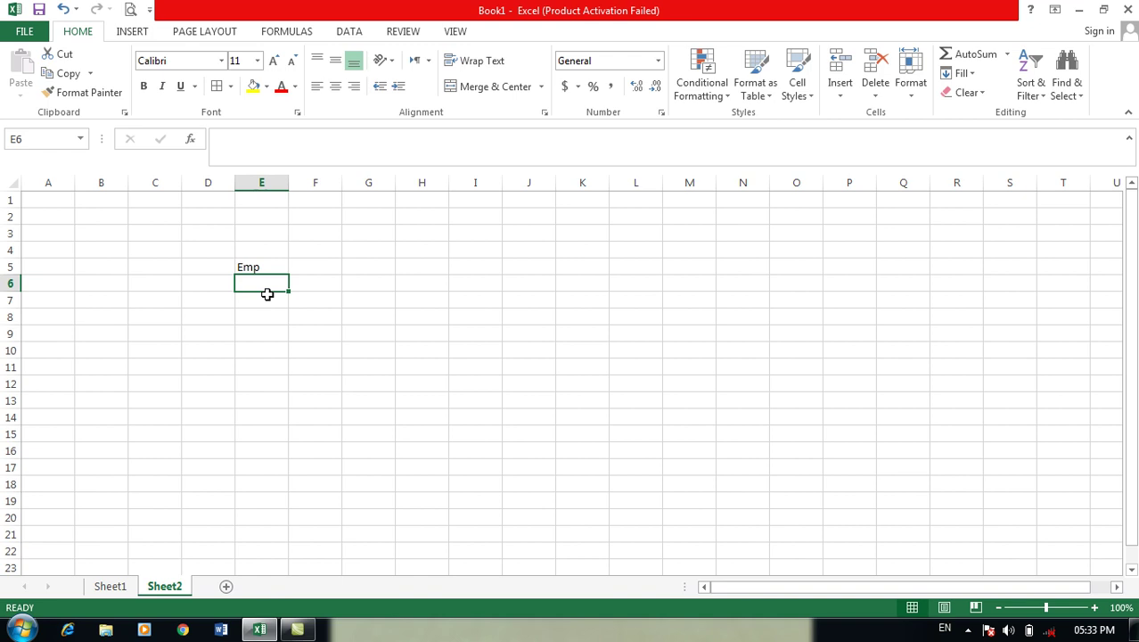
Enter 130 in E6 and copy it down through E16, not as a series.
text(130)
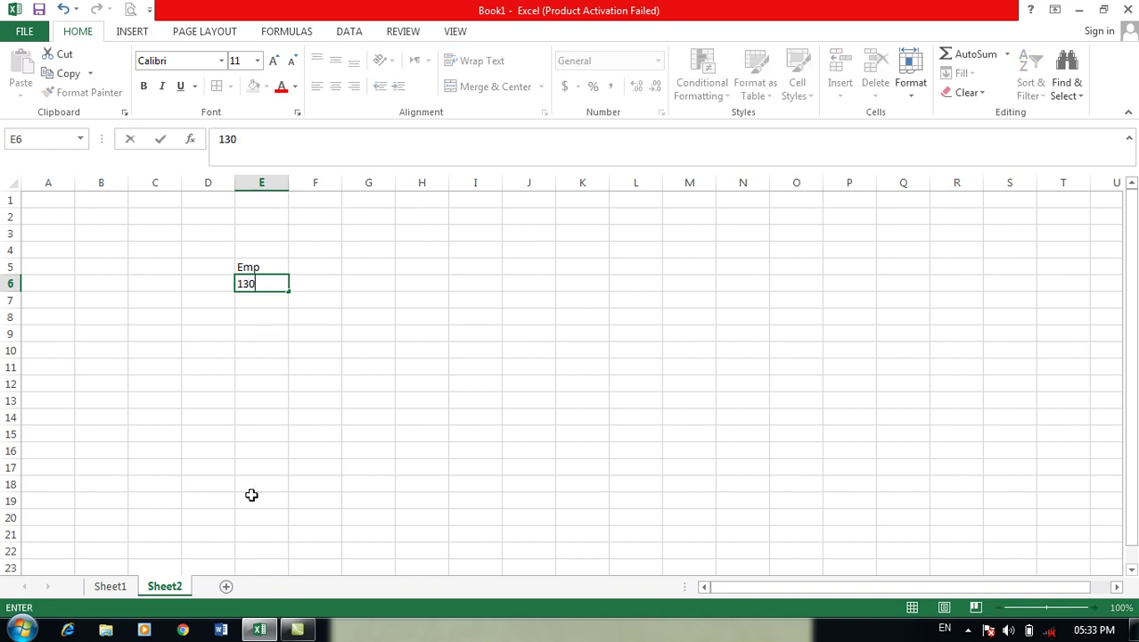
key(Return)
click(274, 285)
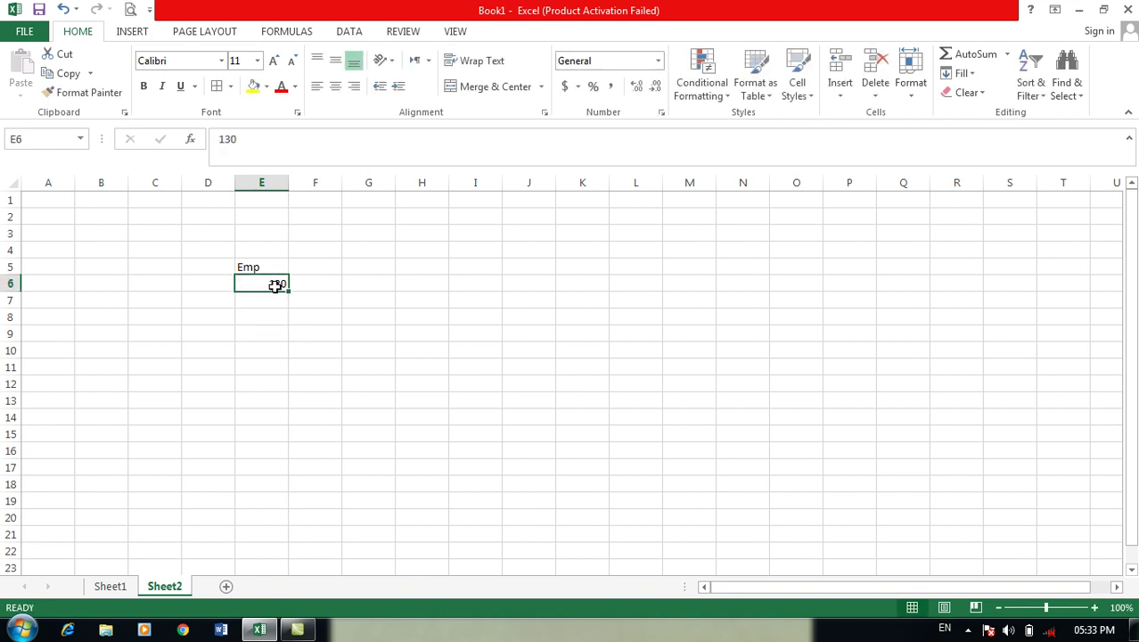
drag(292, 290, 314, 442)
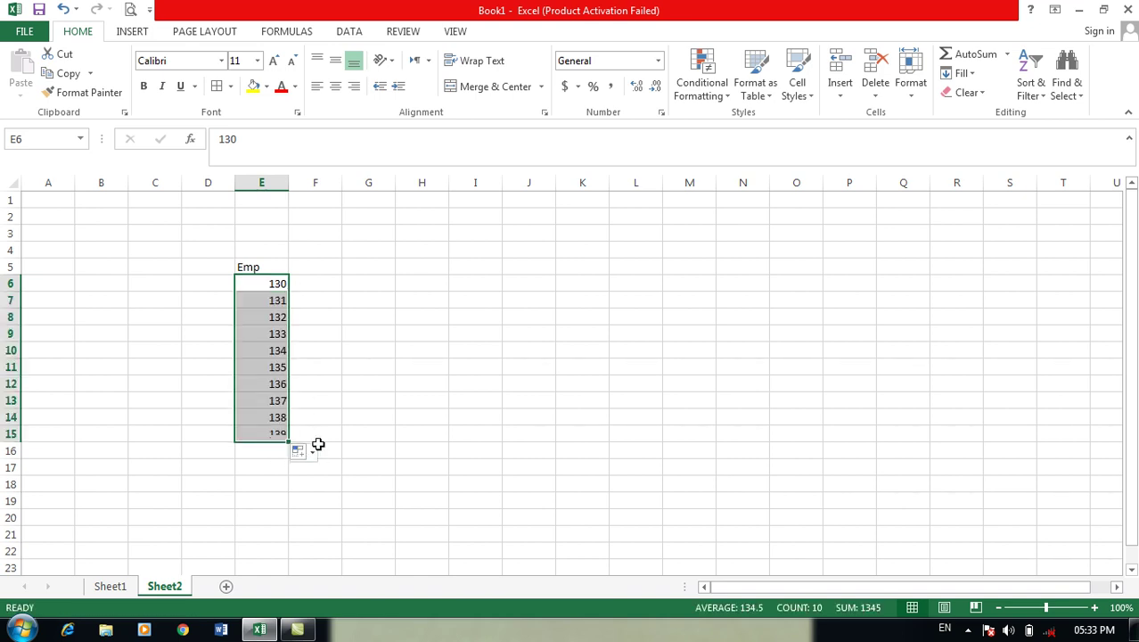
key(ctrl+z)
drag(291, 295, 294, 453)
click(215, 264)
Enter the header Name in cell D5.
text(N)
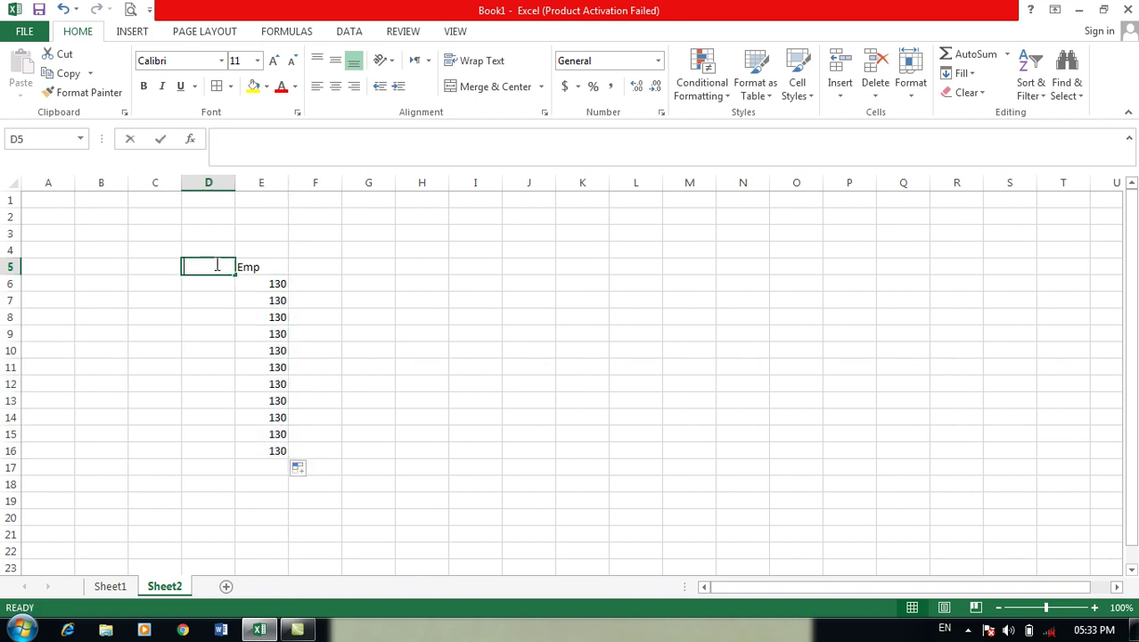
text(ame)
key(Return)
drag(262, 284, 264, 450)
drag(206, 282, 208, 434)
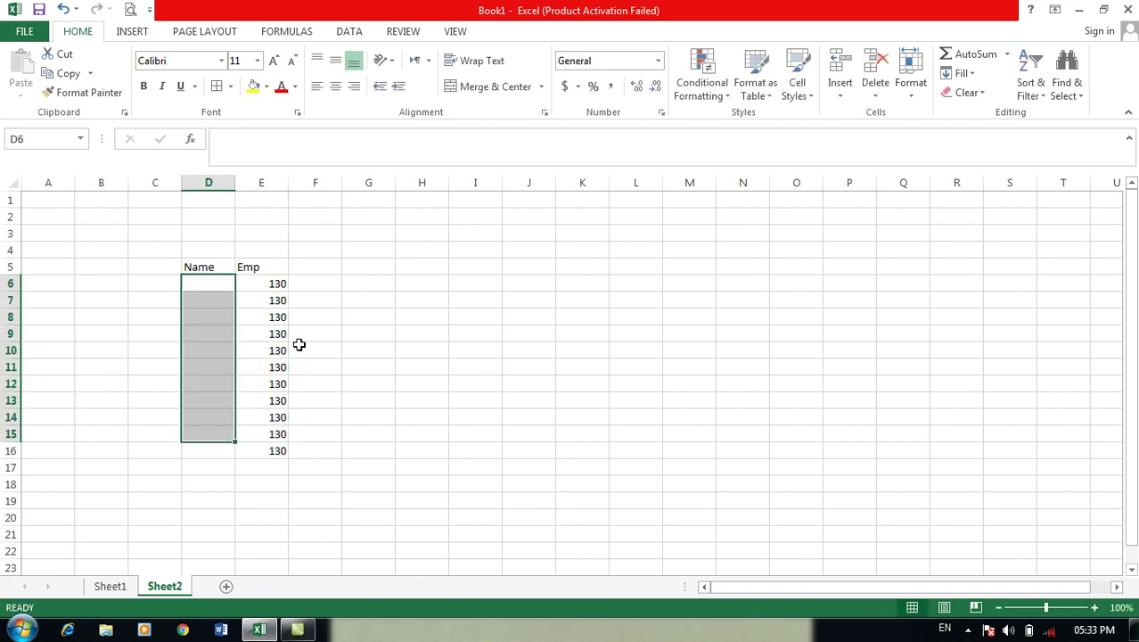
click(223, 266)
Select the 130 values in E6:E16 to check the Emp range.
click(211, 282)
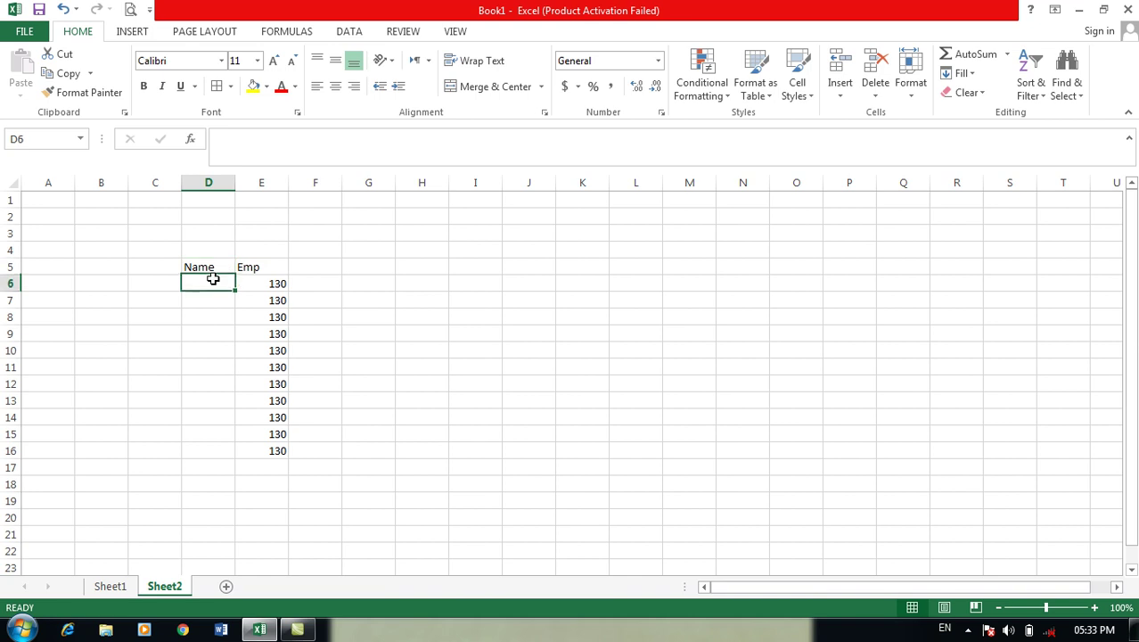
click(271, 286)
click(345, 343)
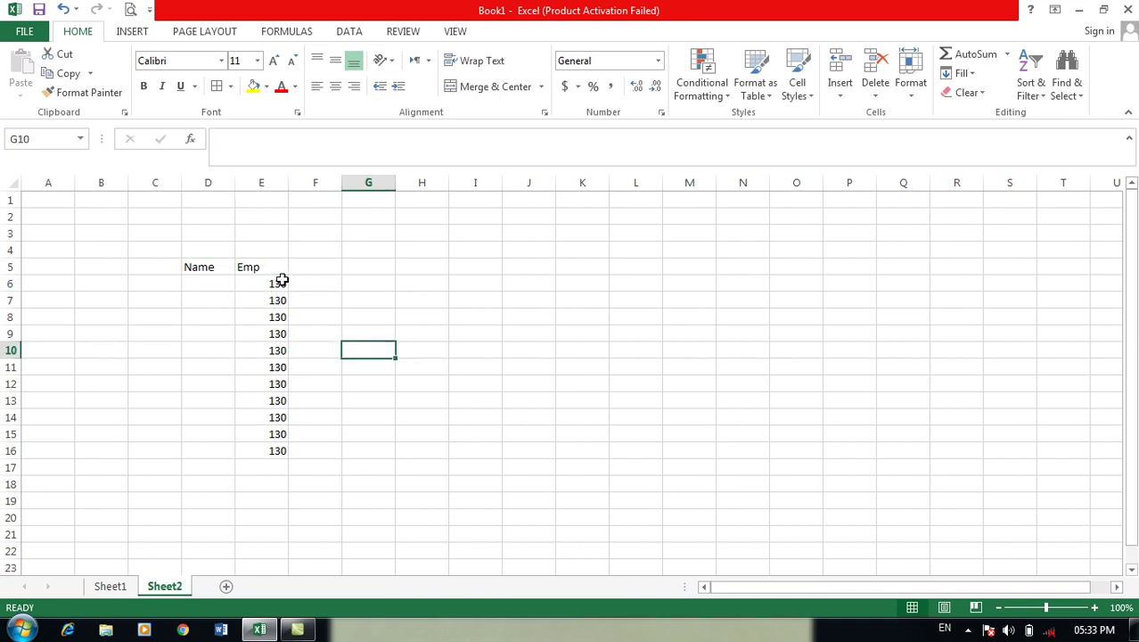
drag(279, 282, 262, 450)
click(154, 267)
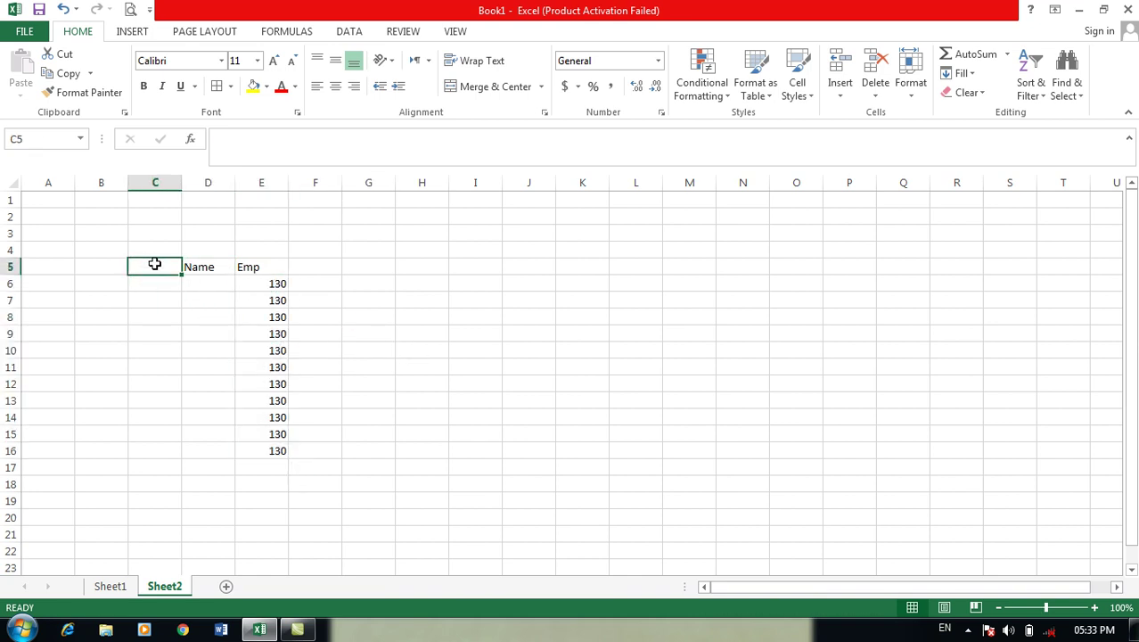
click(249, 287)
key(ctrl+shift+Down)
drag(274, 284, 261, 450)
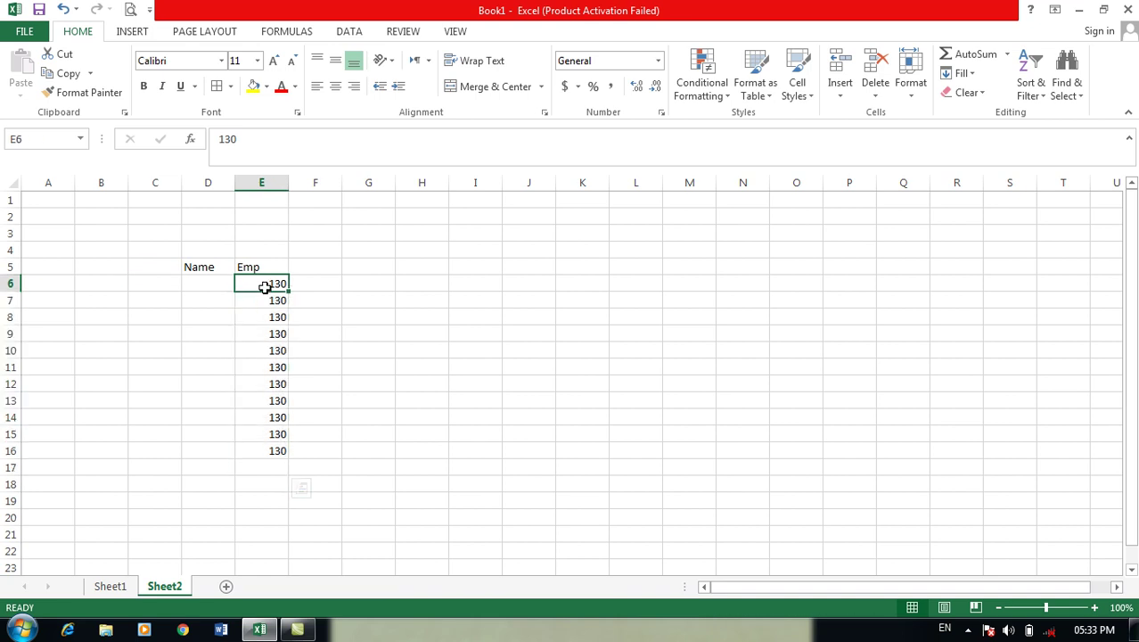
drag(265, 282, 272, 448)
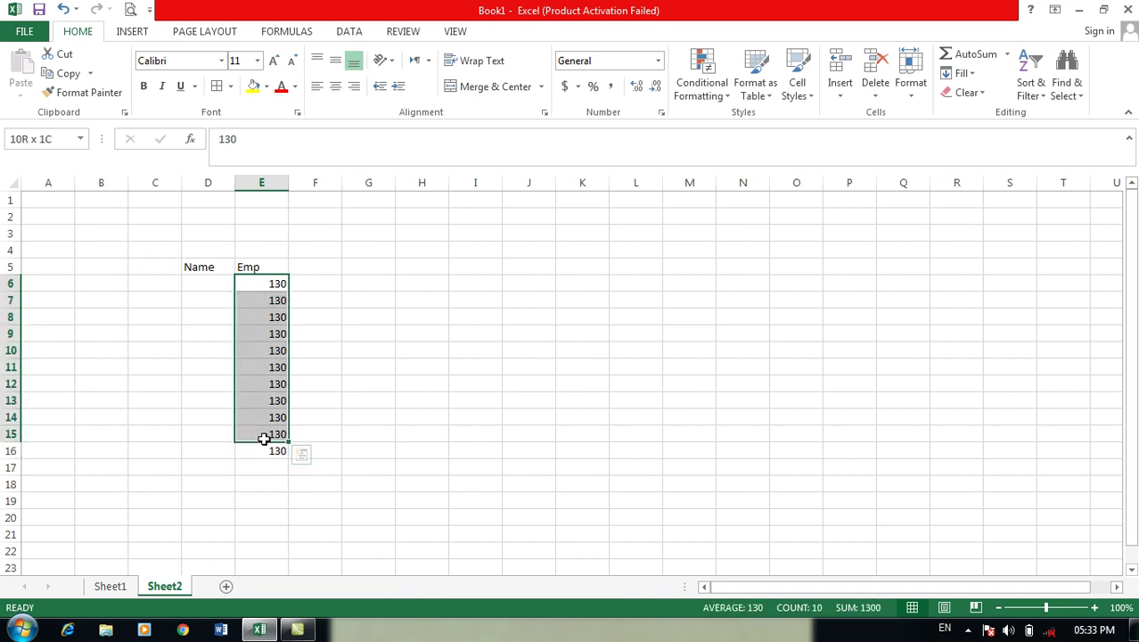
drag(279, 285, 275, 450)
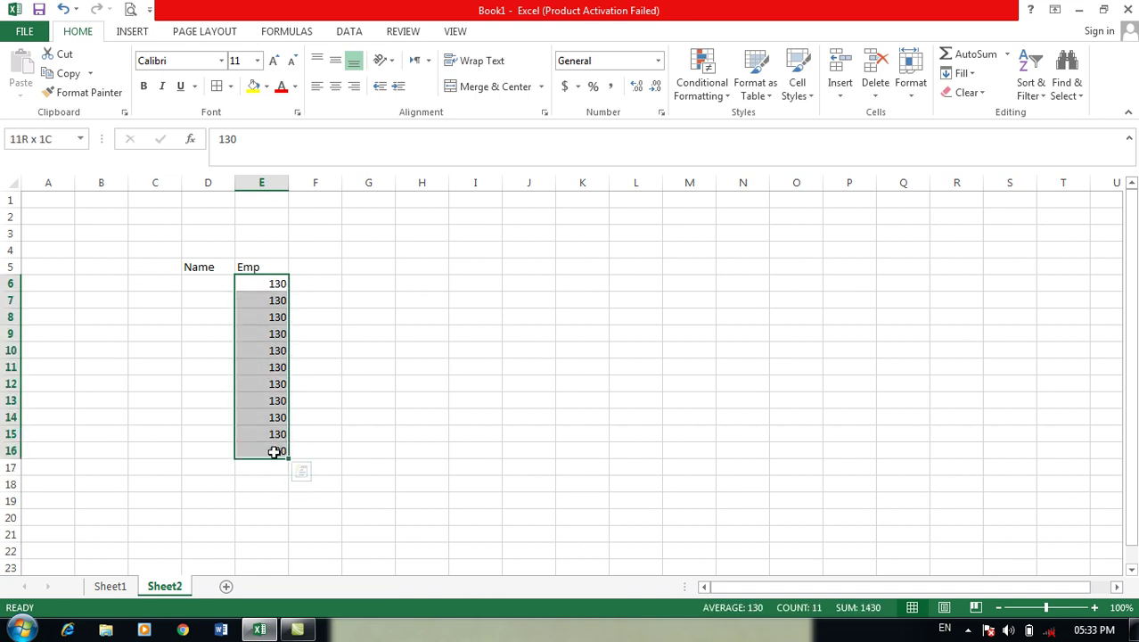
click(334, 311)
drag(283, 288, 274, 447)
click(334, 447)
Inspect the individual Emp values starting from E6.
click(324, 391)
click(321, 346)
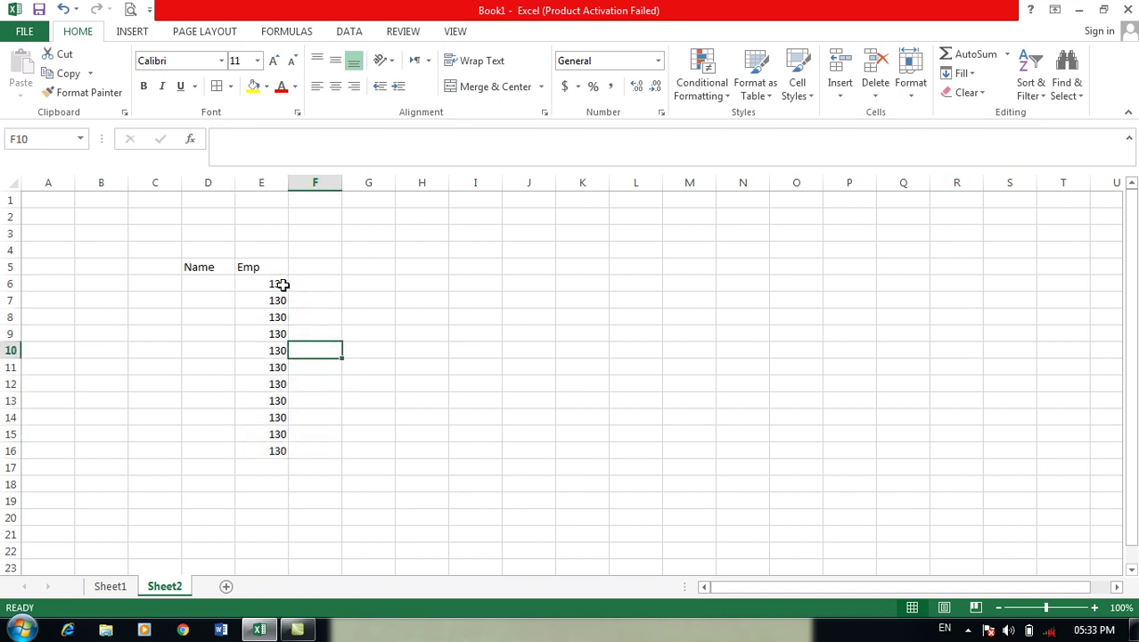
drag(282, 284, 279, 450)
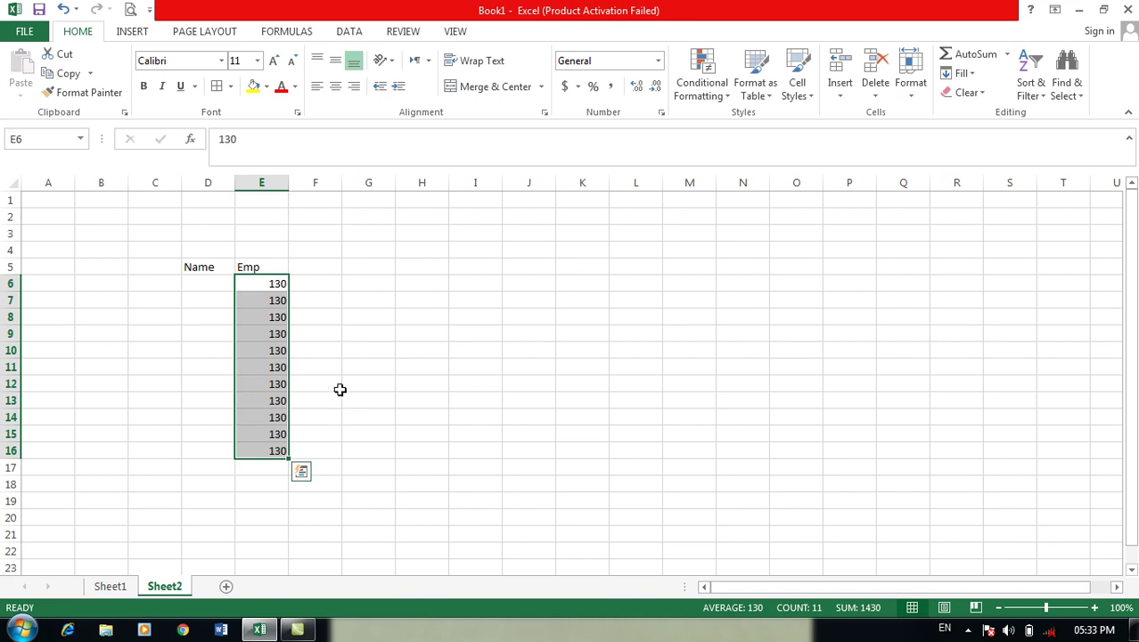
click(304, 364)
click(268, 285)
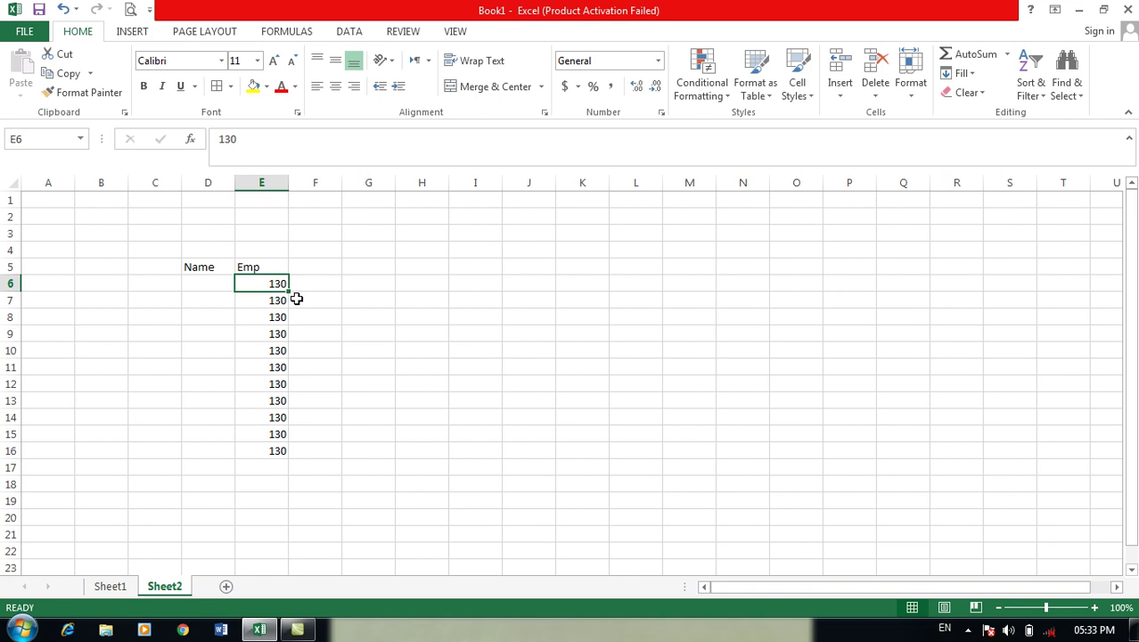
click(267, 299)
click(275, 318)
click(275, 285)
Enter the value 20 in cell F10.
click(319, 354)
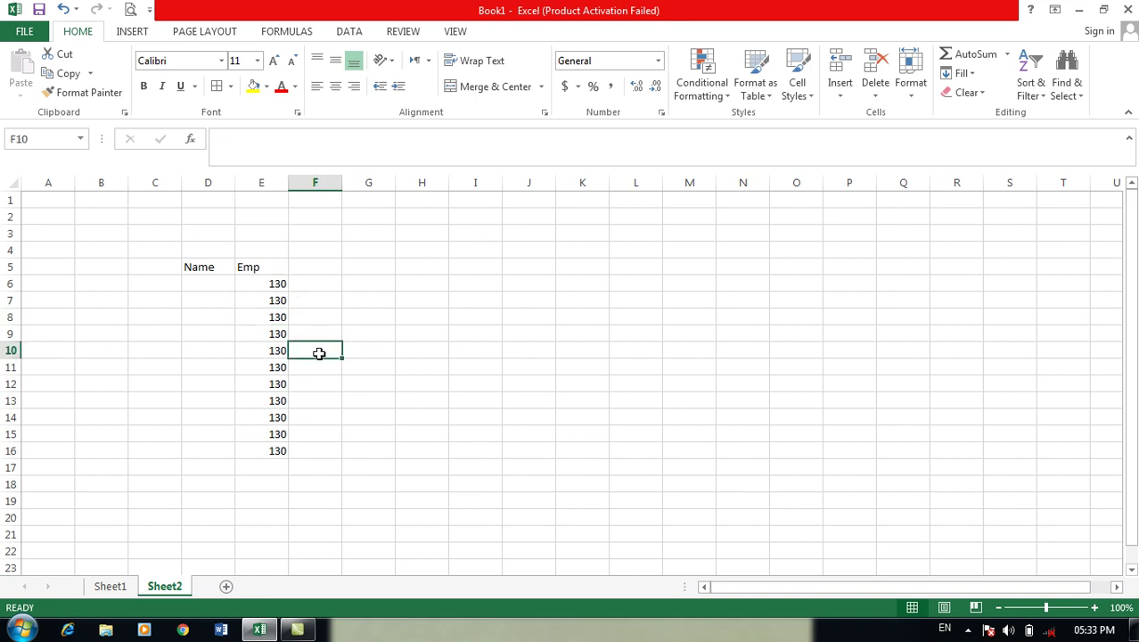
text(20)
click(359, 386)
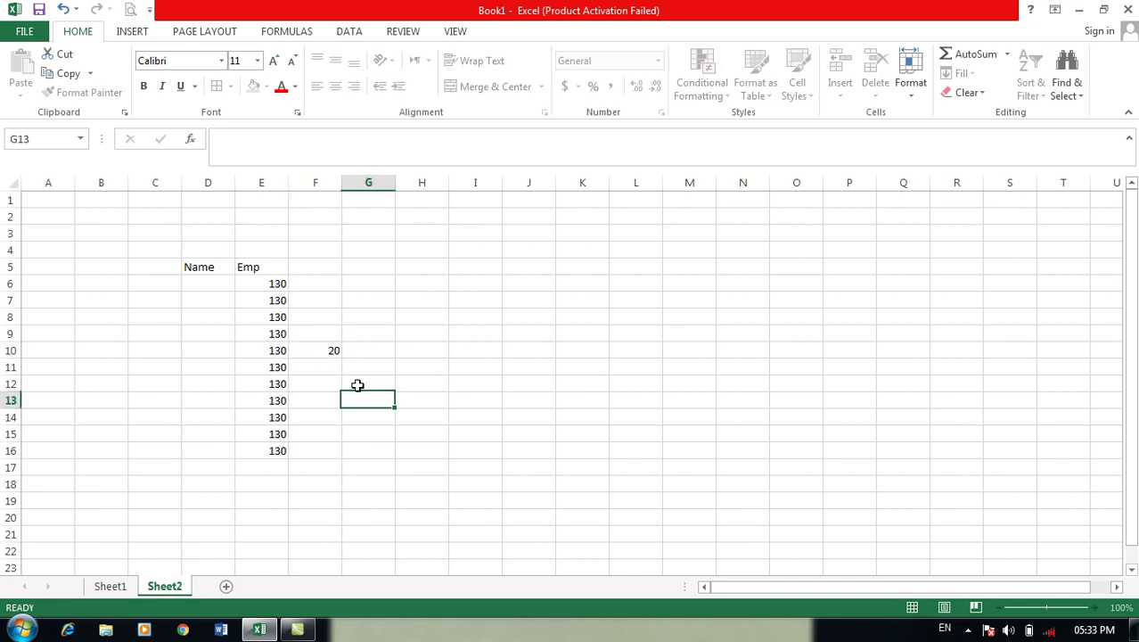
click(328, 349)
drag(280, 287, 277, 437)
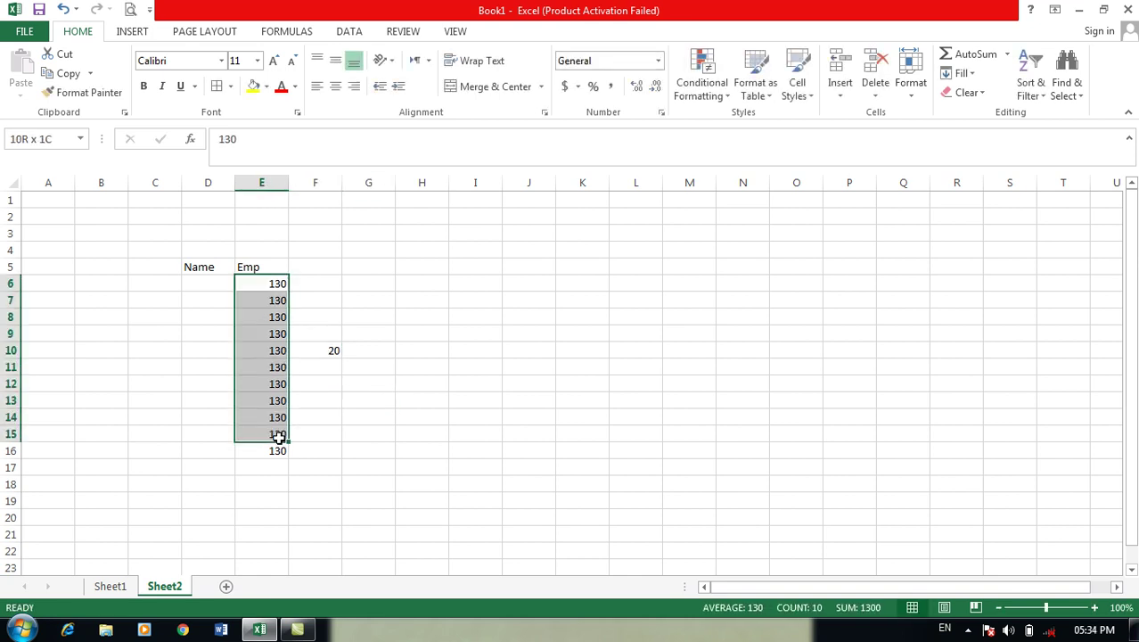
drag(270, 299, 272, 446)
Copy the 20 from cell F10.
click(371, 435)
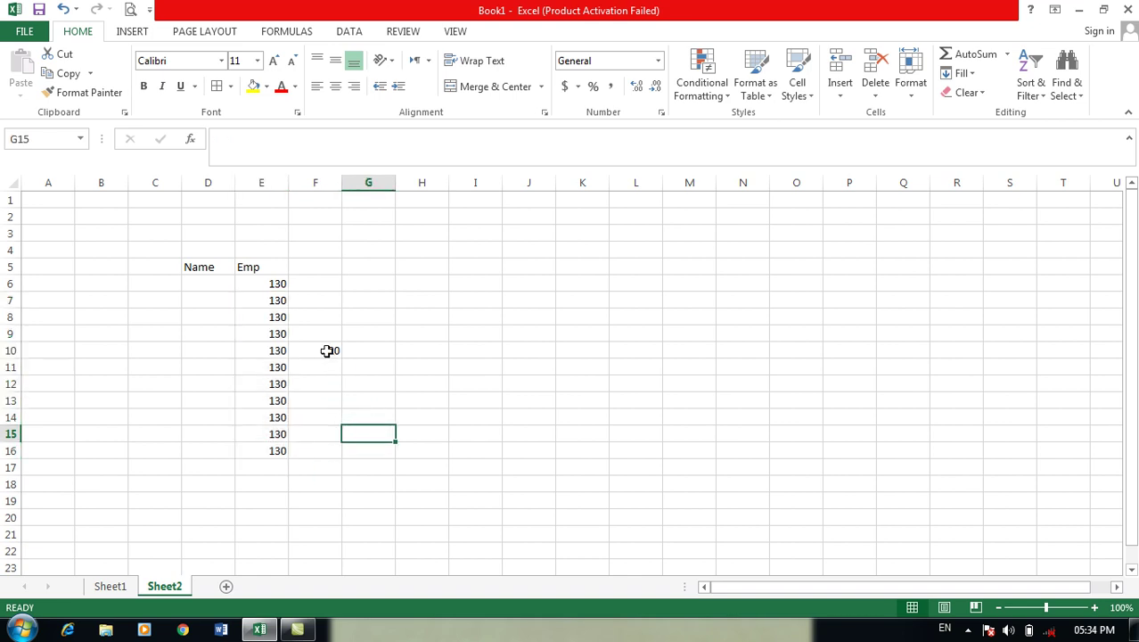
click(328, 350)
click(272, 286)
click(316, 348)
mouse_move(269, 285)
mouse_down()
mouse_move(264, 465)
mouse_move(265, 447)
mouse_up()
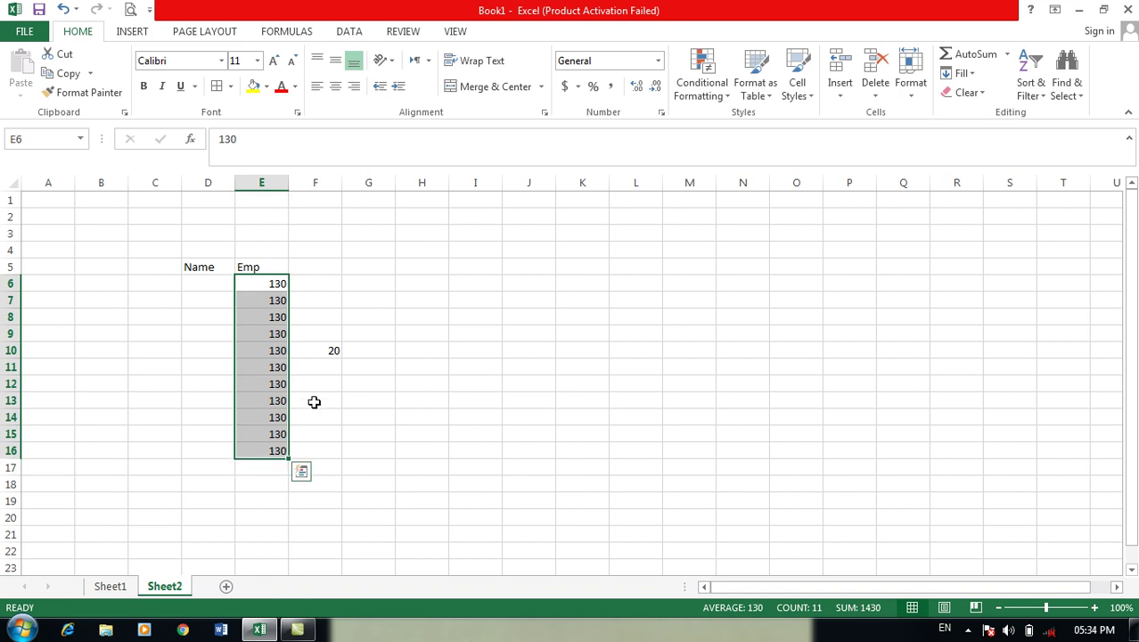
click(332, 351)
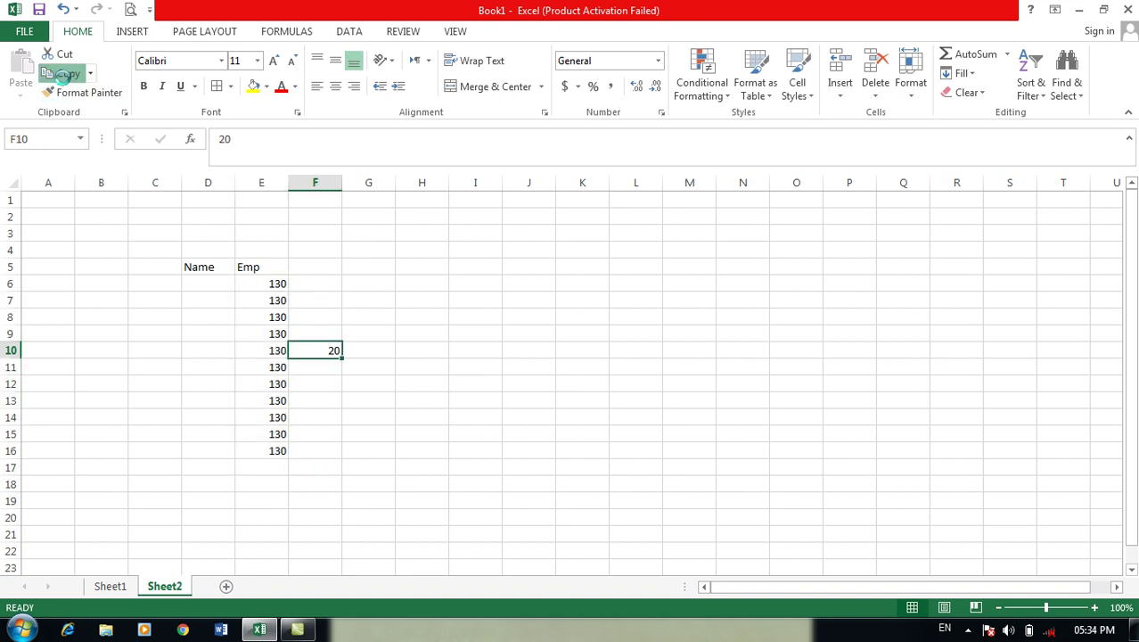
click(64, 74)
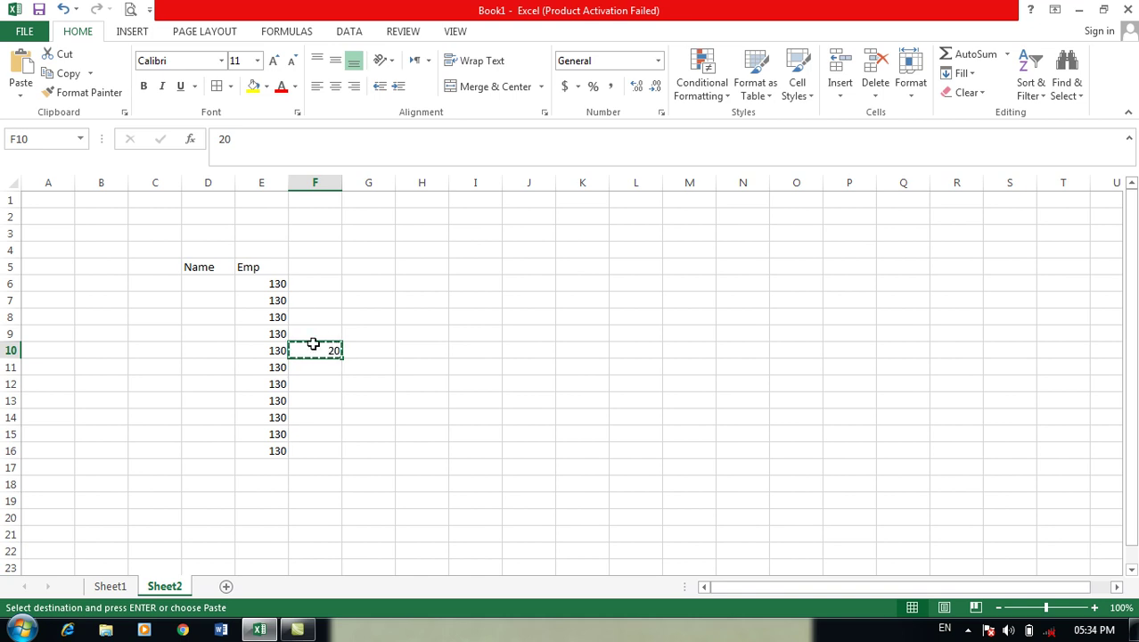
Paste Special with Add onto E6:E16, raising each Emp value to 150.
drag(278, 282, 274, 450)
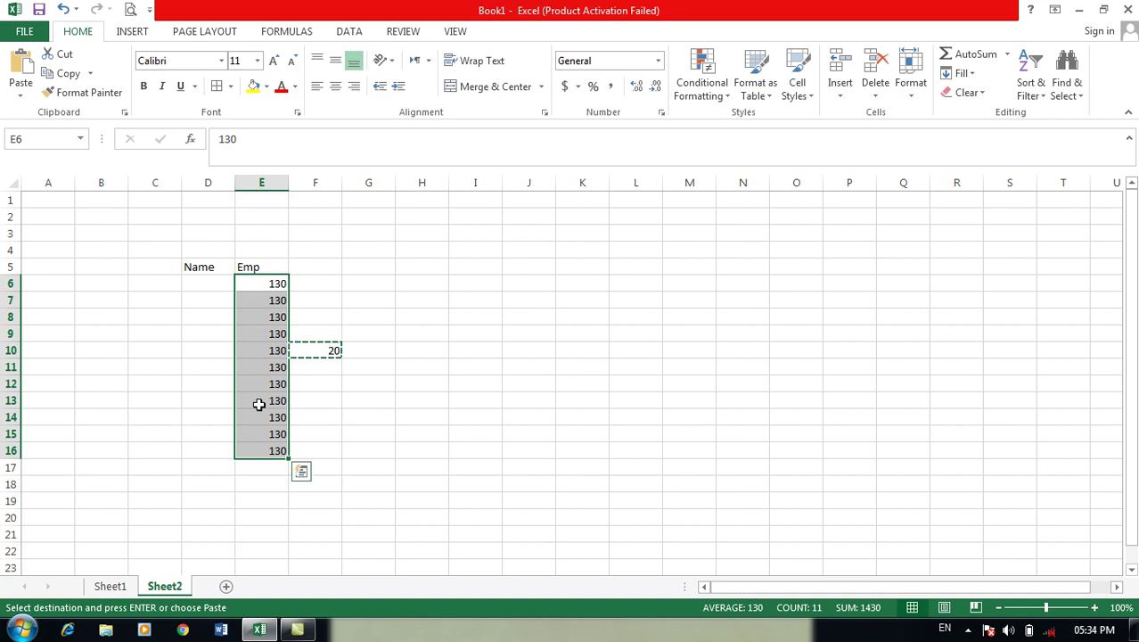
click(21, 95)
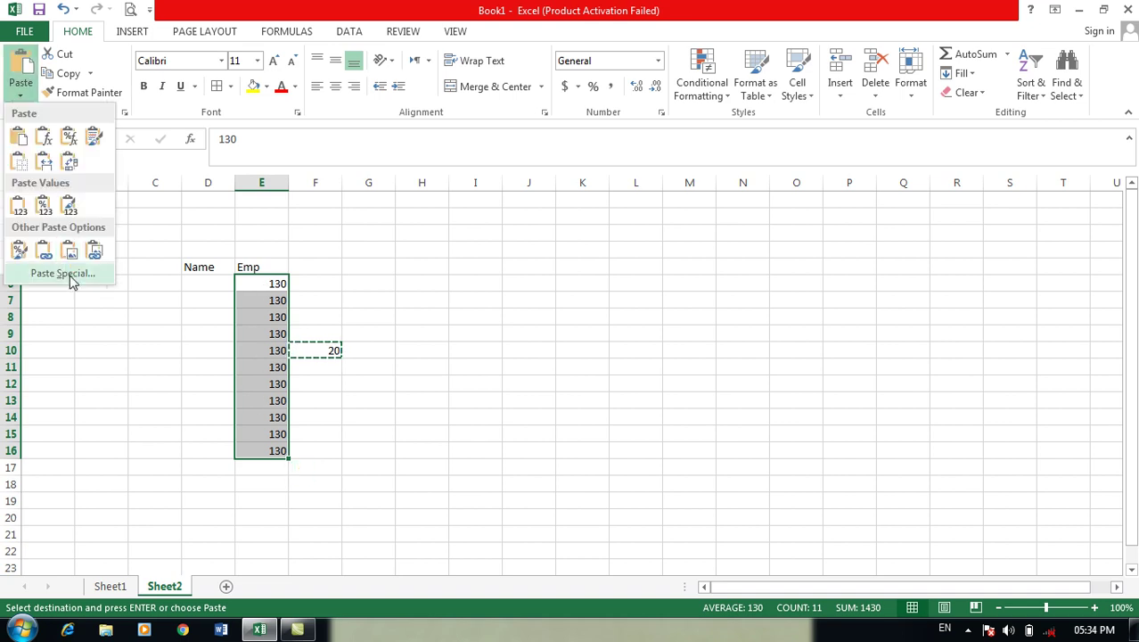
click(69, 273)
click(721, 347)
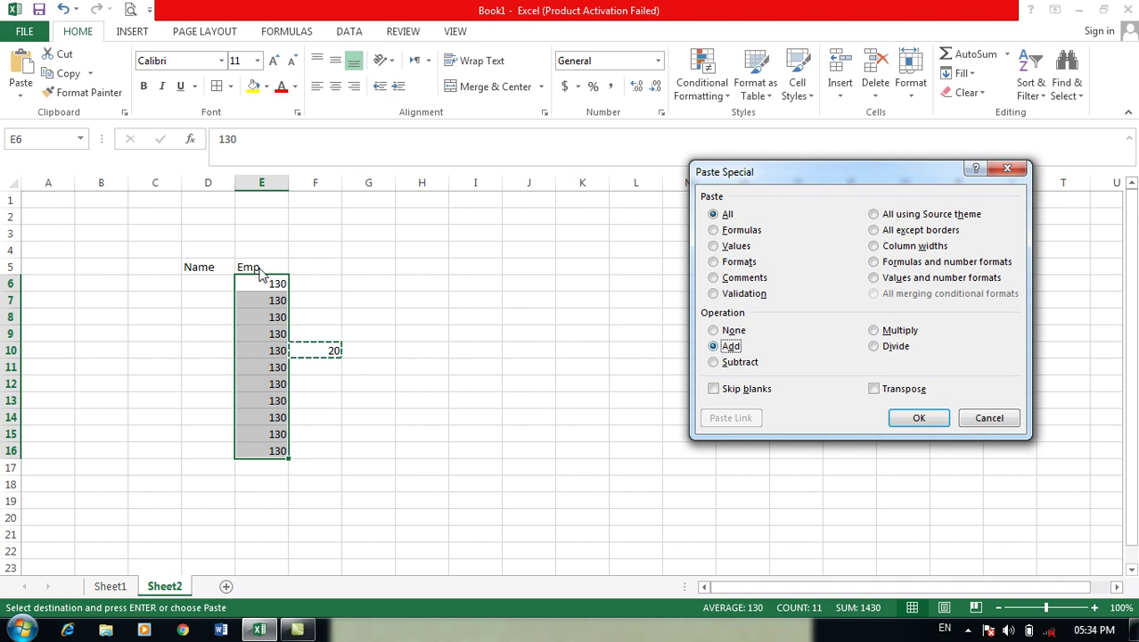
drag(762, 177, 744, 164)
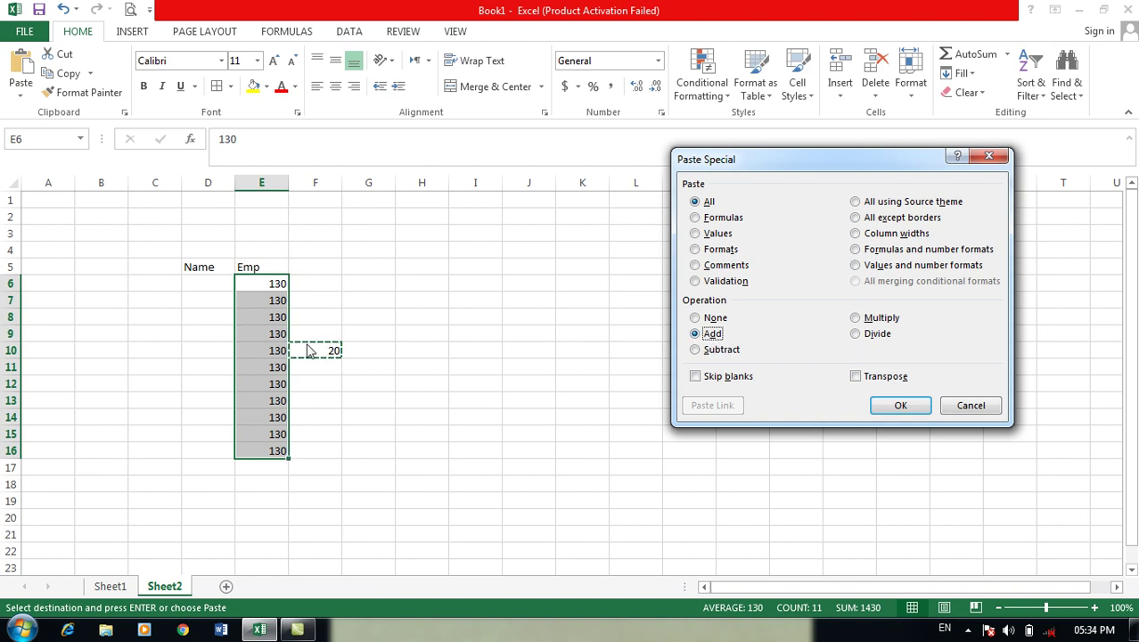
click(898, 405)
click(480, 448)
drag(259, 282, 267, 450)
Change F10 to 50 and copy it.
click(379, 367)
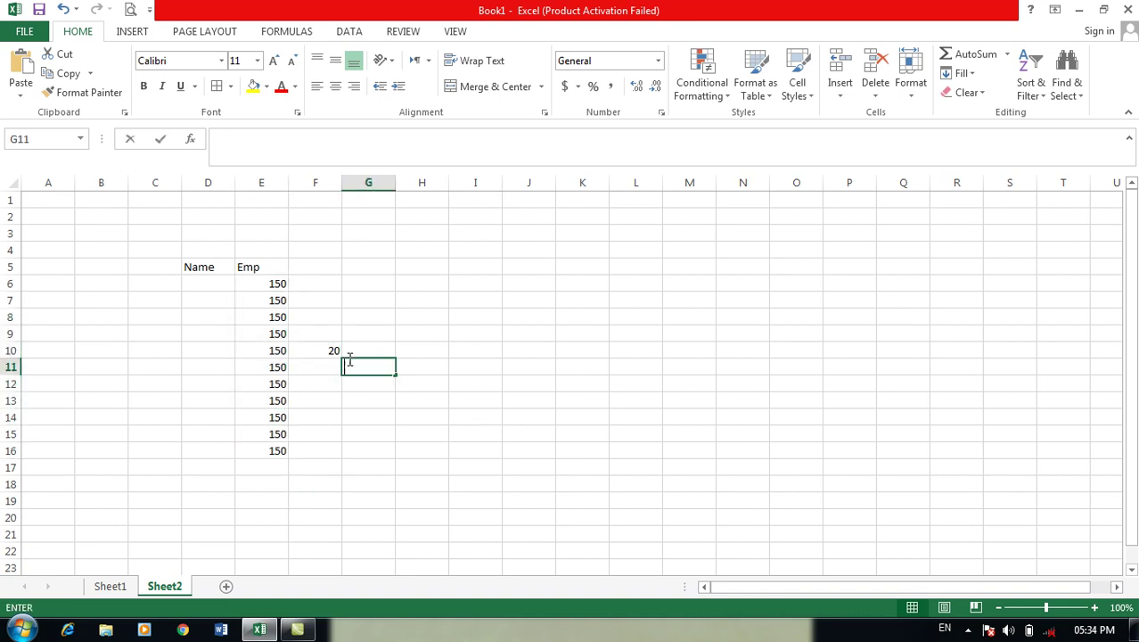
click(322, 356)
key(BackSpace)
key(BackSpace)
text(50)
key(Tab)
key(Tab)
click(328, 358)
click(400, 364)
click(310, 356)
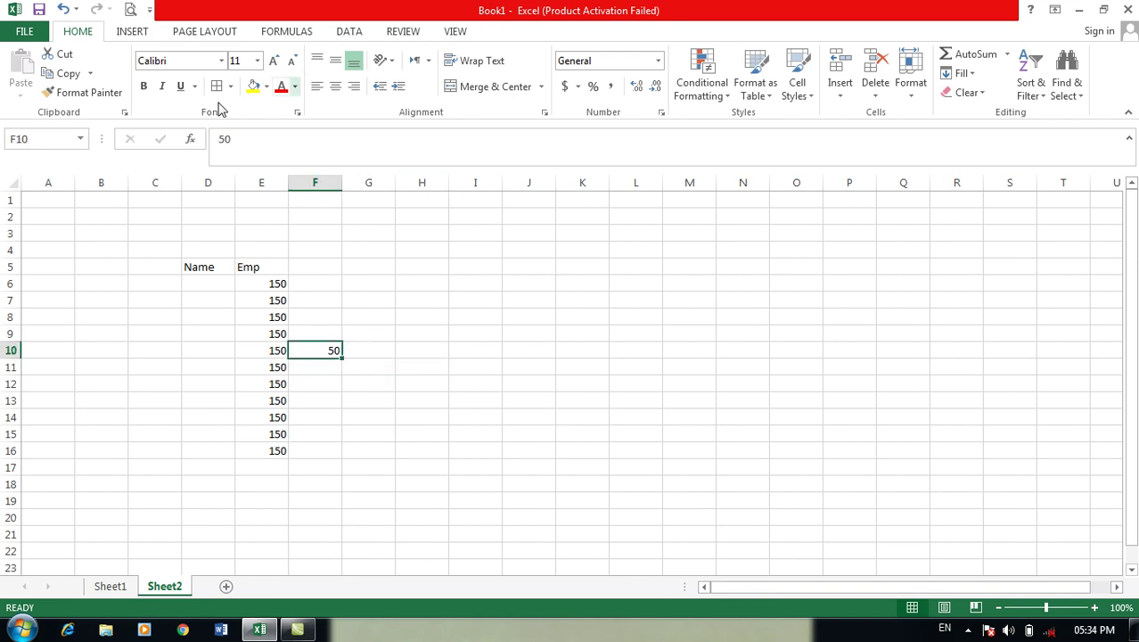
click(70, 73)
Paste Special with Subtract onto E6:E16 to take 50 off each Emp value.
click(274, 283)
drag(271, 304, 272, 451)
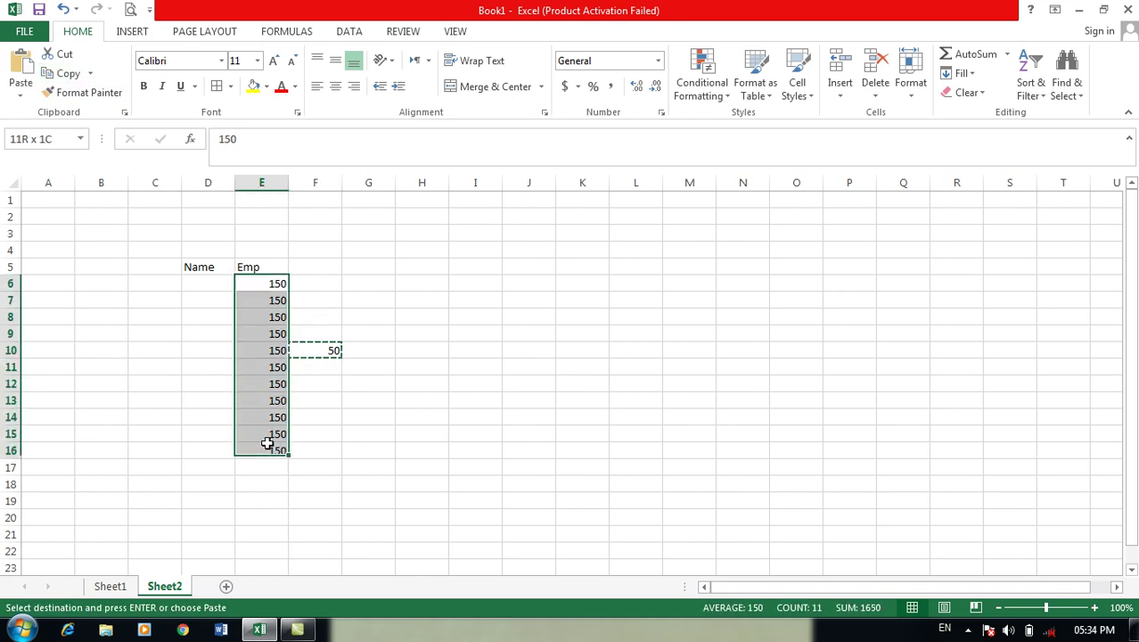
click(20, 94)
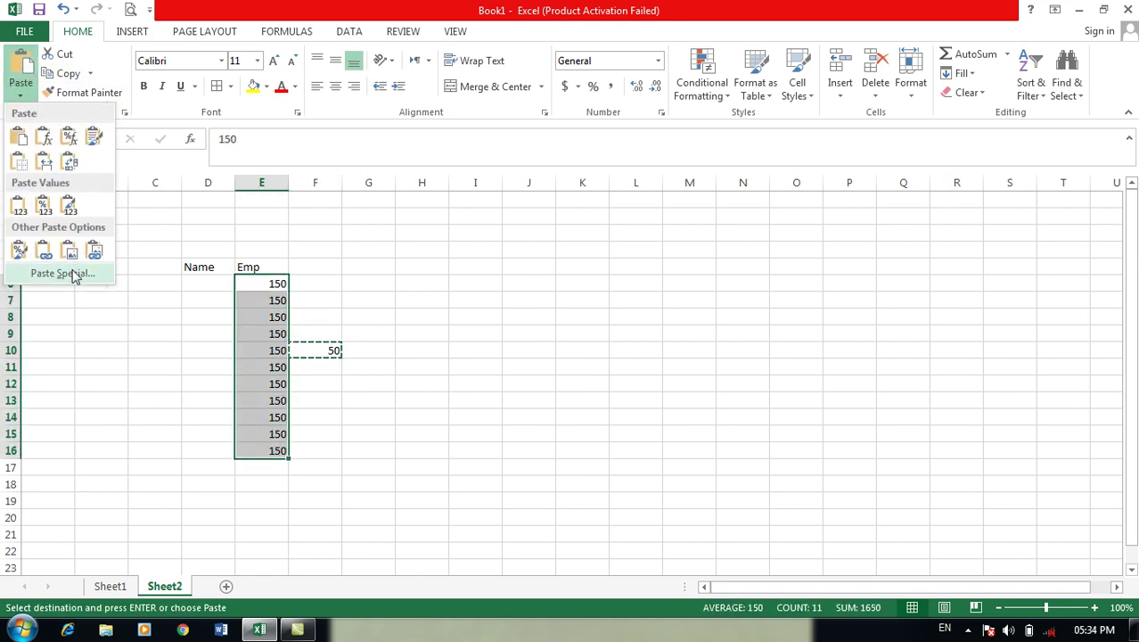
click(73, 274)
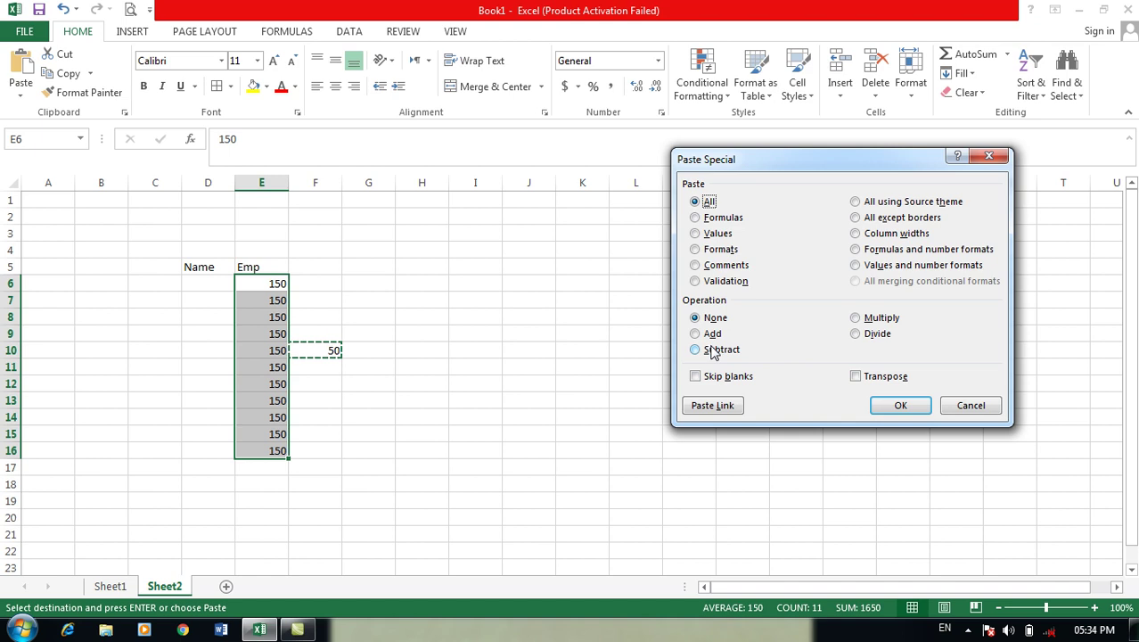
click(713, 350)
click(902, 403)
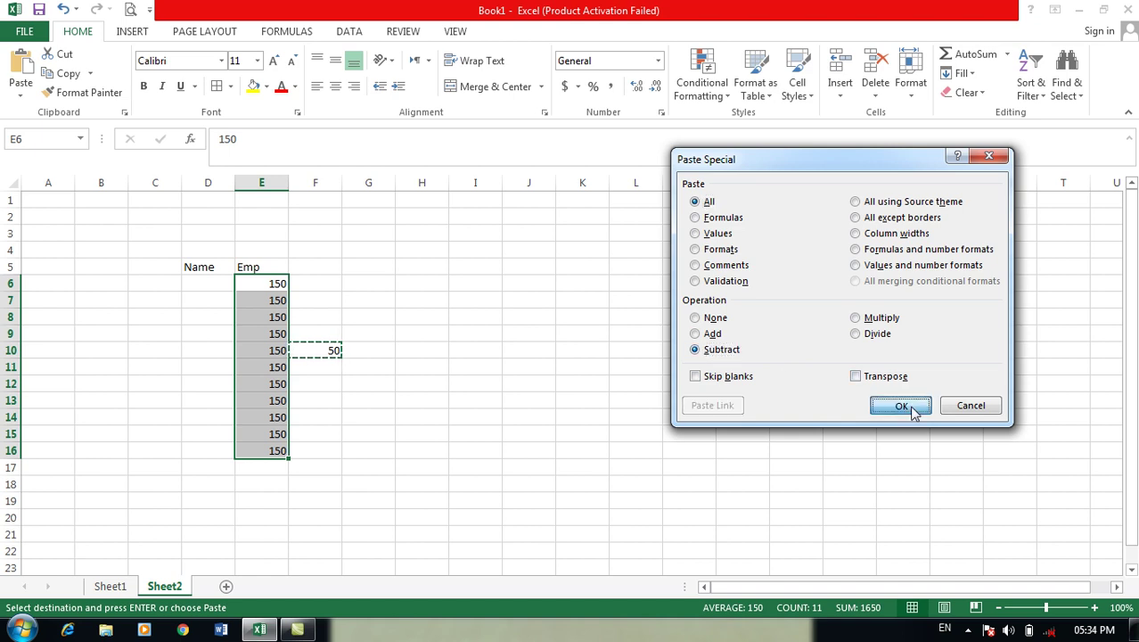
click(704, 403)
Undo the subtraction and earlier edits, restoring 130 in E6:E16 and an empty F10.
click(421, 346)
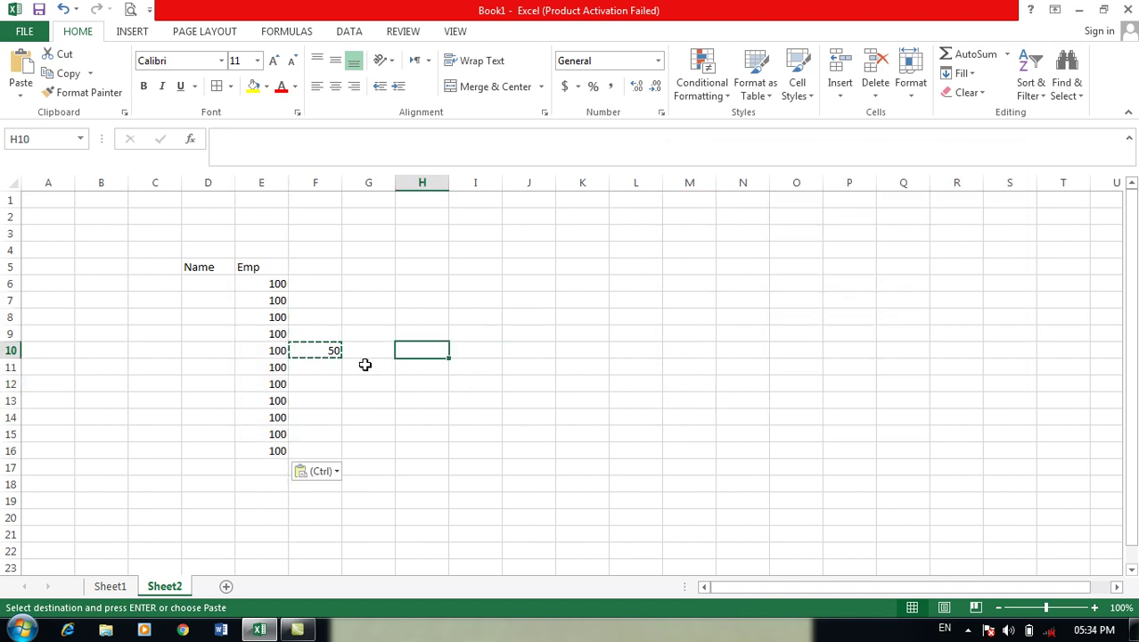
click(365, 364)
double_click(319, 354)
key(Escape)
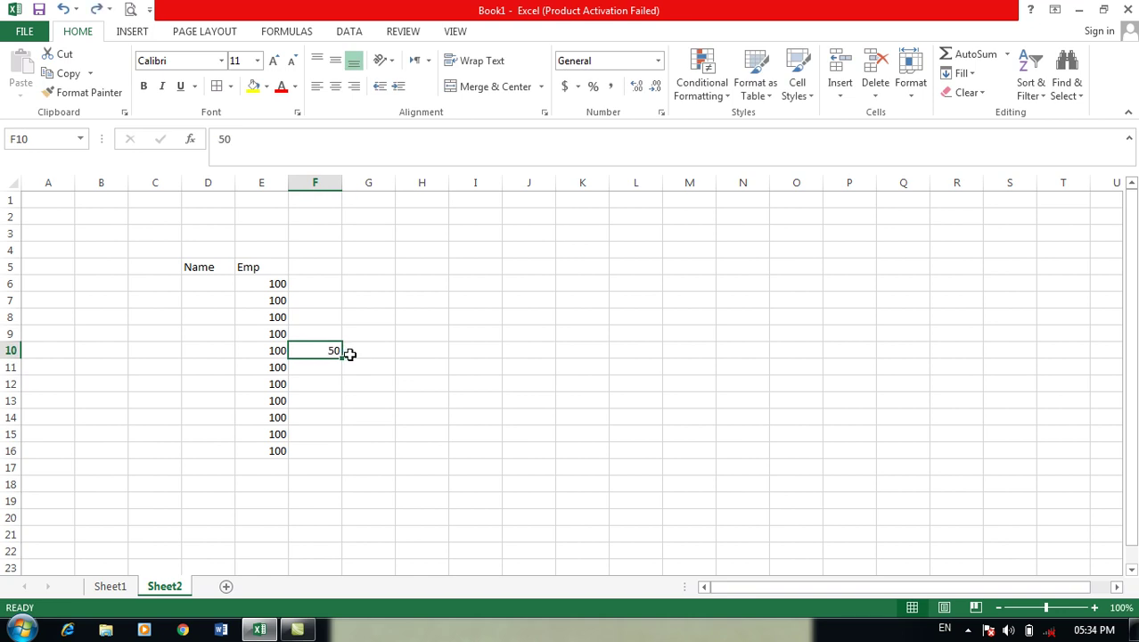
key(ctrl+z)
key(ctrl+z)
click(389, 357)
key(ctrl+z)
click(343, 356)
Enter 30 in cell F10.
click(453, 347)
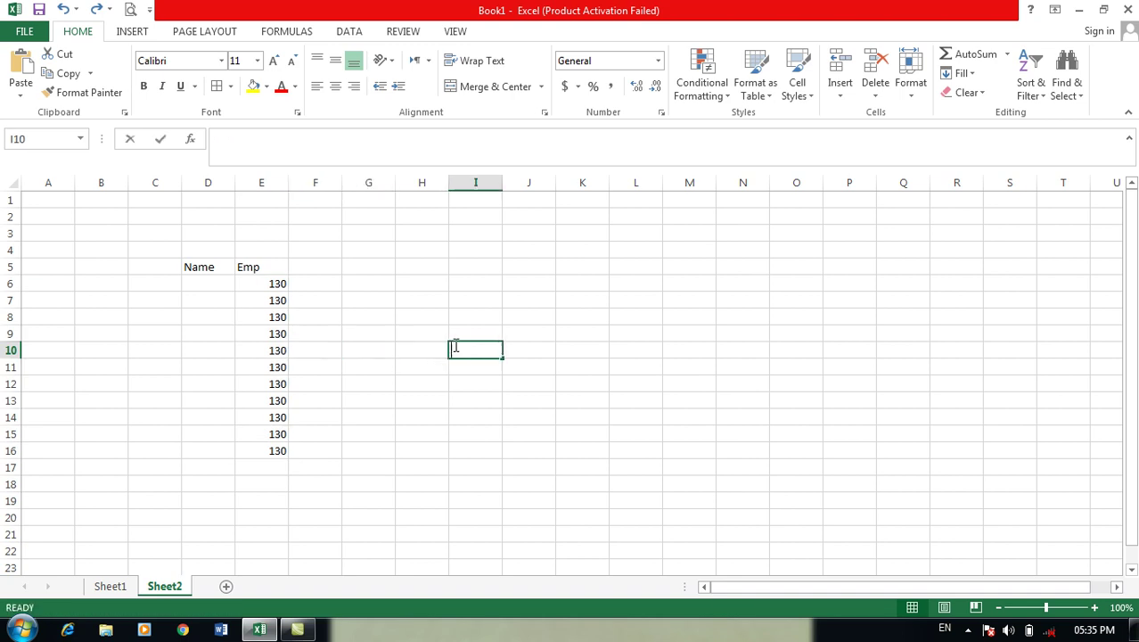
click(368, 303)
drag(272, 283, 265, 449)
drag(271, 285, 264, 449)
click(323, 347)
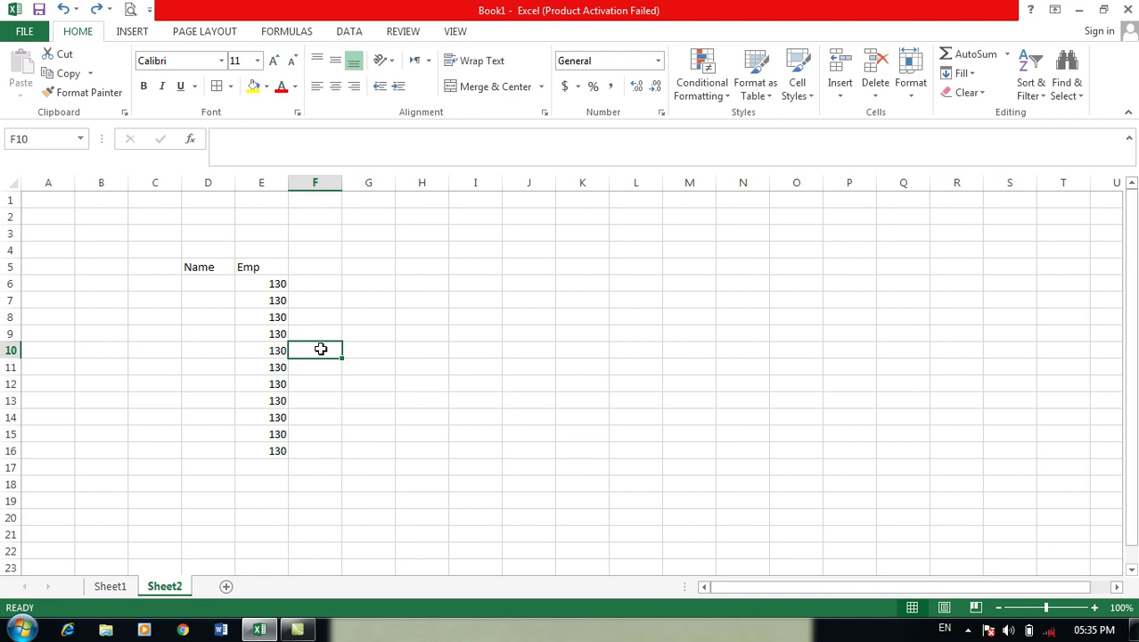
text(3)
key(Right)
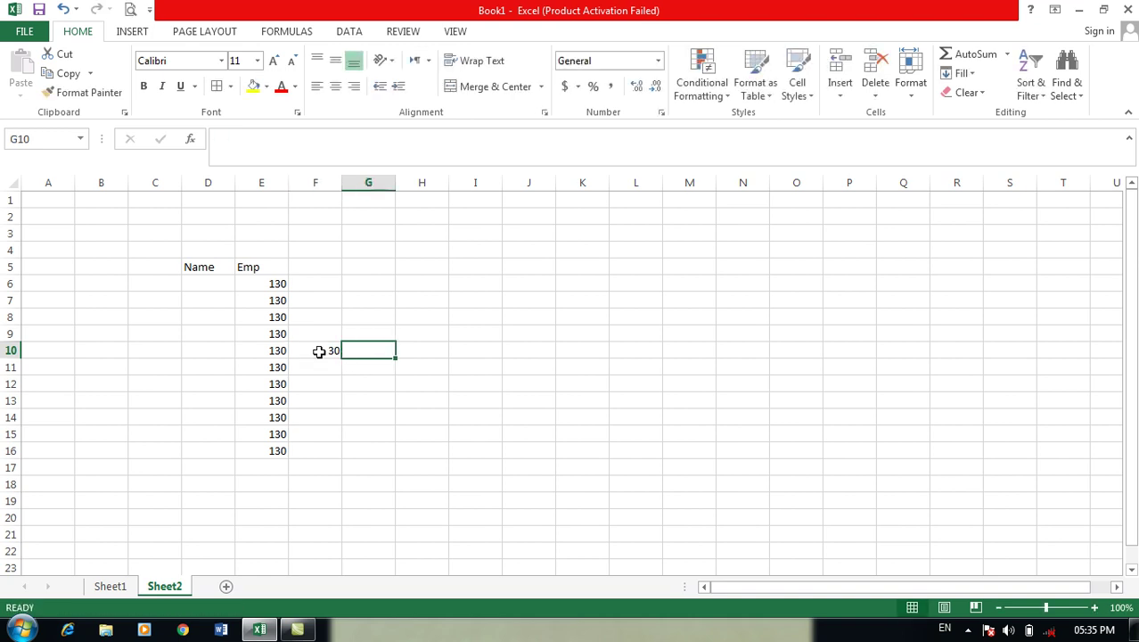
key(Right)
key(Right)
key(ctrl+Left)
Copy the 30 from cell F10.
click(410, 347)
click(326, 347)
click(409, 346)
click(316, 348)
click(384, 348)
click(338, 348)
click(427, 346)
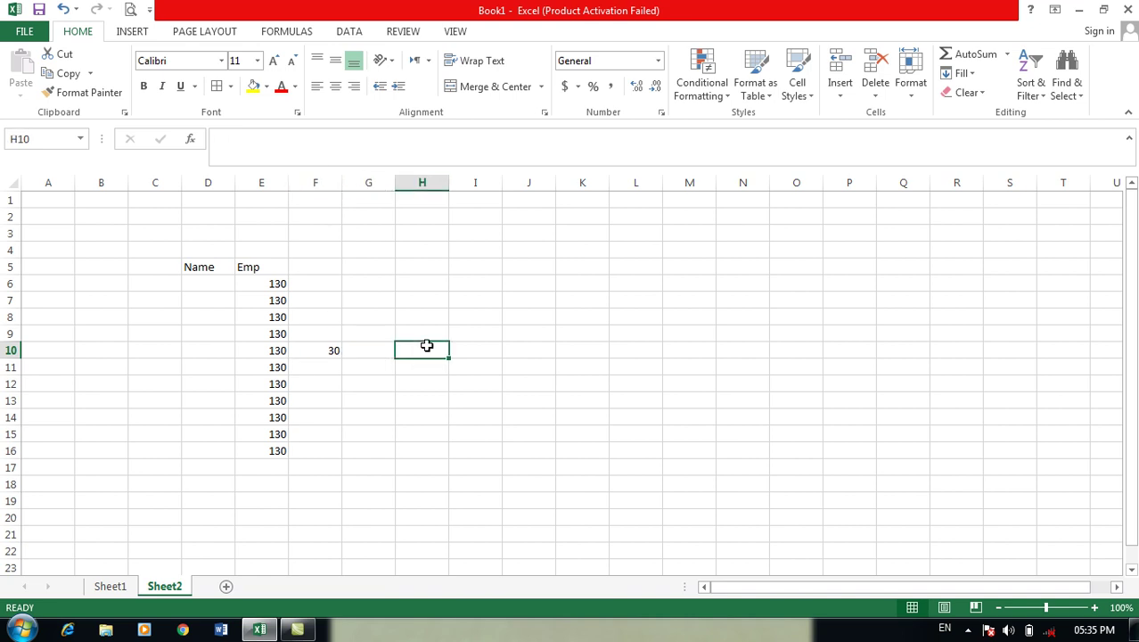
click(330, 349)
drag(252, 267, 260, 435)
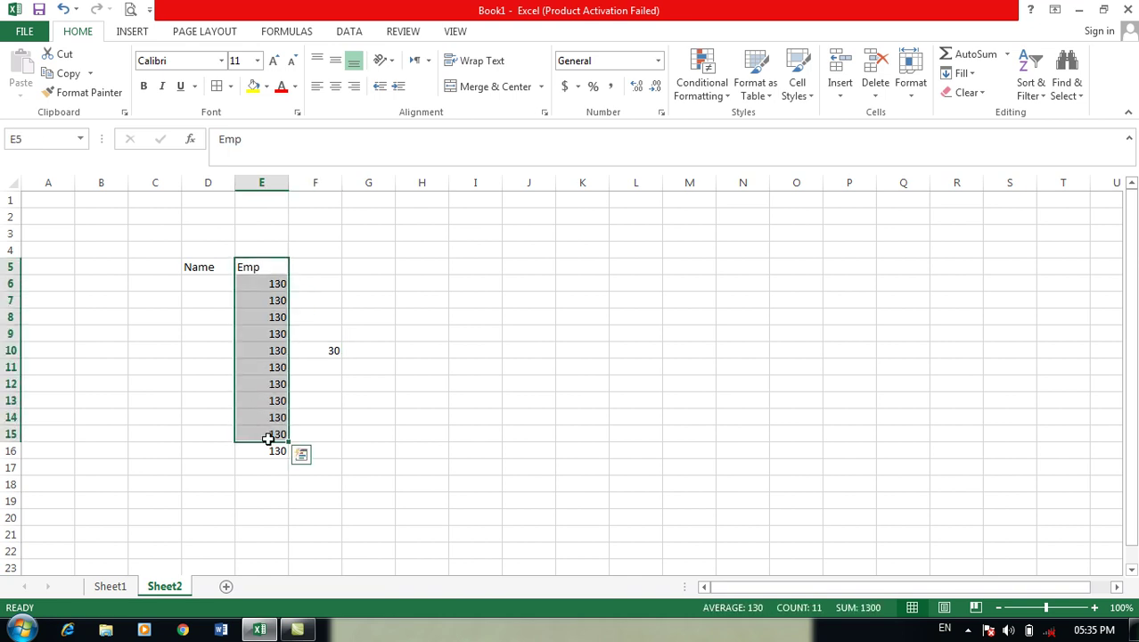
click(405, 404)
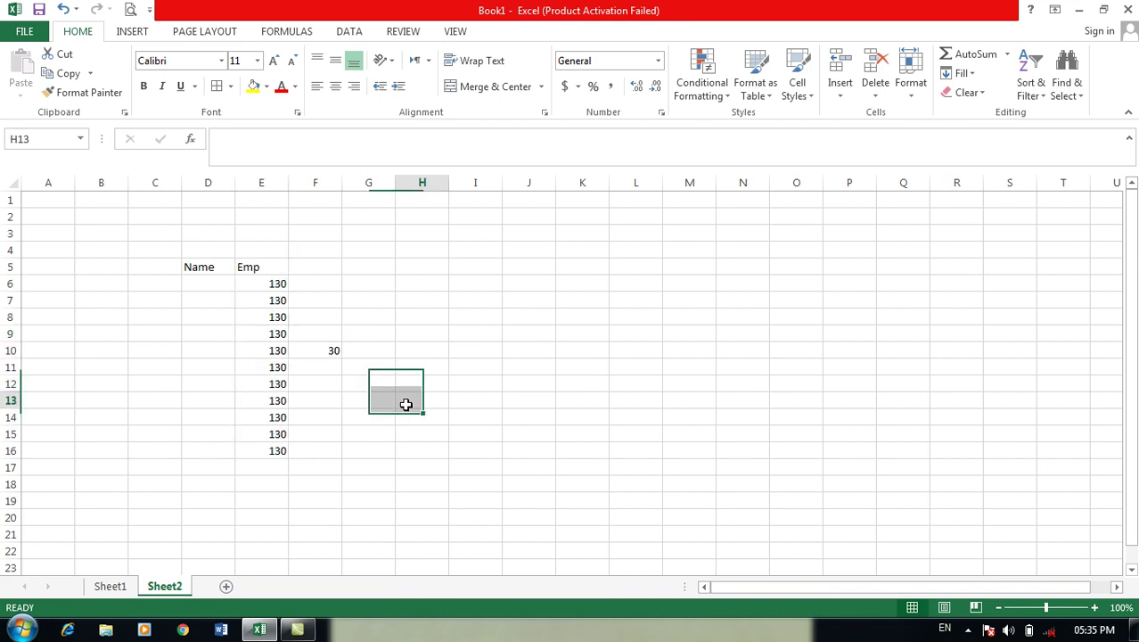
click(312, 350)
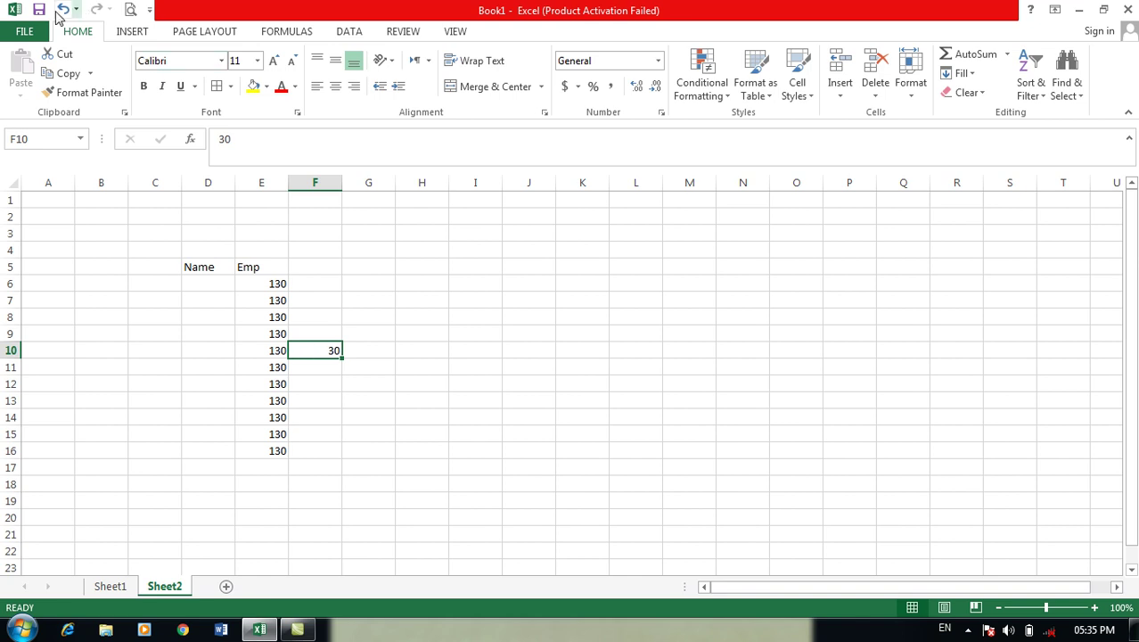
click(55, 75)
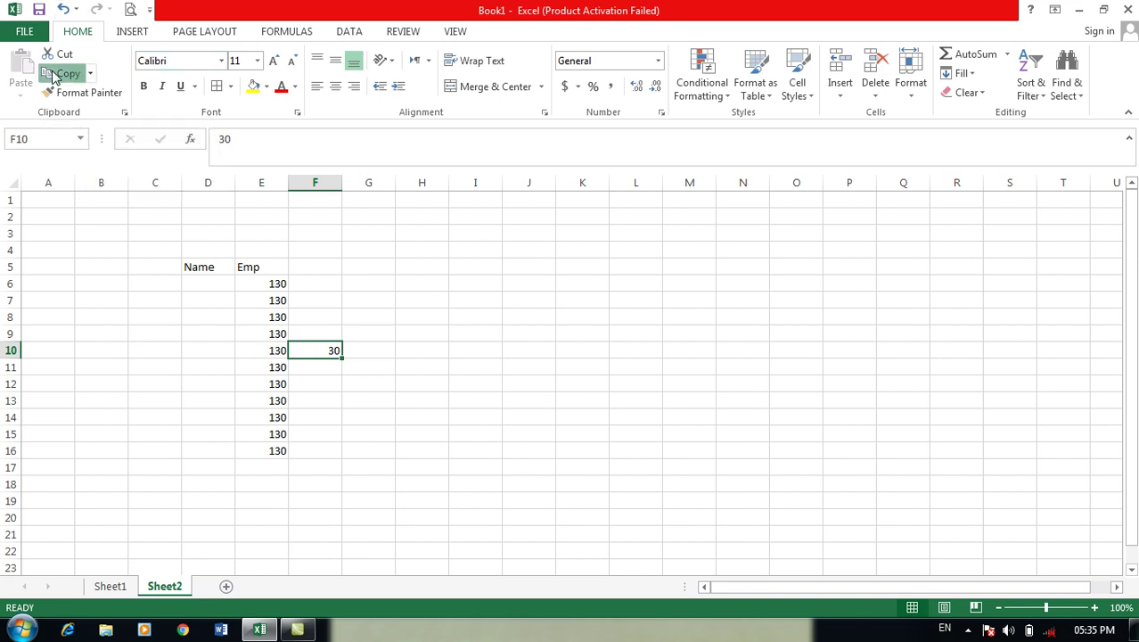
Paste Special with Multiply onto E6:E16, turning each 130 into 3900.
drag(278, 283, 275, 450)
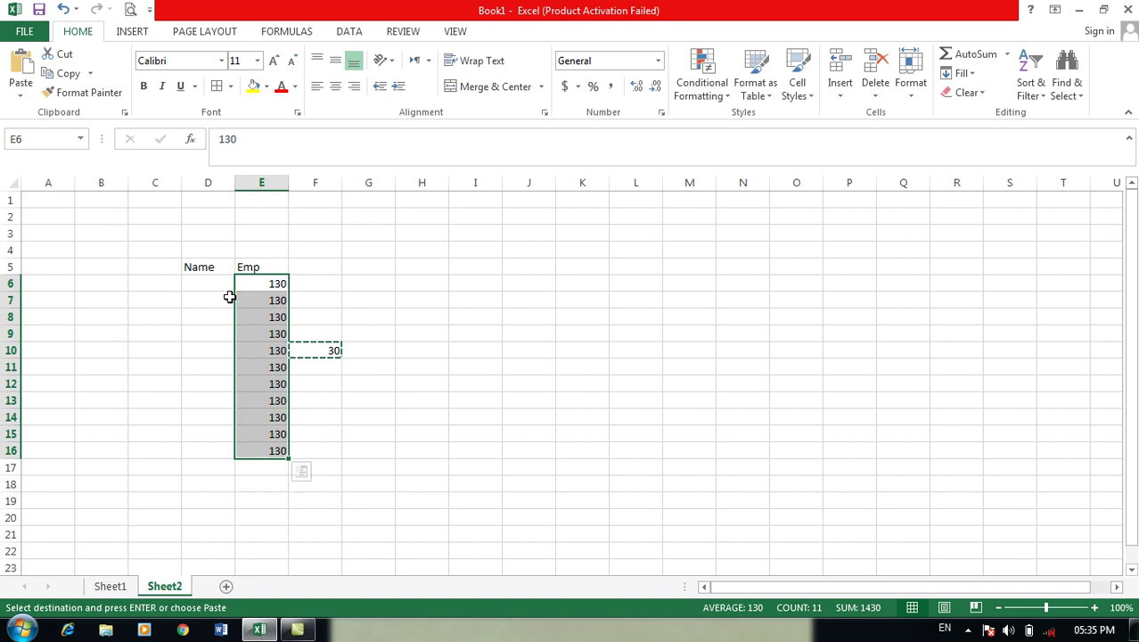
click(429, 333)
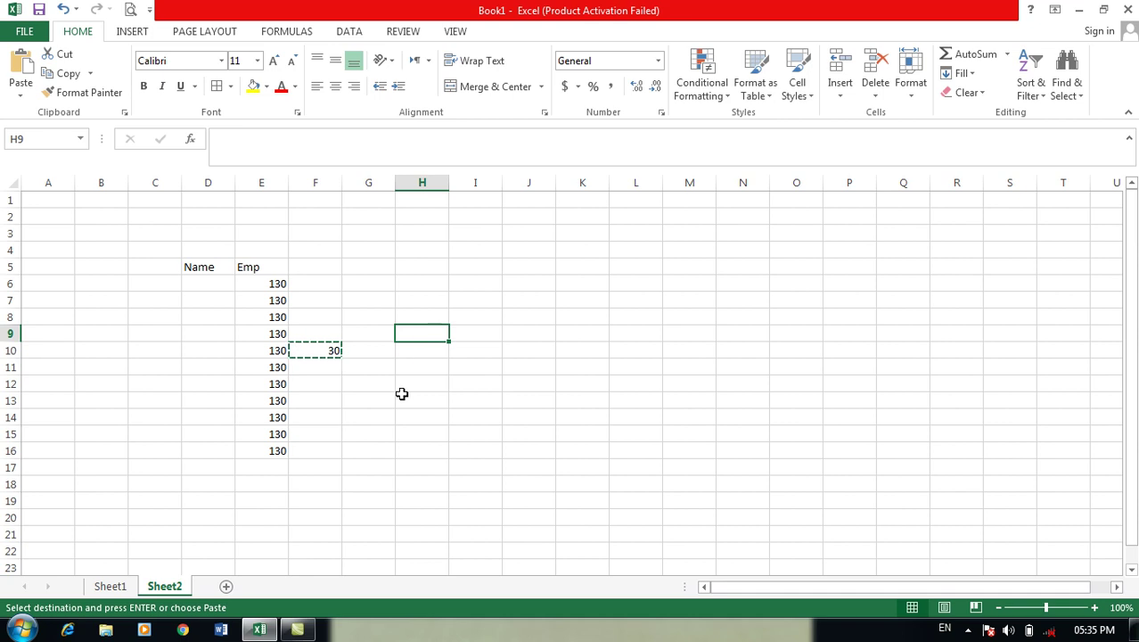
drag(259, 283, 267, 448)
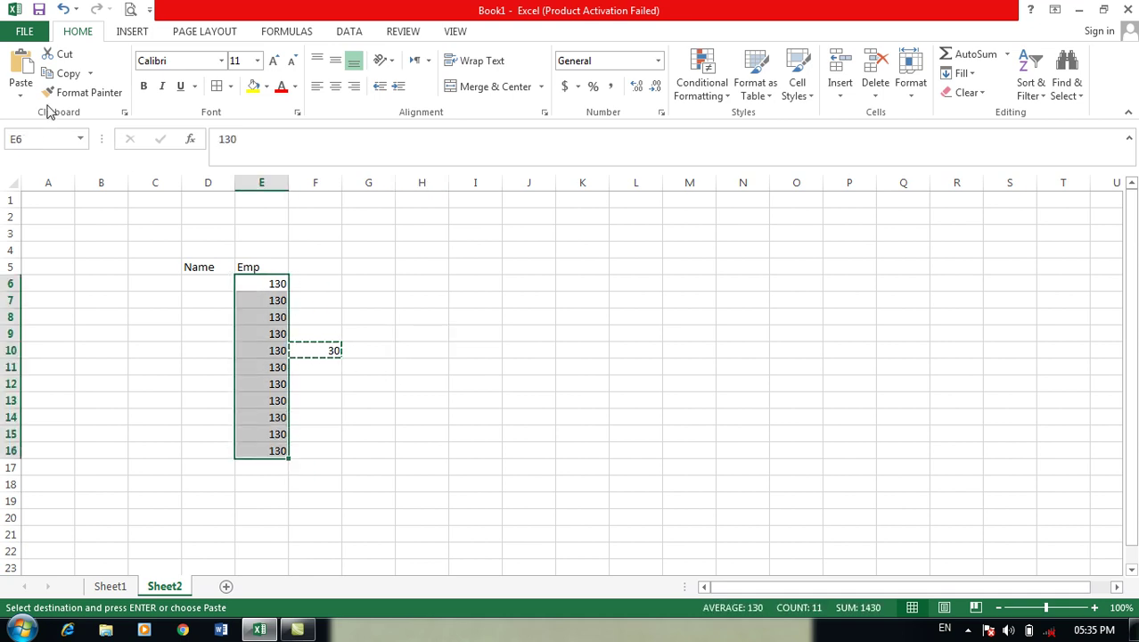
click(21, 97)
click(71, 273)
click(856, 317)
click(893, 405)
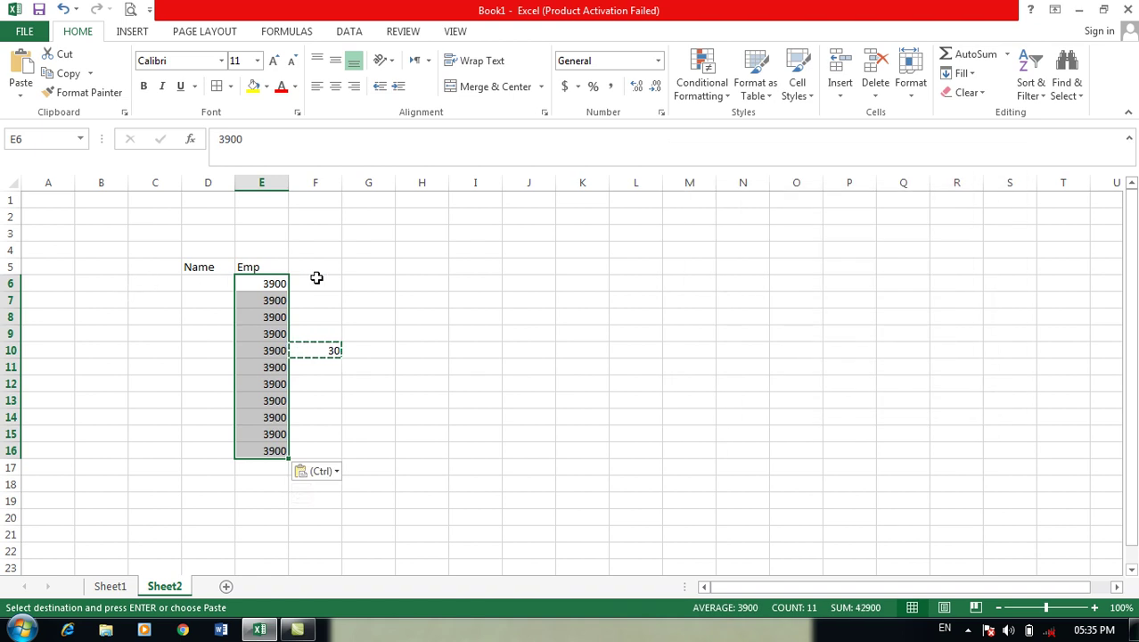
Copy the 30 from F10 and Paste Special it onto E6:E16 using the Divide operation.
click(642, 299)
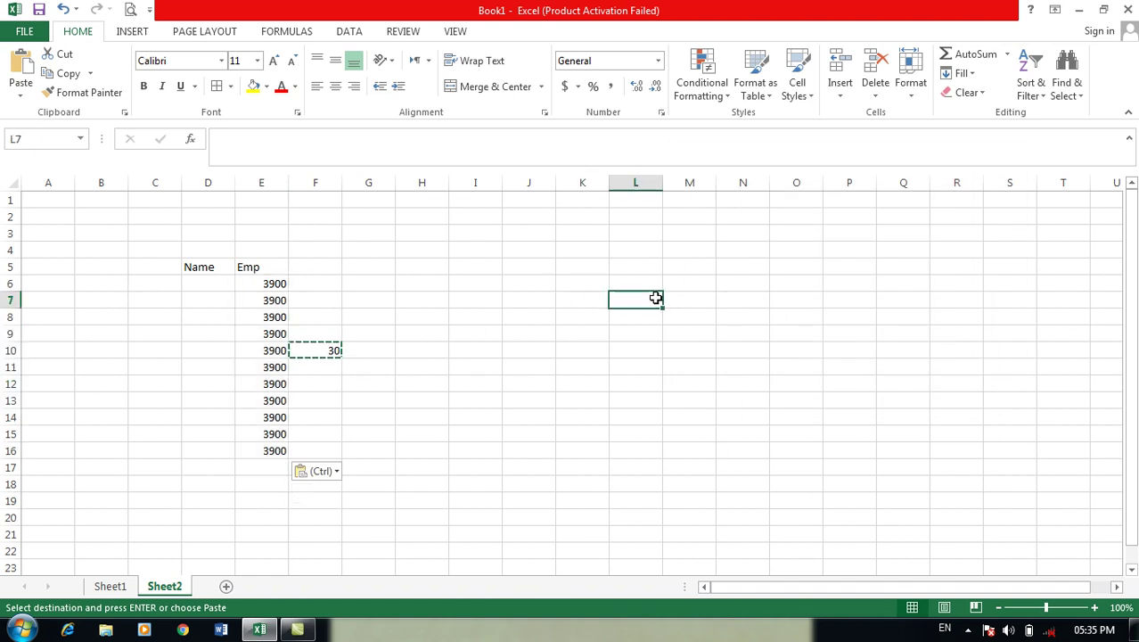
key(Escape)
click(691, 300)
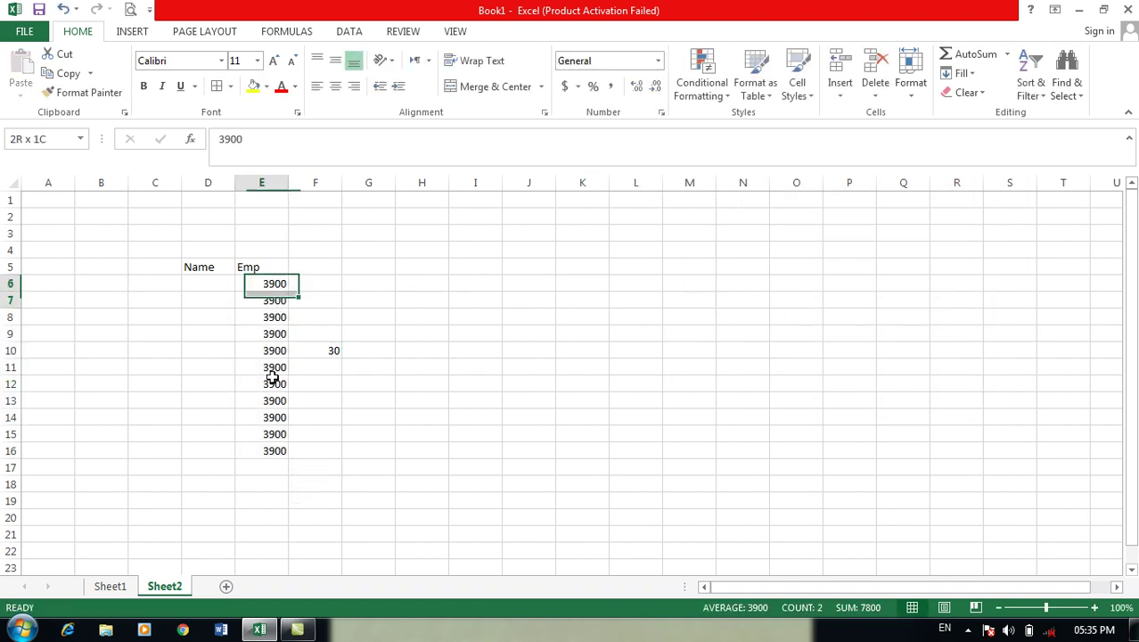
drag(272, 284, 271, 469)
click(272, 282)
click(322, 351)
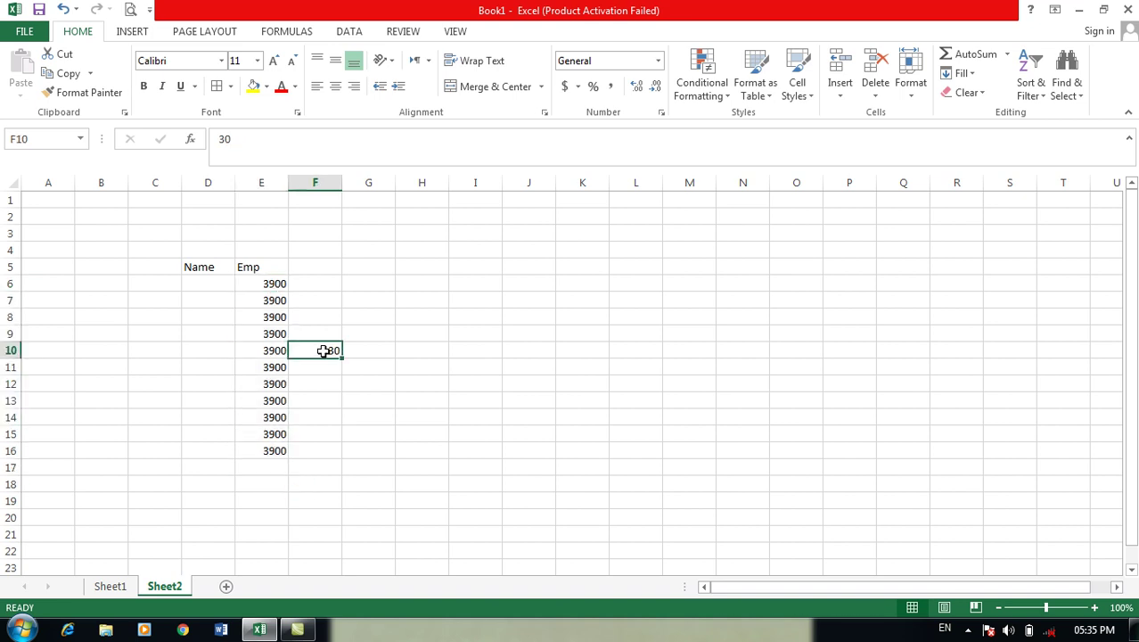
click(384, 345)
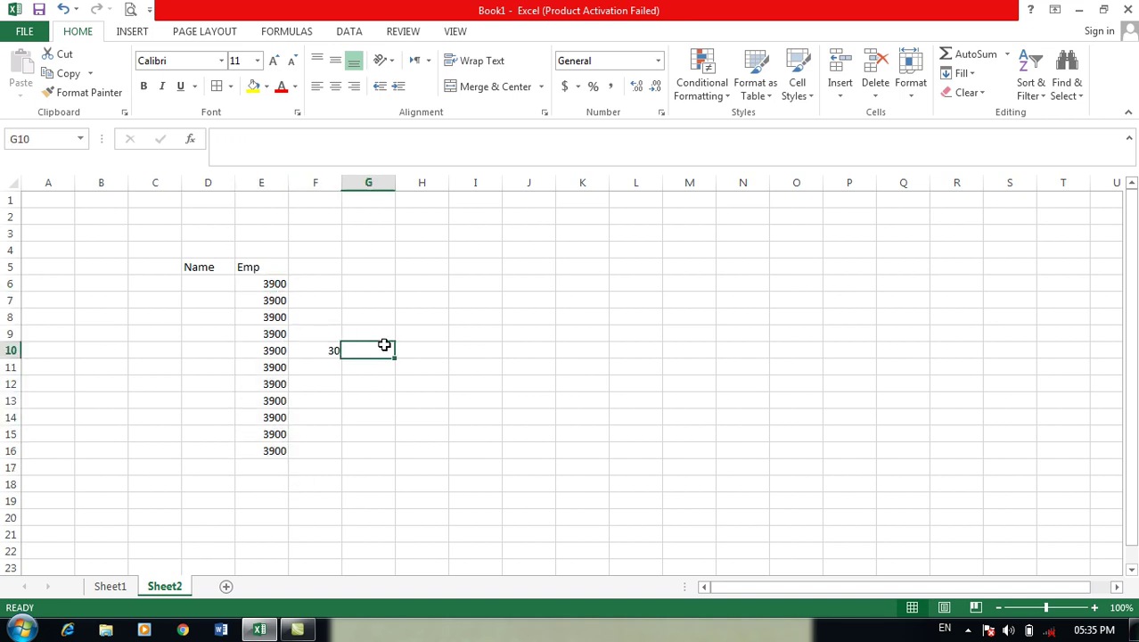
click(307, 347)
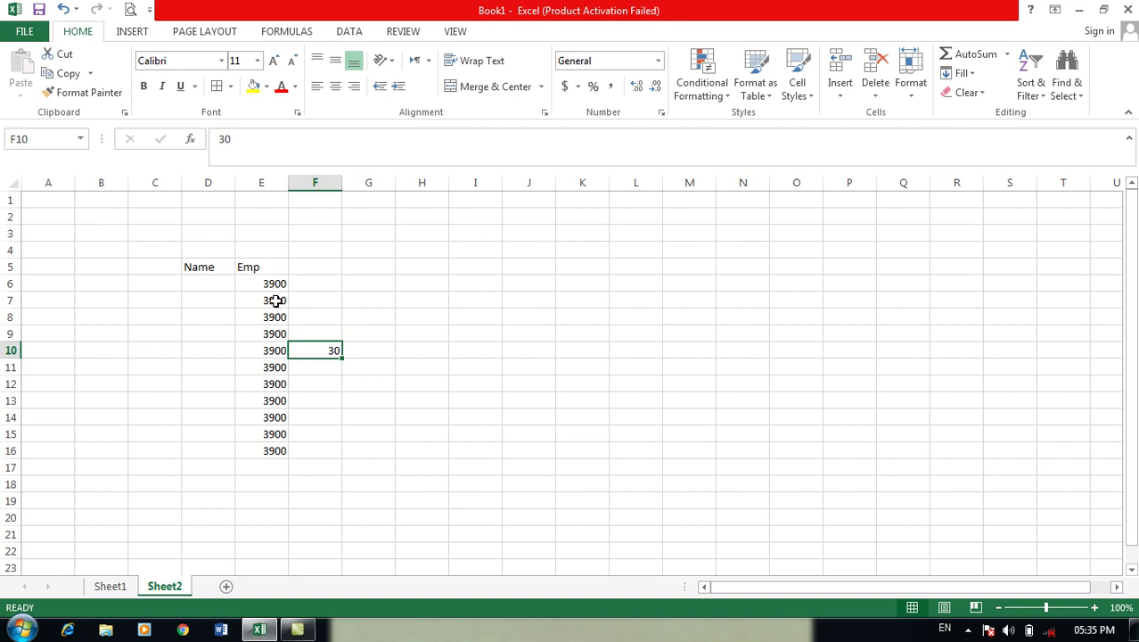
drag(268, 283, 272, 434)
click(336, 351)
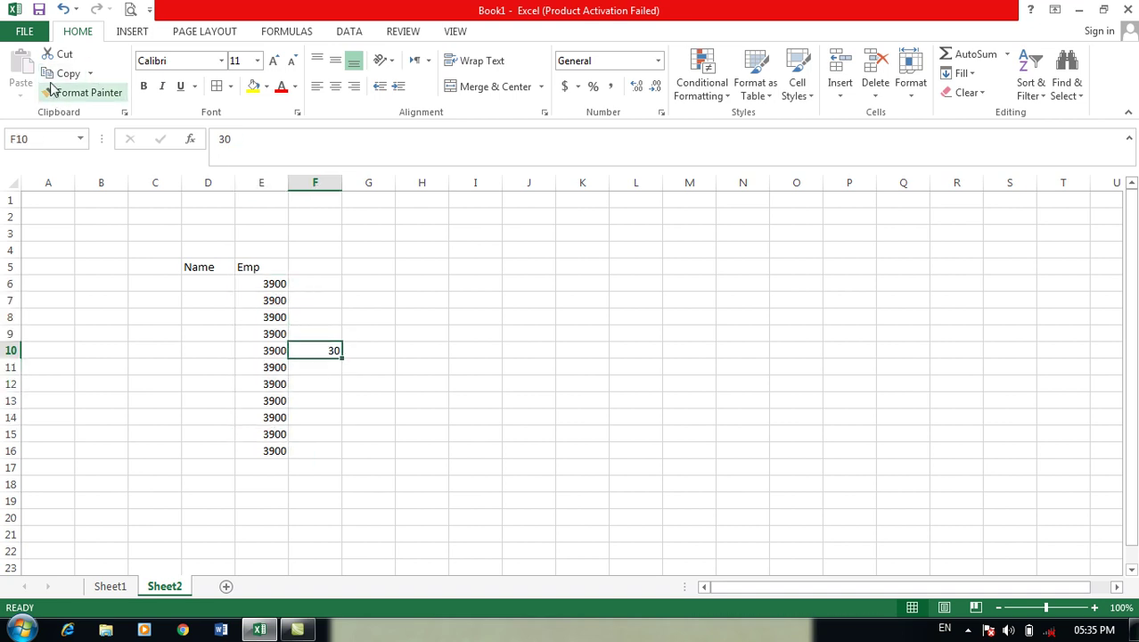
click(64, 73)
drag(261, 284, 268, 450)
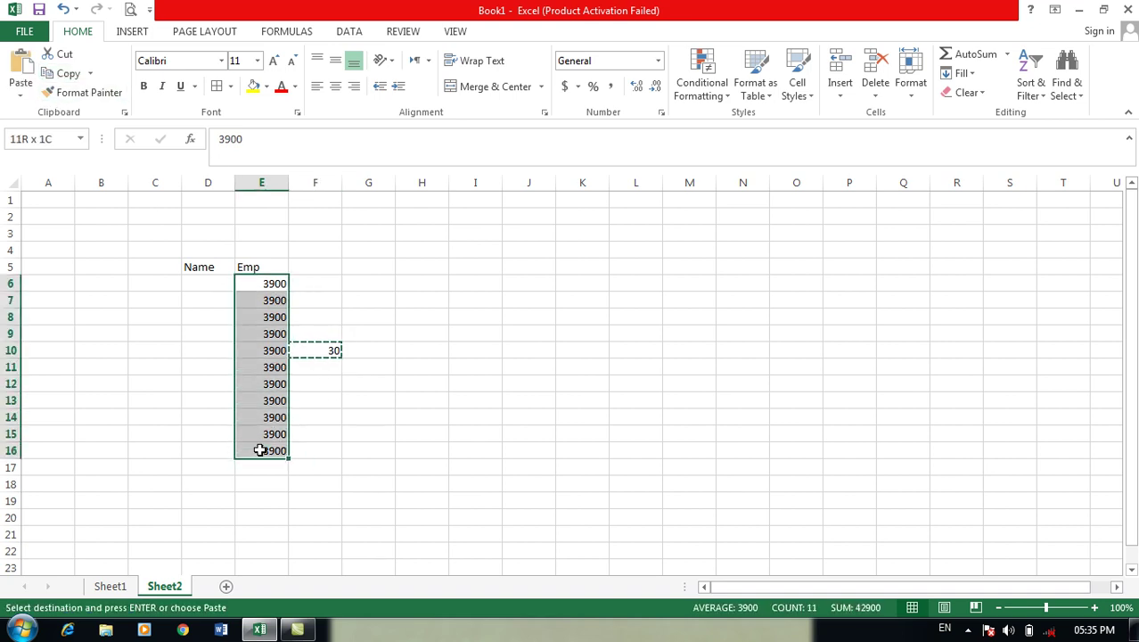
click(21, 96)
click(69, 272)
click(855, 333)
click(897, 407)
Redo the paste so every Emp value in E6:E16 is multiplied by 30, reading 3900.
click(733, 402)
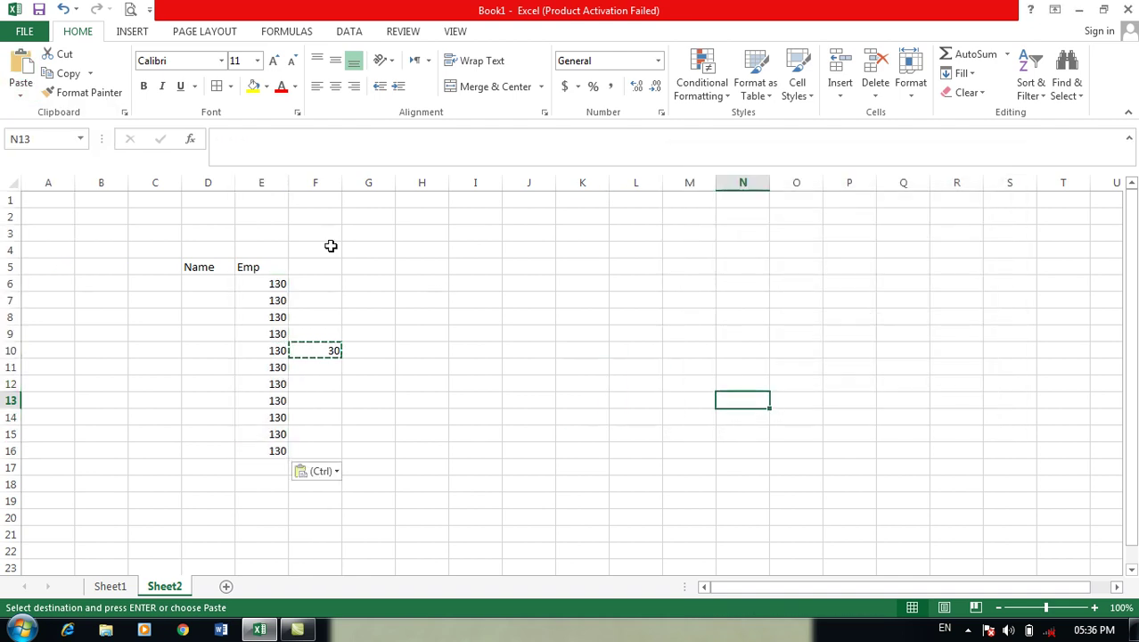
drag(261, 283, 313, 450)
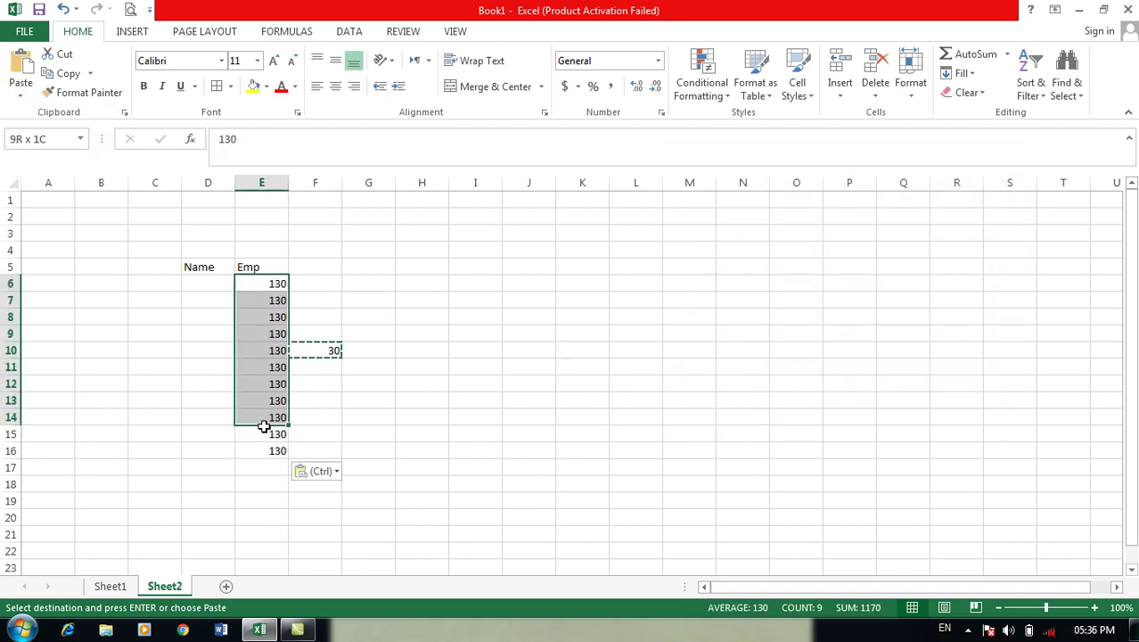
click(436, 403)
click(485, 399)
key(Escape)
click(492, 383)
click(486, 350)
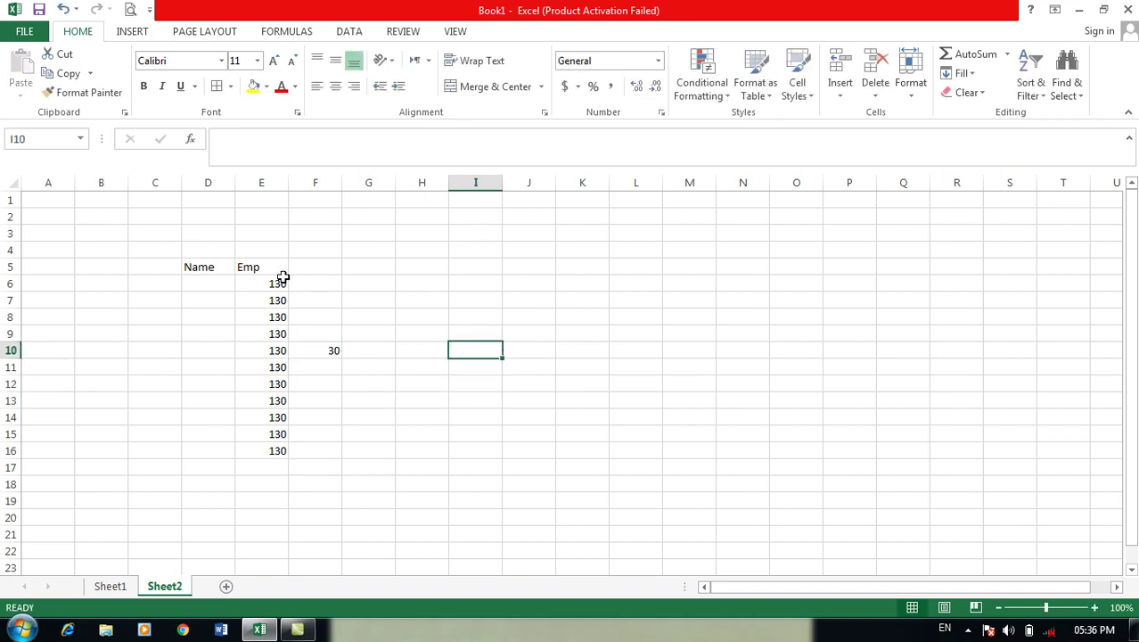
drag(283, 278, 277, 446)
click(417, 318)
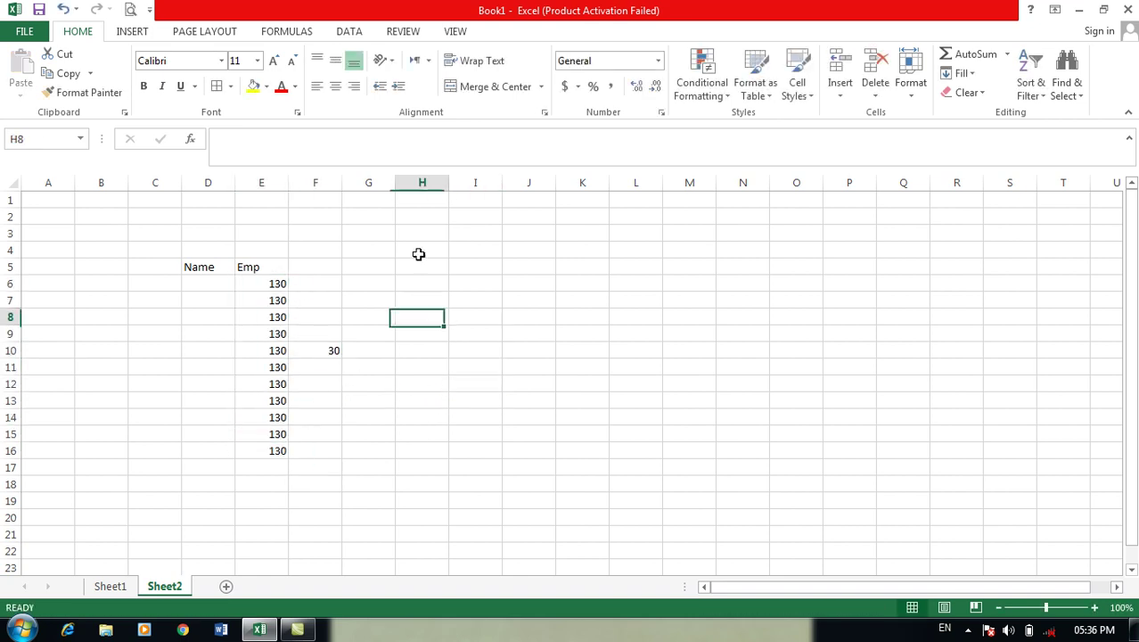
click(423, 417)
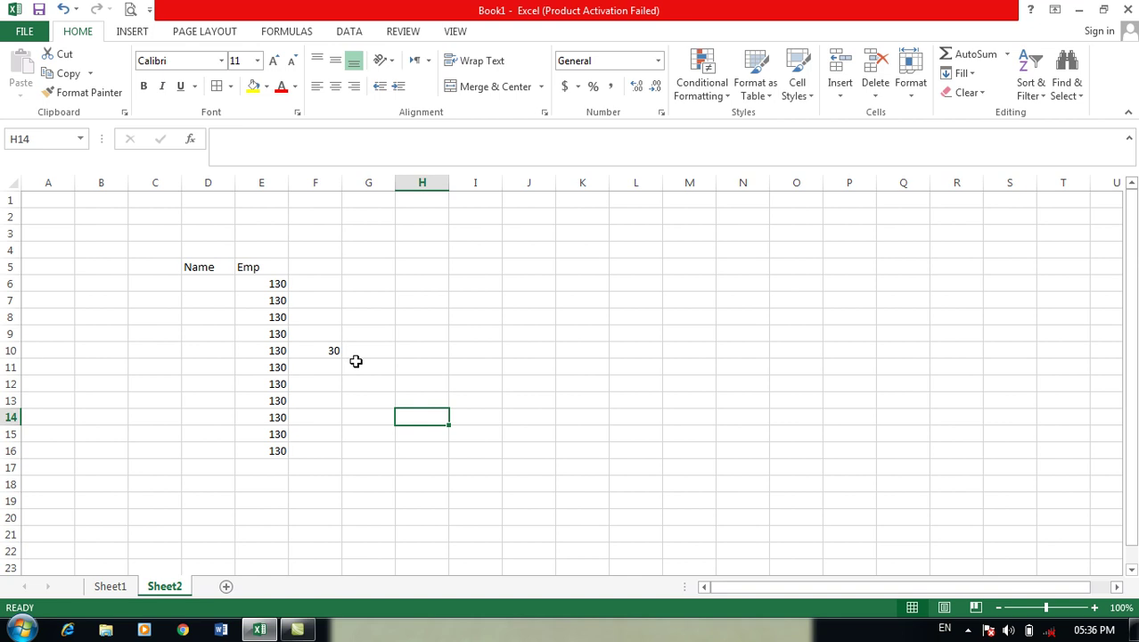
key(ctrl+y)
Cancel the copy marquee and delete the helper 30 from cell F10.
click(419, 334)
click(454, 336)
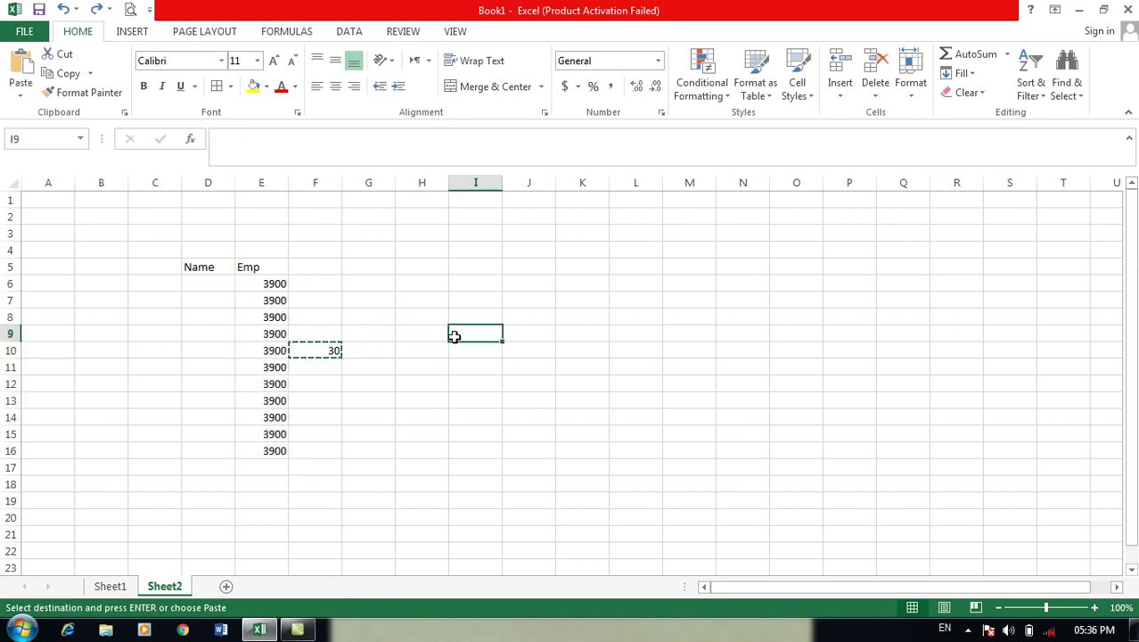
key(Escape)
click(330, 353)
key(Delete)
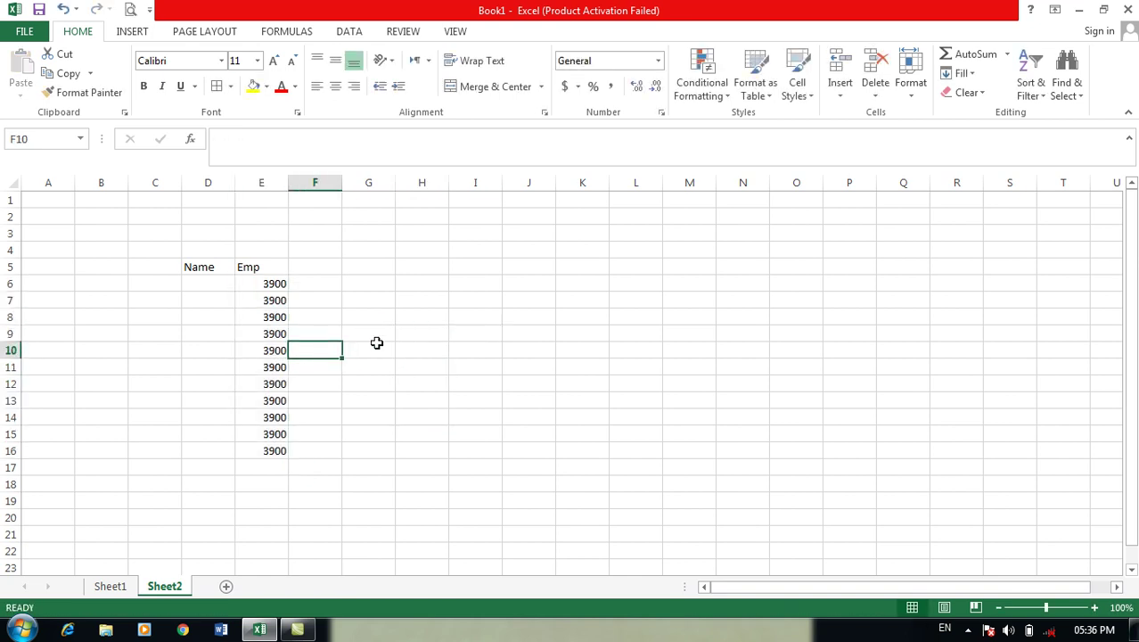
click(376, 343)
Enter the headers Name, Post and Salary in I8:K8.
click(451, 321)
text(Na)
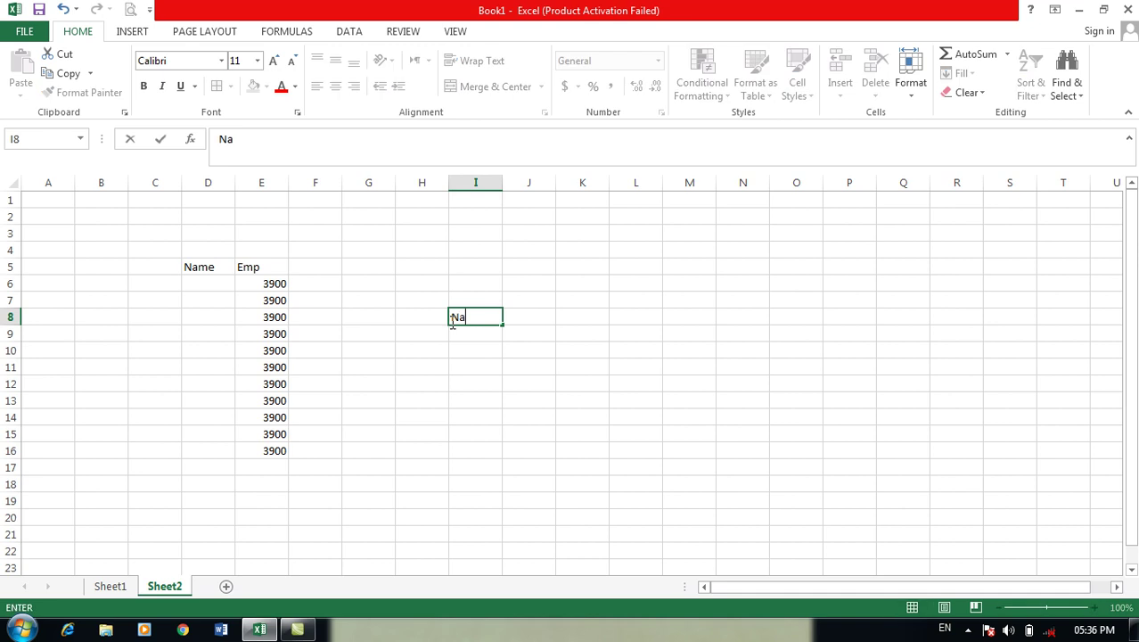
text(me)
key(Tab)
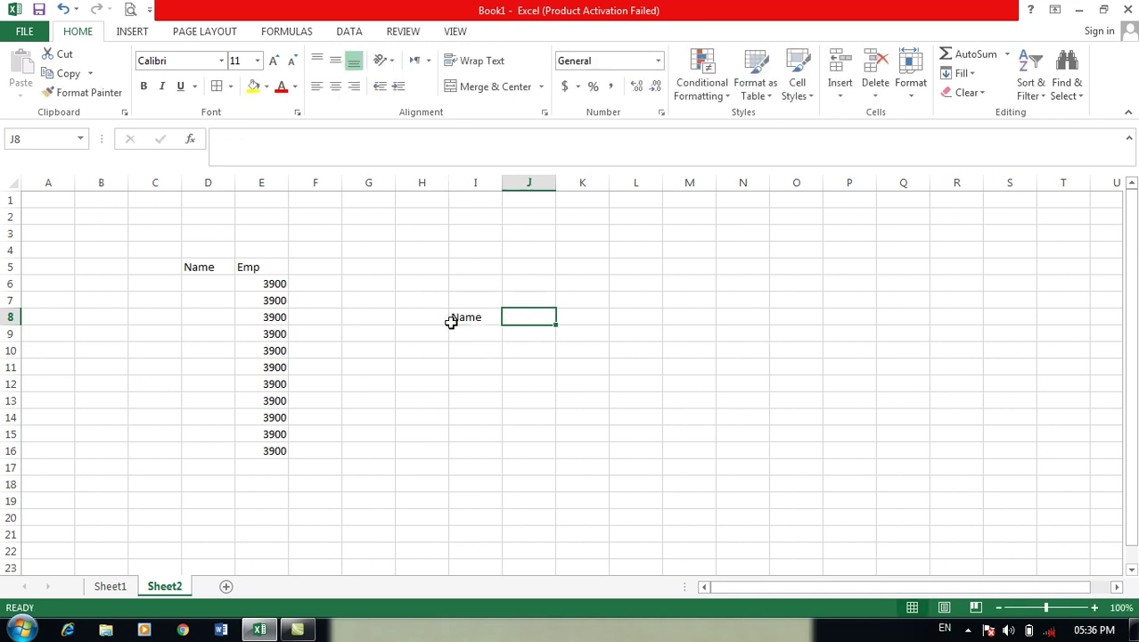
text(Post)
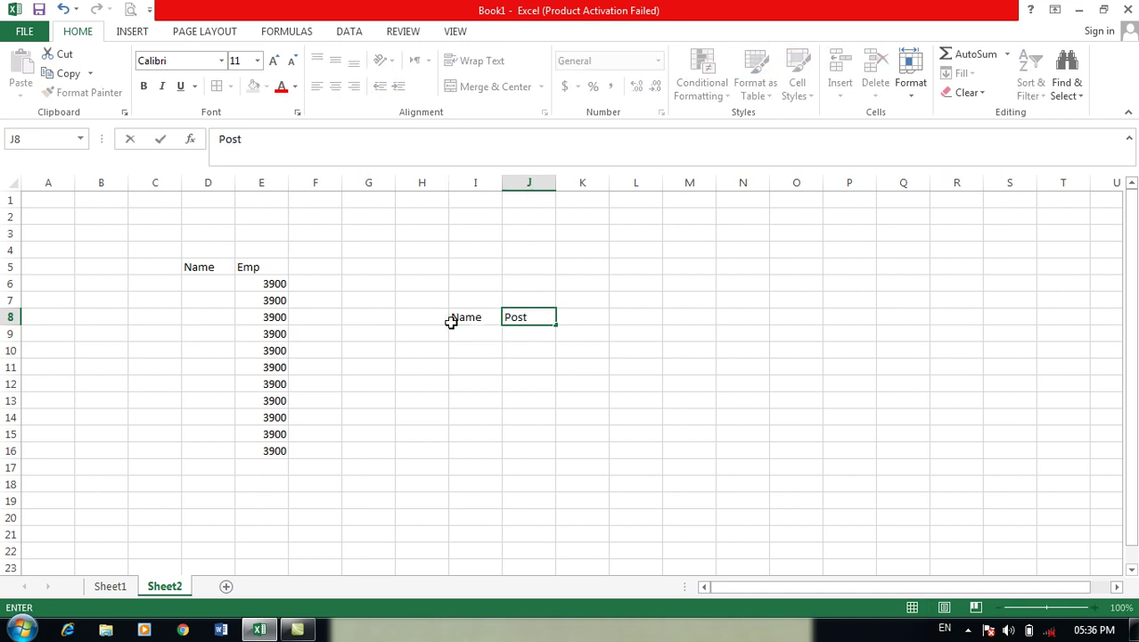
key(Tab)
text(Salary)
Enter the five employee names down I9:I13.
click(478, 334)
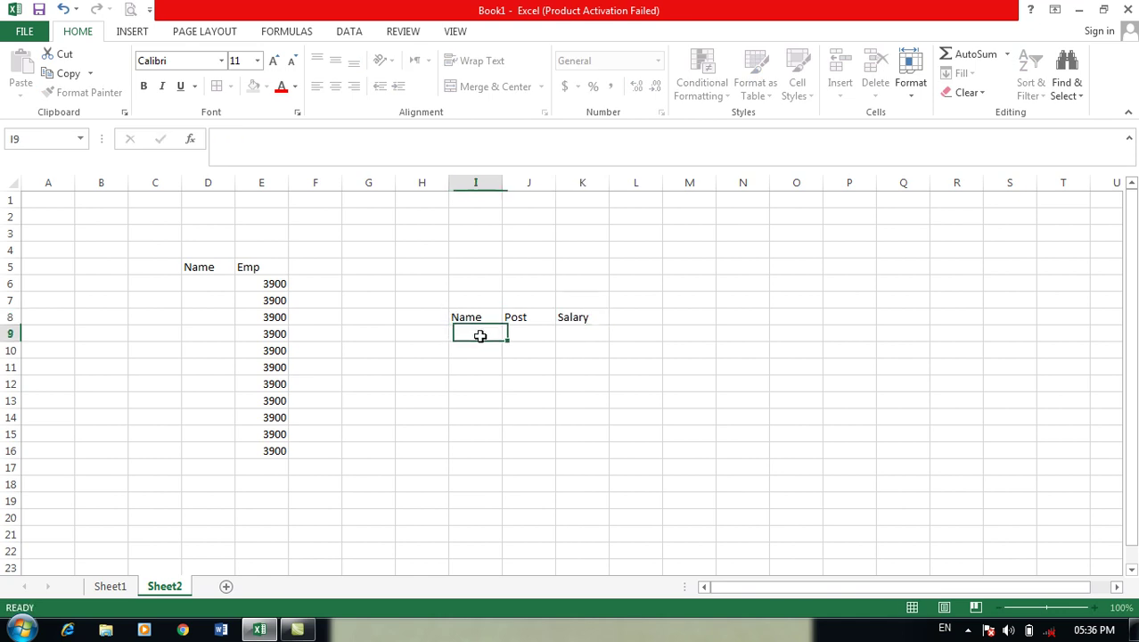
text(Ahme)
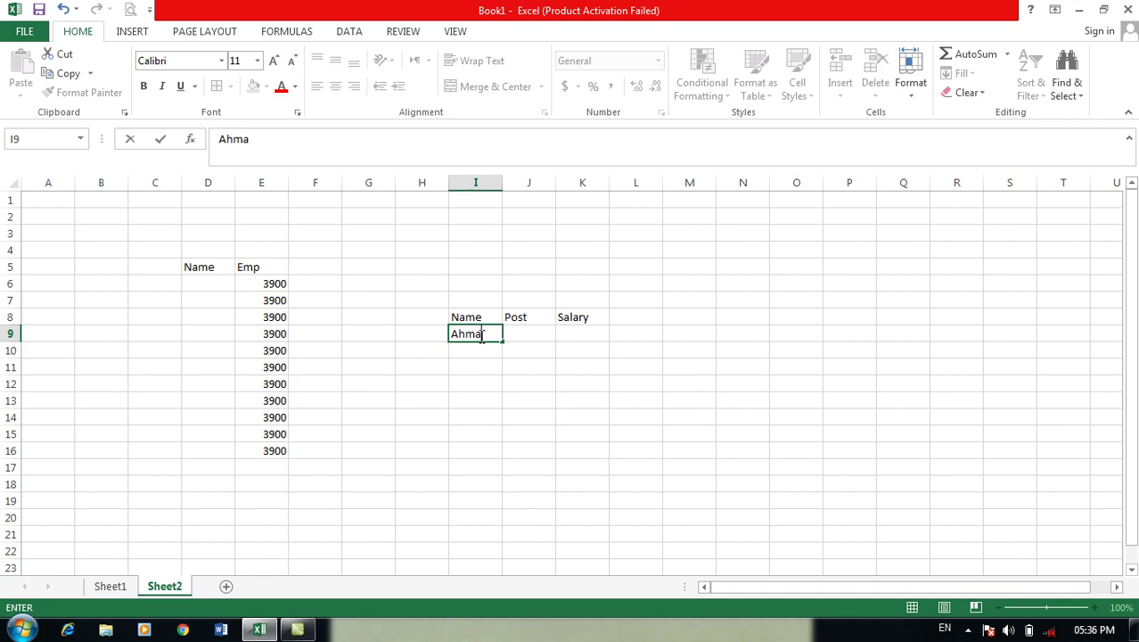
text(d)
key(Return)
text(Mahm)
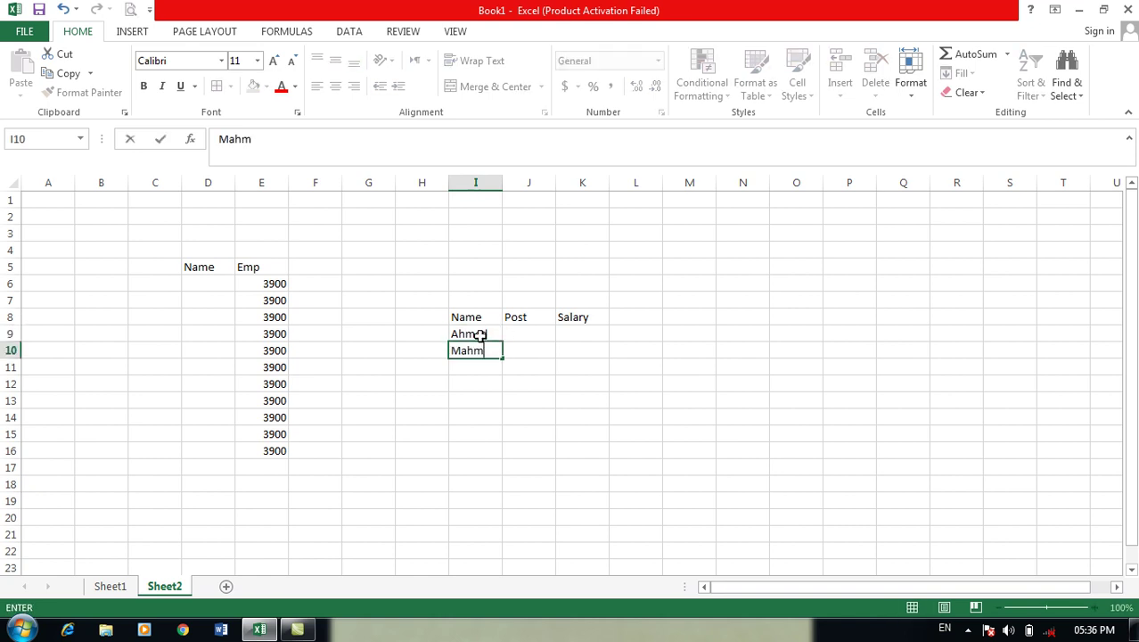
key(Return)
text(Asad)
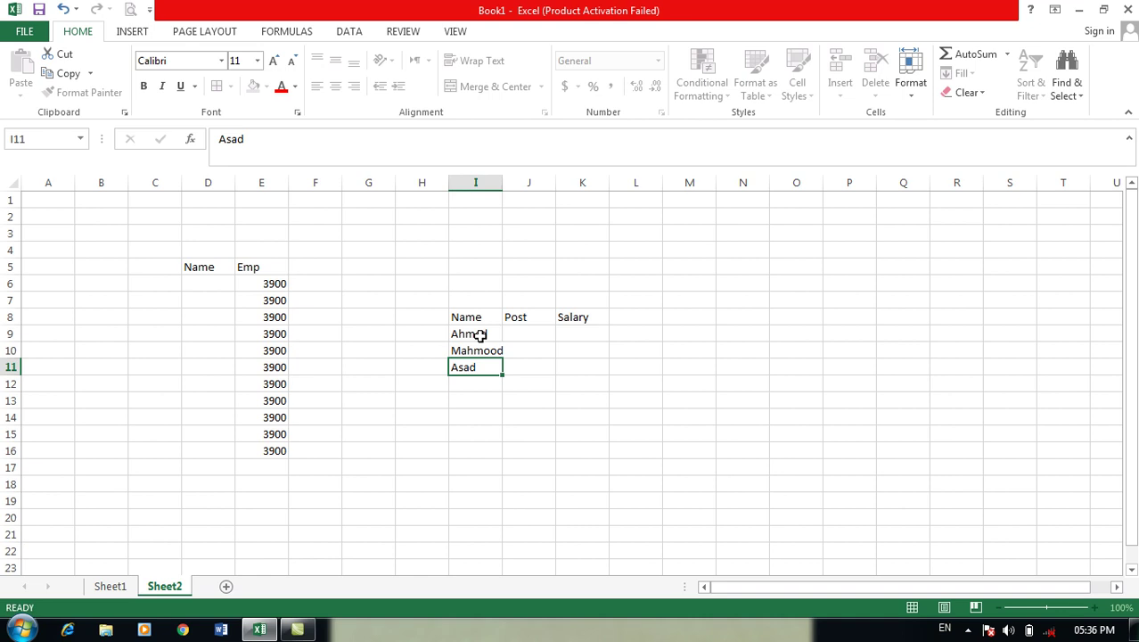
key(Return)
text(Abdu)
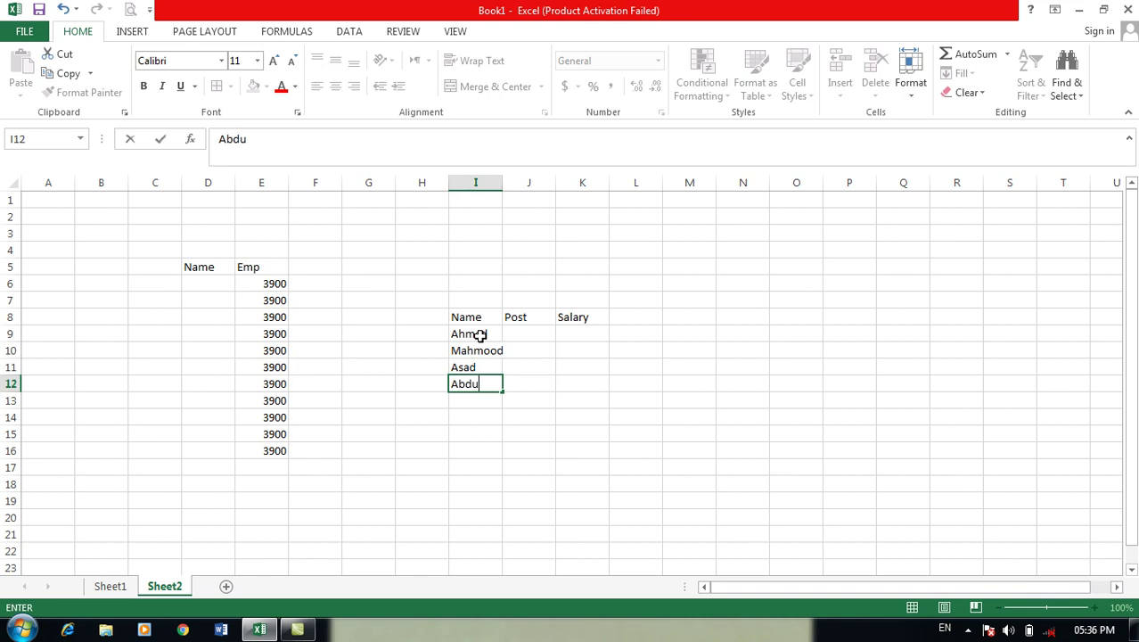
text(llah)
key(Return)
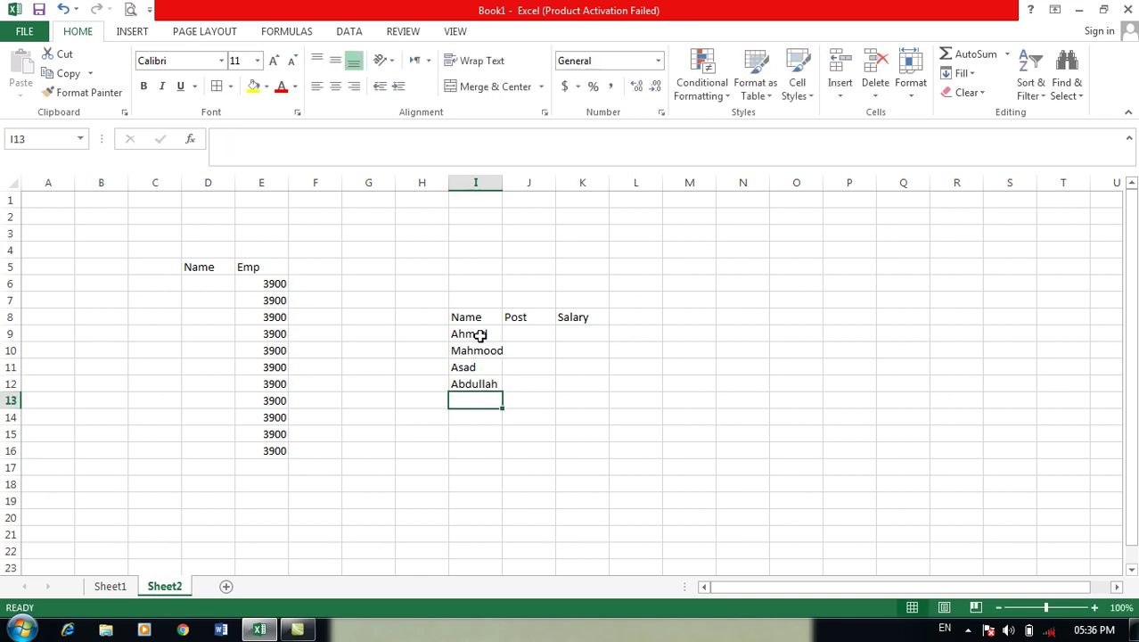
text(Hanif)
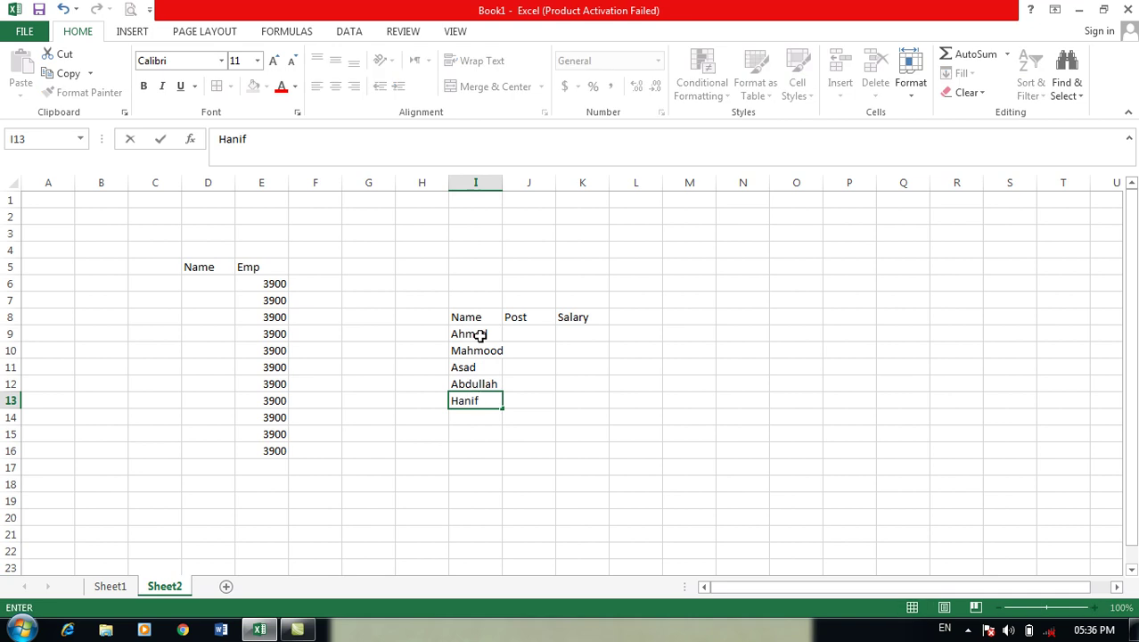
key(Return)
Fill the posts Doc, Eng, Doc, Eng, Doc into J9:J13, undoing an accidental overwrite of I9.
key(Right)
key(Up)
key(Up)
key(Up)
key(Up)
key(Up)
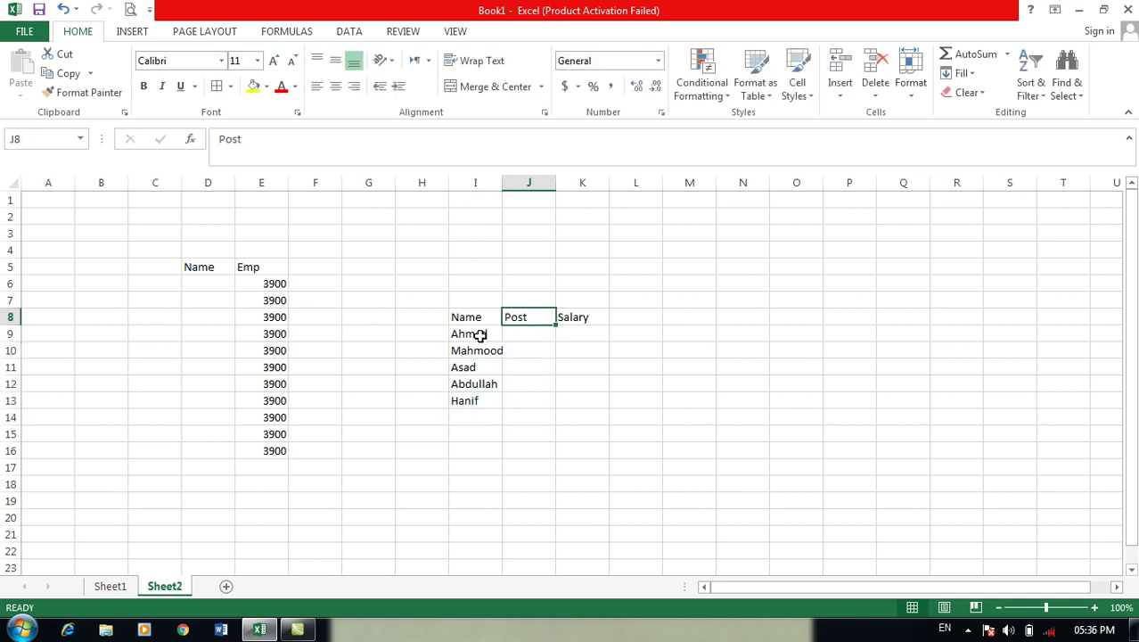
key(Down)
text(Doc)
key(Return)
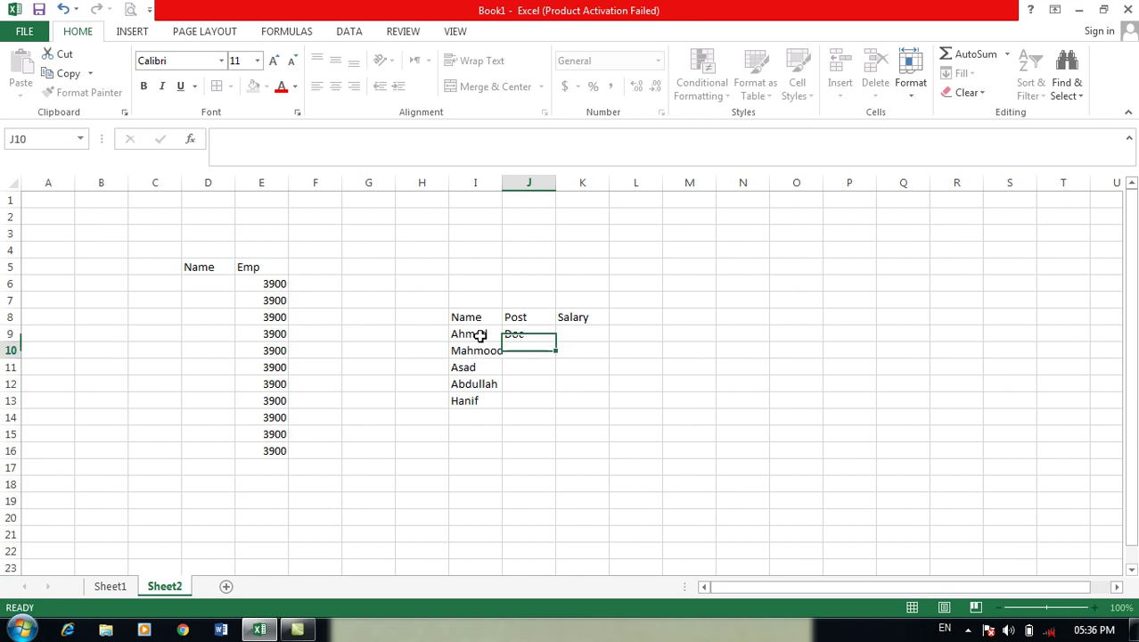
text(E)
click(481, 335)
text(ng)
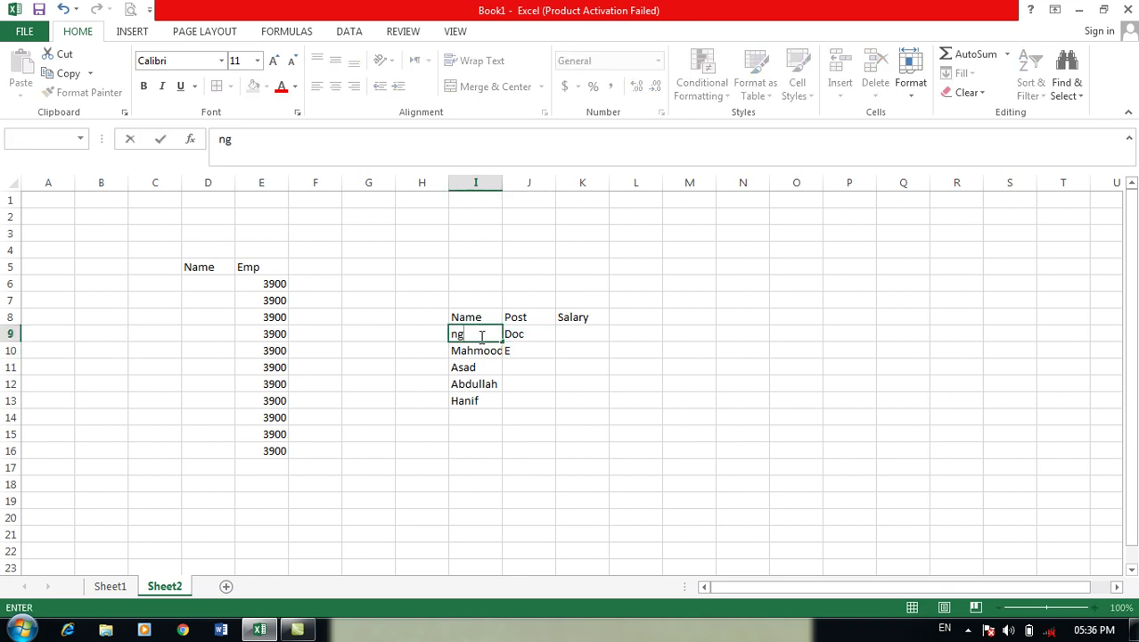
key(BackSpace)
key(BackSpace)
key(BackSpace)
text(n)
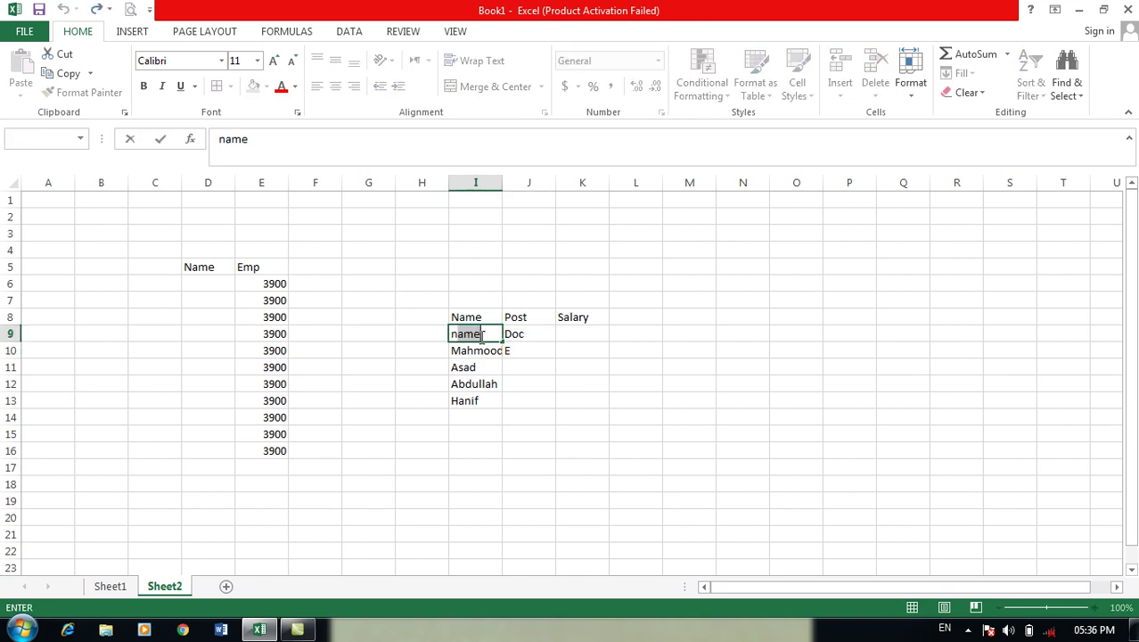
key(Return)
key(ctrl+z)
key(ctrl+z)
shift+click(480, 336)
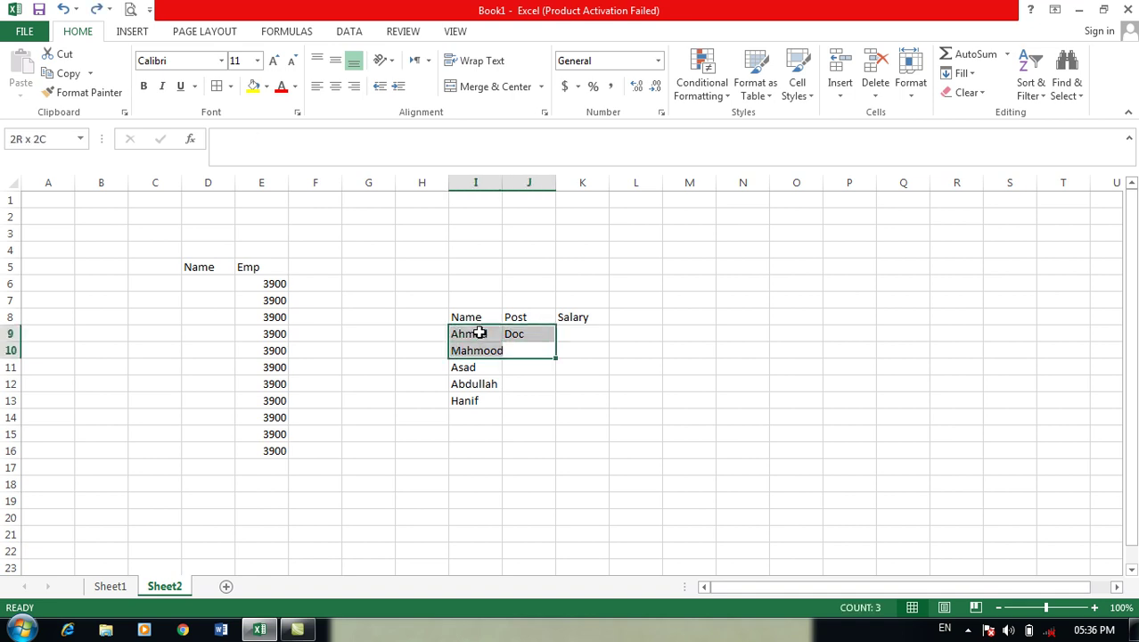
text(ng)
click(525, 398)
click(519, 354)
text(Eng)
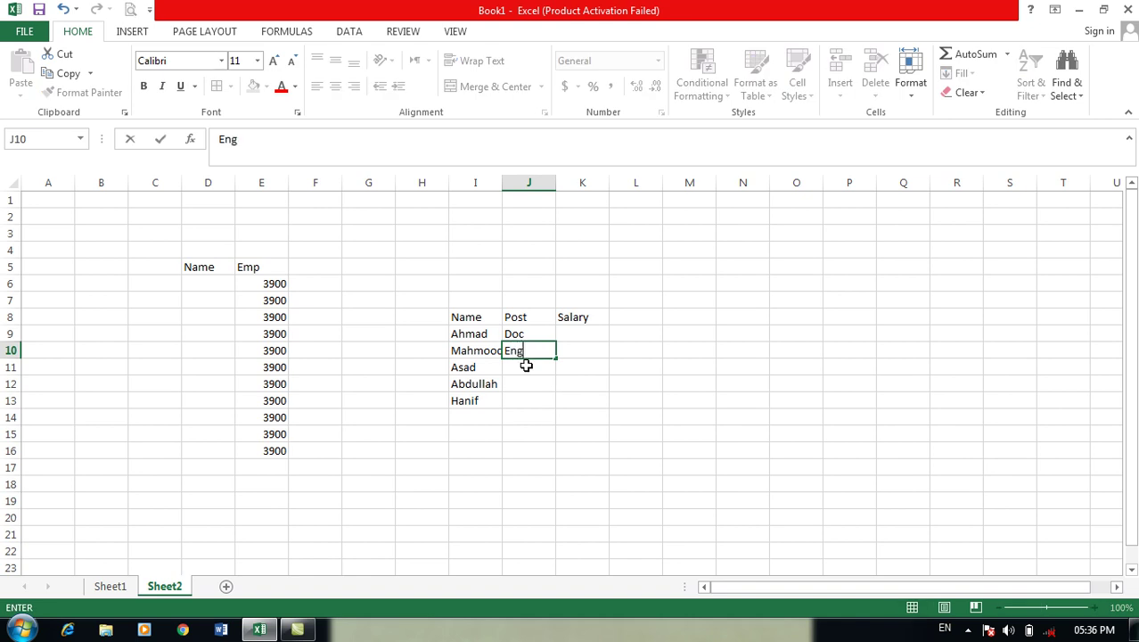
double_click(528, 367)
text(D)
key(Return)
text(E)
key(Return)
text(D)
key(Return)
Fill 1000 down K9:K13, then delete K9, K11 and K13 so only K10 and K12 keep 1000.
key(Right)
key(Up)
key(Up)
key(Up)
key(Up)
key(Up)
text(100)
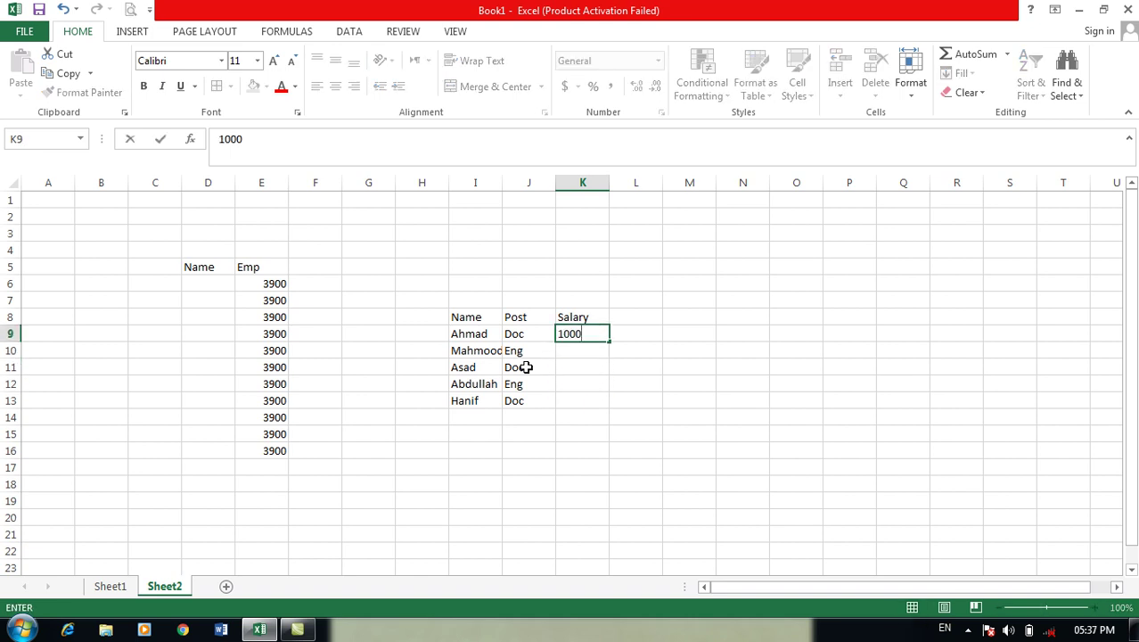
key(Return)
click(600, 330)
drag(609, 341, 597, 410)
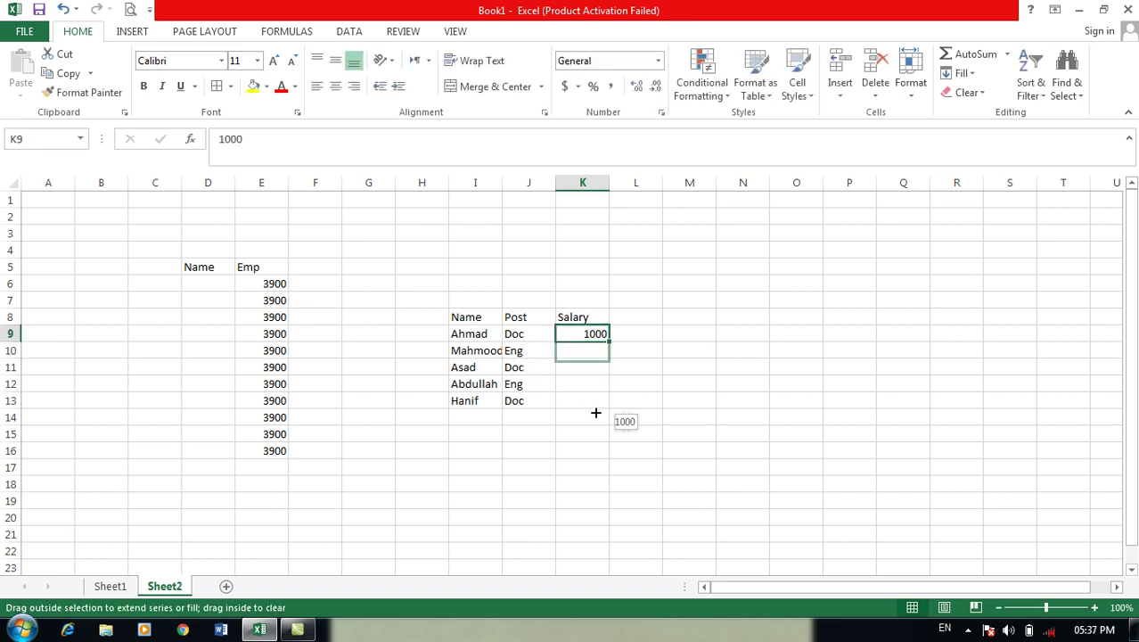
click(653, 387)
click(600, 372)
key(Delete)
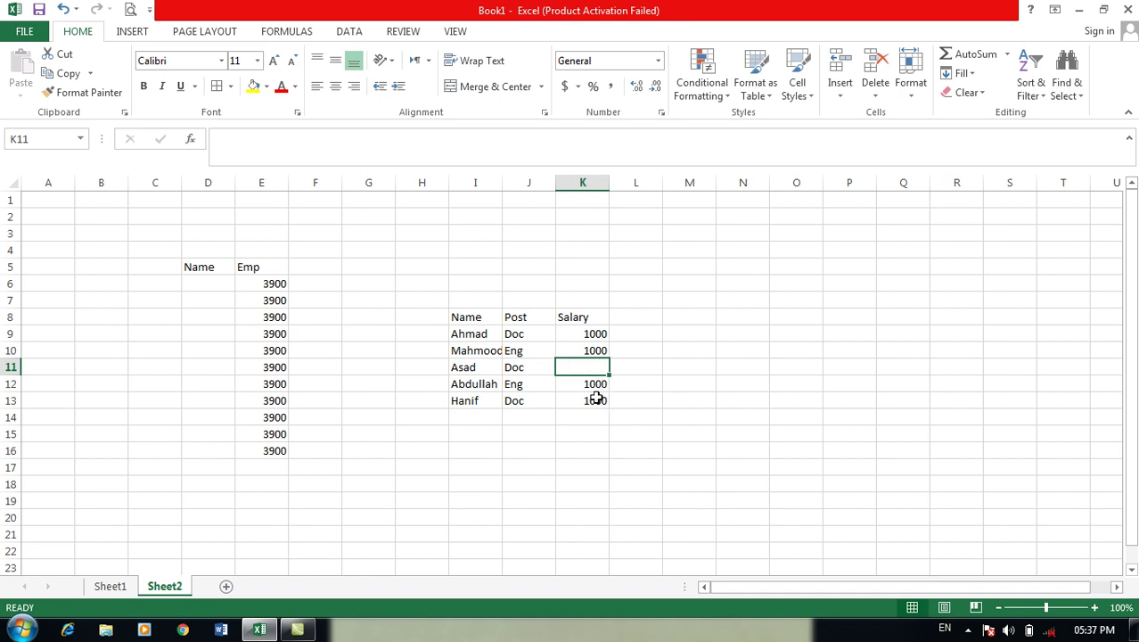
click(595, 400)
key(Delete)
click(641, 387)
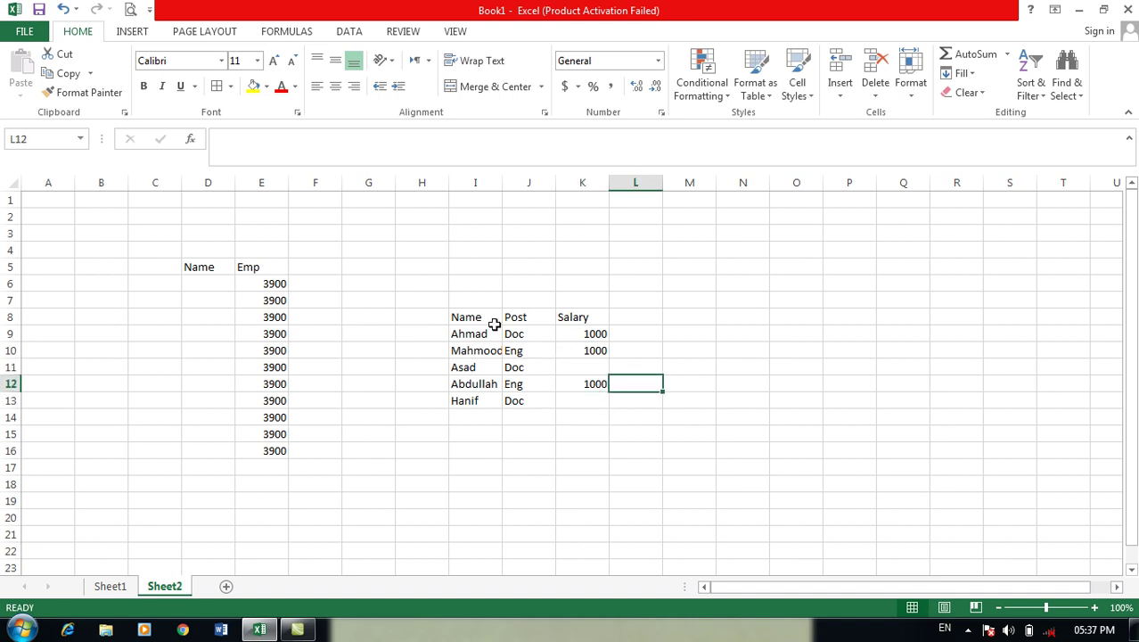
click(591, 333)
key(Delete)
click(650, 348)
Border all cells of I8:K13, fill the data rows yellow and the header row green.
drag(471, 316, 588, 401)
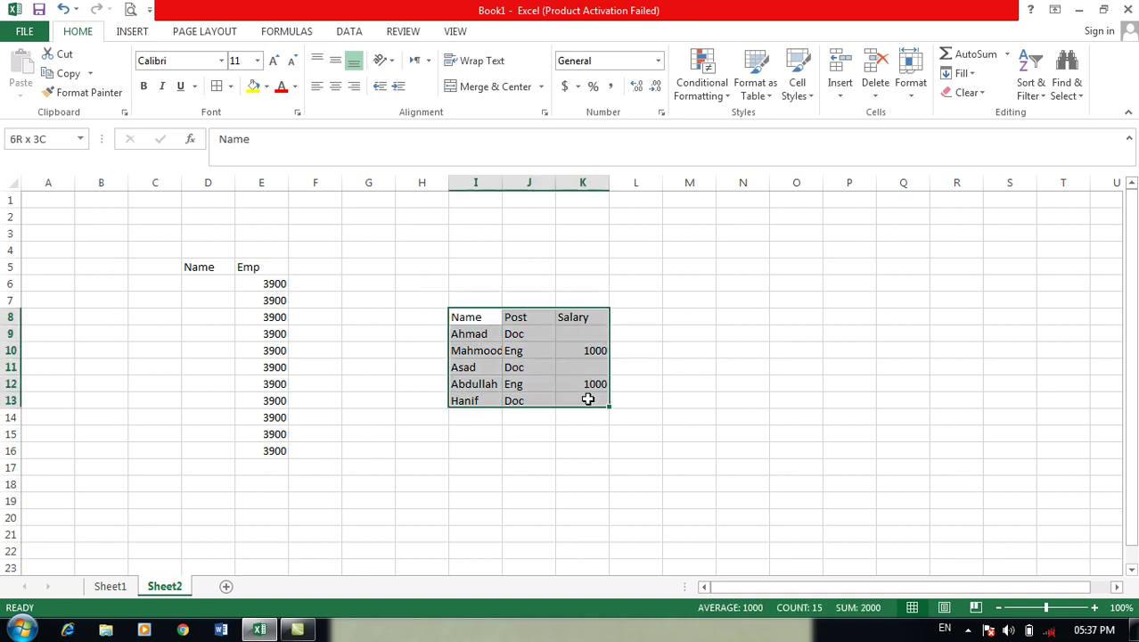
click(217, 86)
mouse_move(468, 334)
mouse_down()
mouse_move(566, 411)
mouse_move(571, 400)
mouse_up()
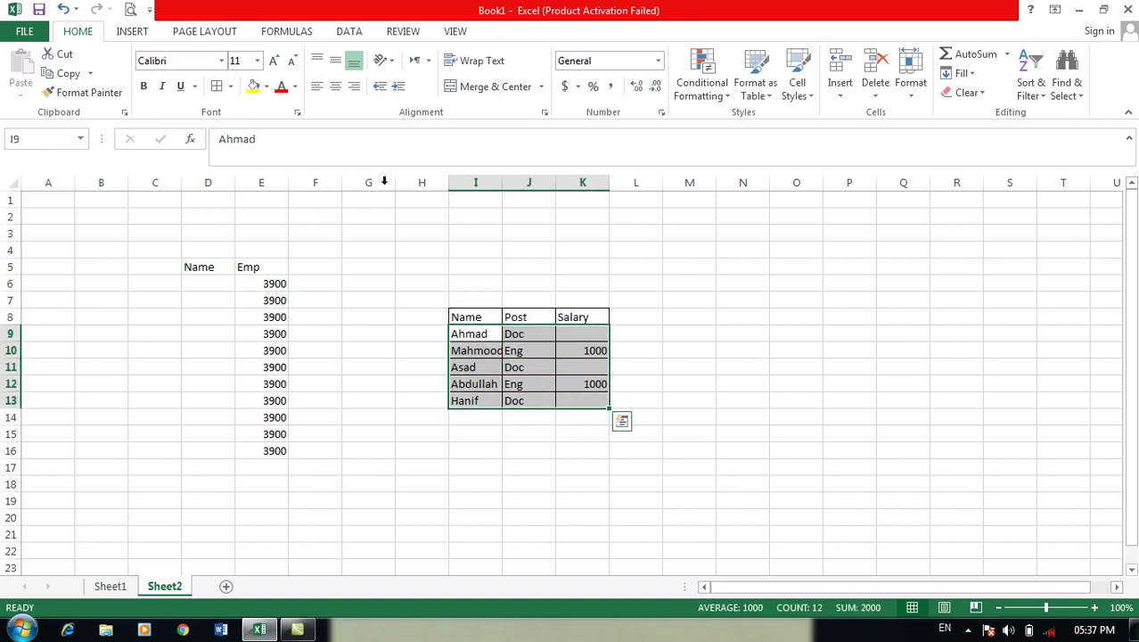
click(253, 86)
drag(468, 317, 575, 323)
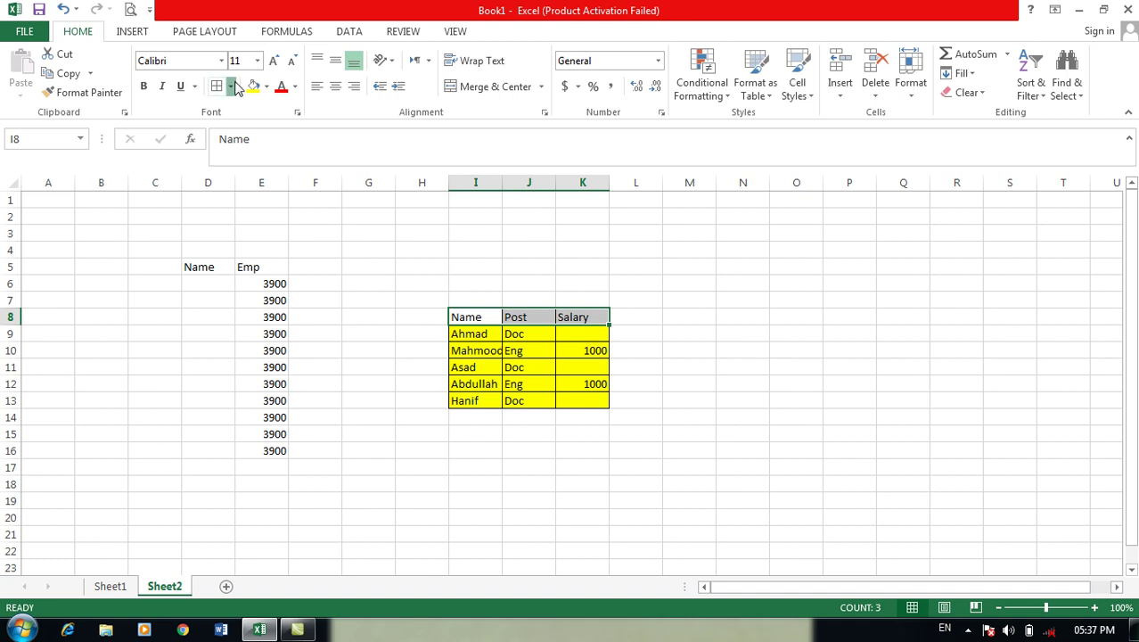
click(266, 86)
click(322, 217)
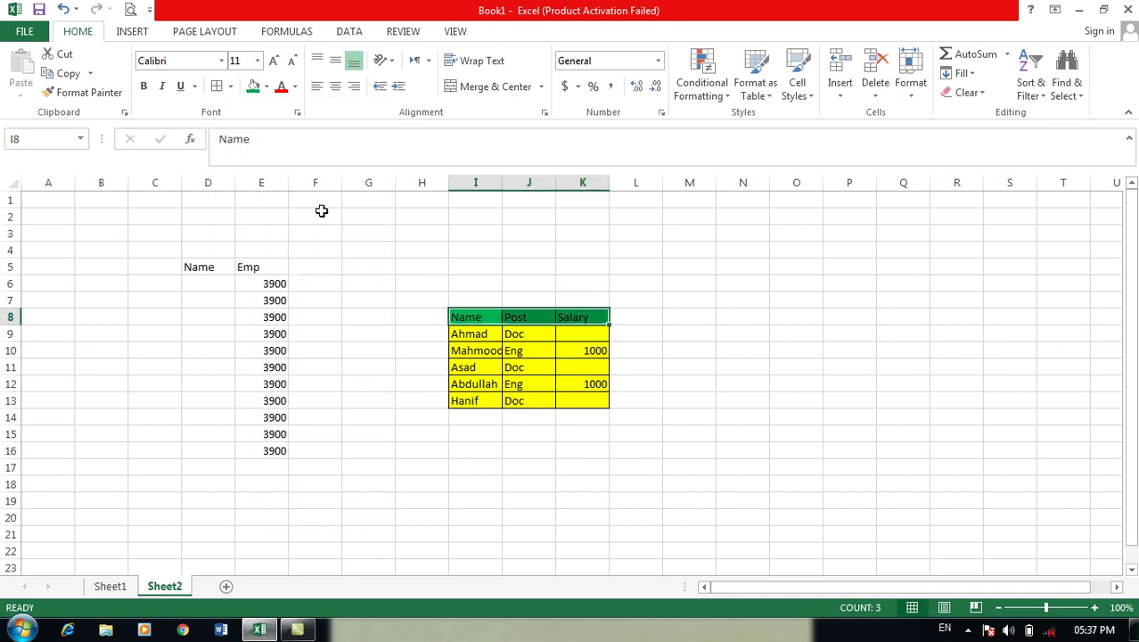
click(564, 332)
Select the whole table I8:K13 and copy it.
drag(475, 319, 579, 396)
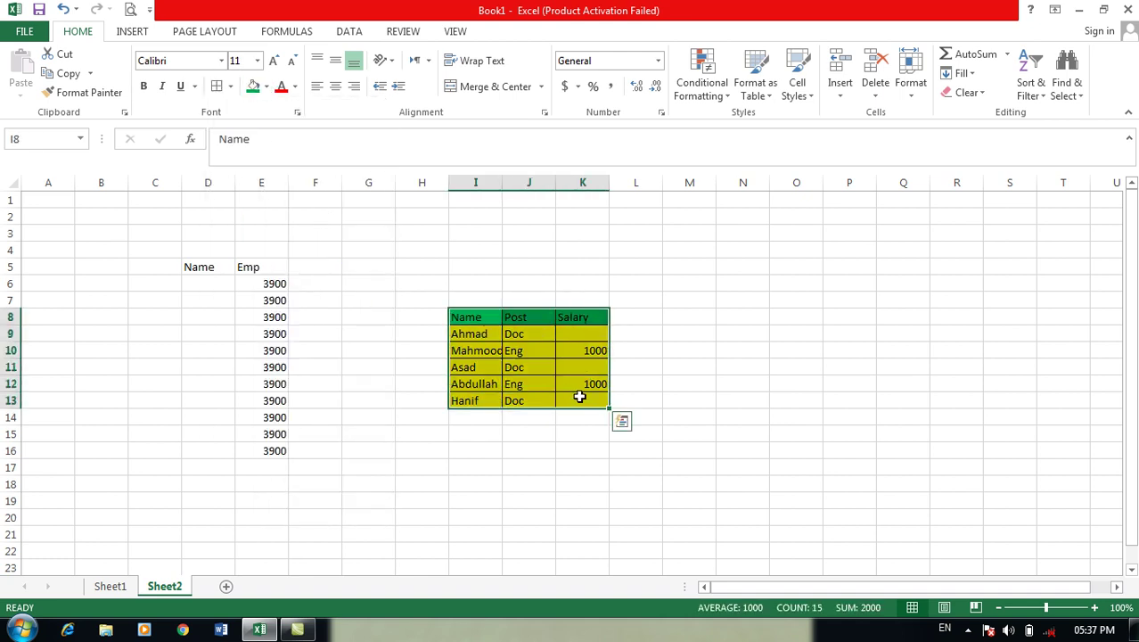
click(503, 333)
drag(579, 333, 584, 401)
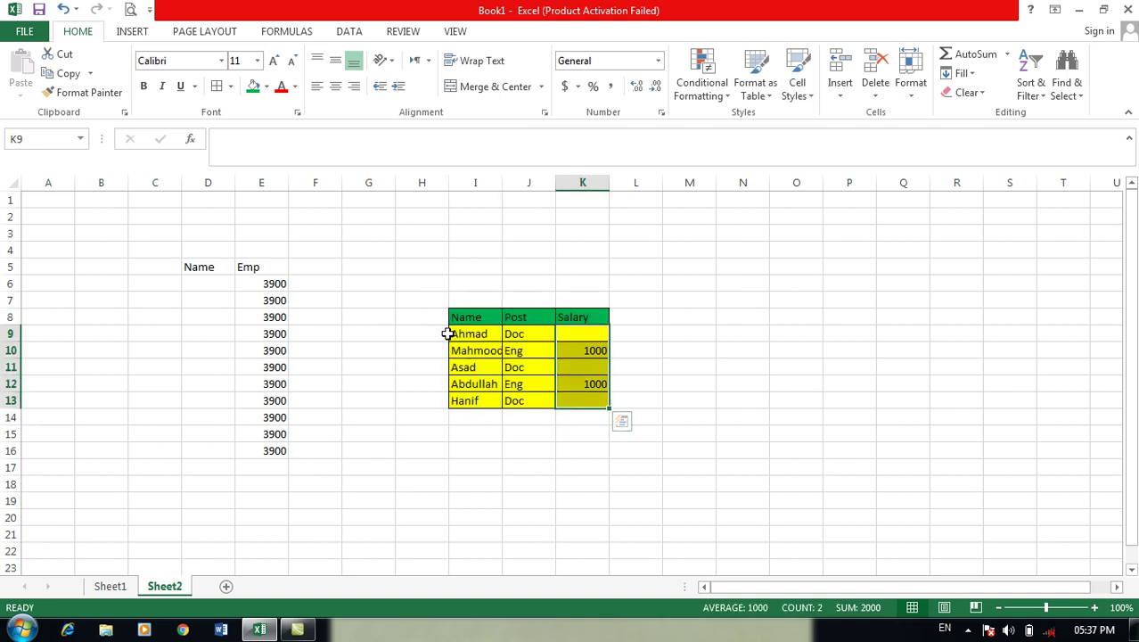
drag(447, 334, 559, 402)
mouse_move(582, 335)
mouse_down()
mouse_move(585, 418)
mouse_move(582, 400)
mouse_up()
drag(583, 321, 588, 405)
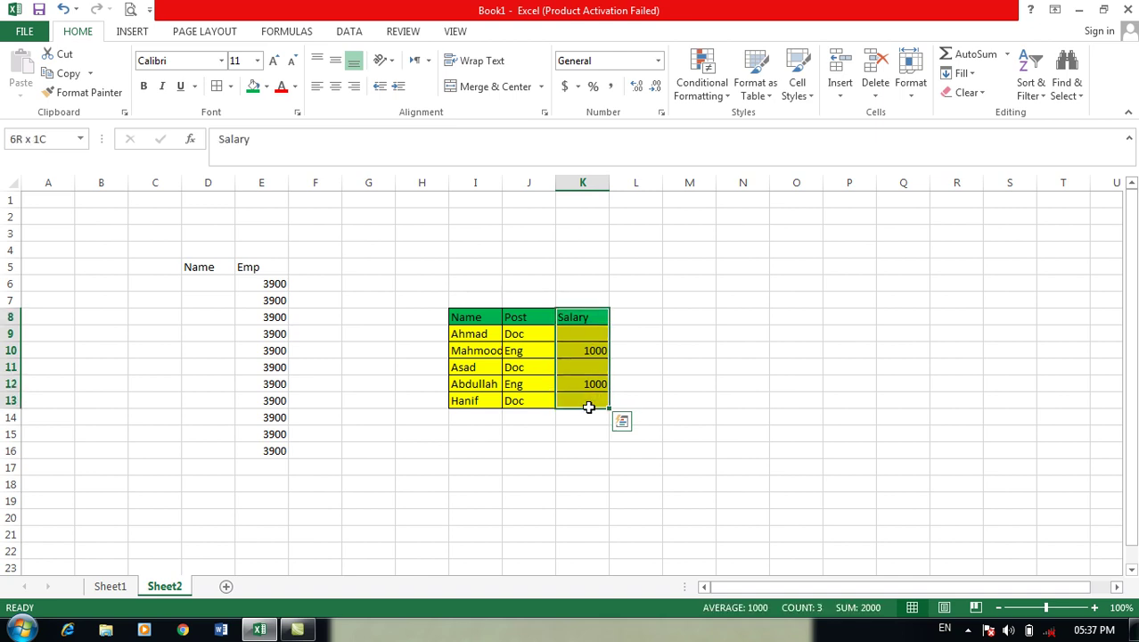
click(470, 318)
click(584, 333)
drag(491, 318, 583, 400)
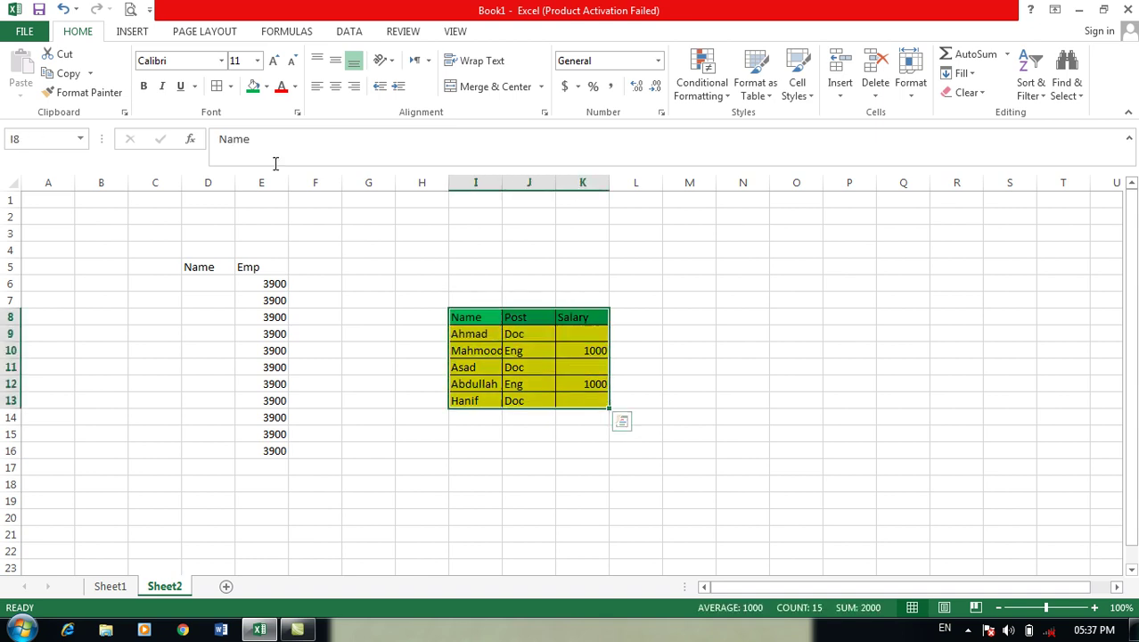
click(69, 74)
Paste Special the copied table at M8 with Skip blanks turned on.
click(692, 317)
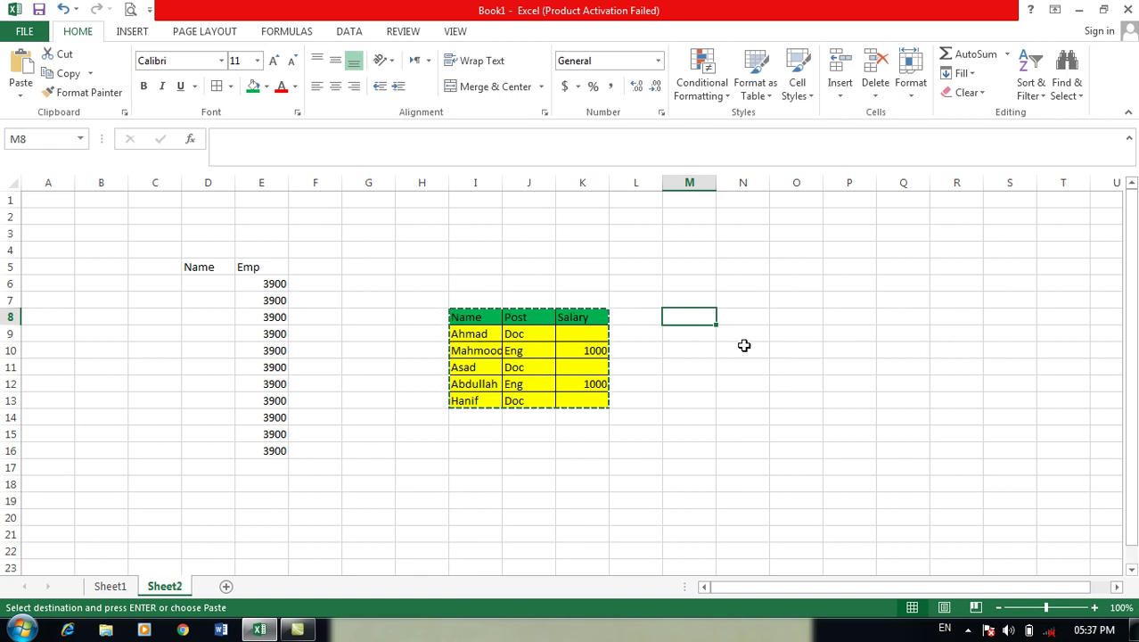
click(20, 96)
click(66, 276)
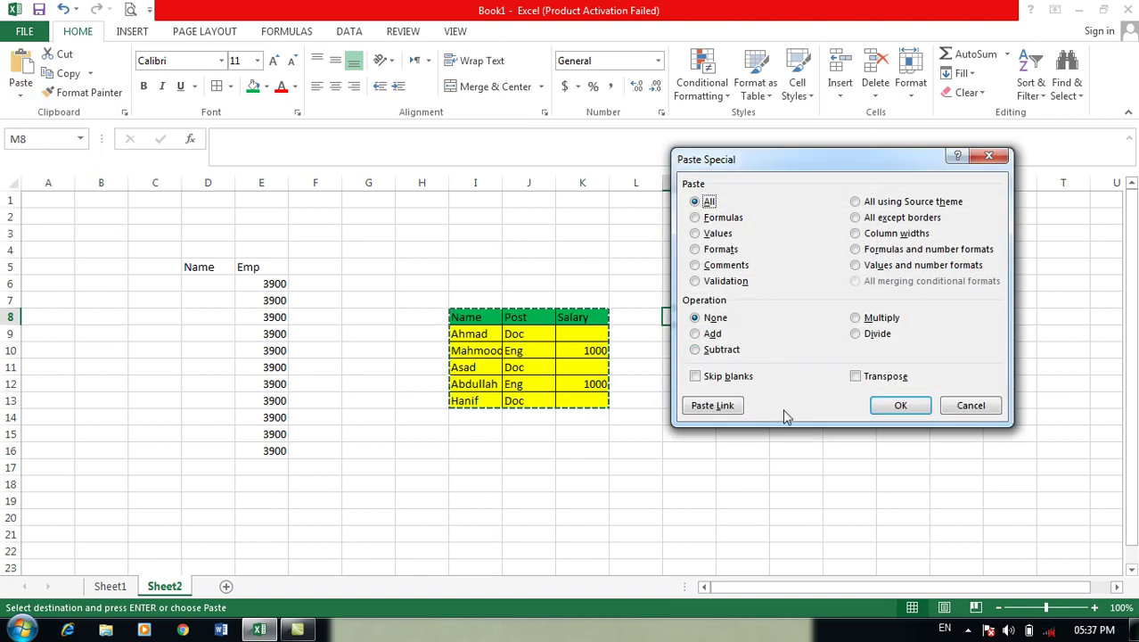
click(695, 376)
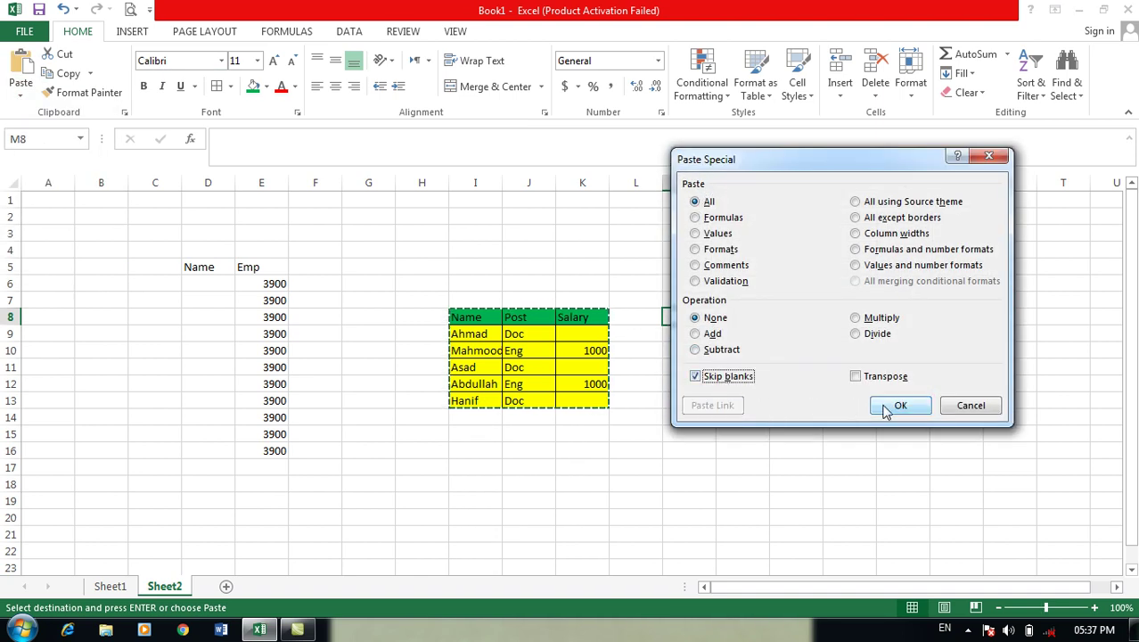
click(891, 406)
click(918, 453)
Check the pasted salary cells O9 through O13.
click(816, 335)
click(808, 352)
click(807, 368)
click(805, 385)
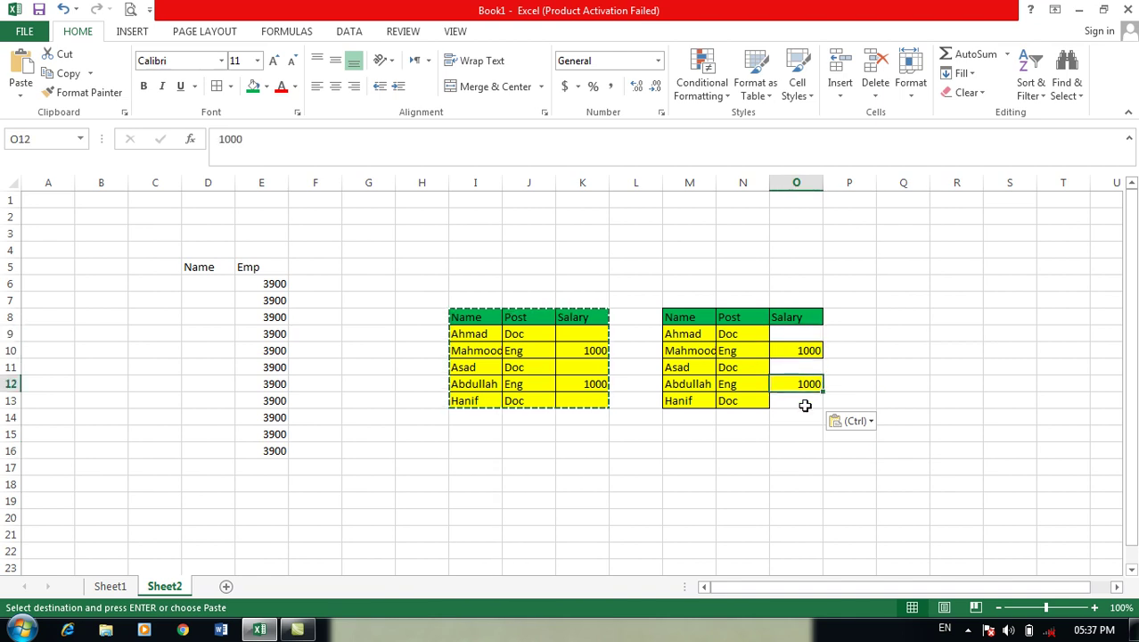
click(803, 401)
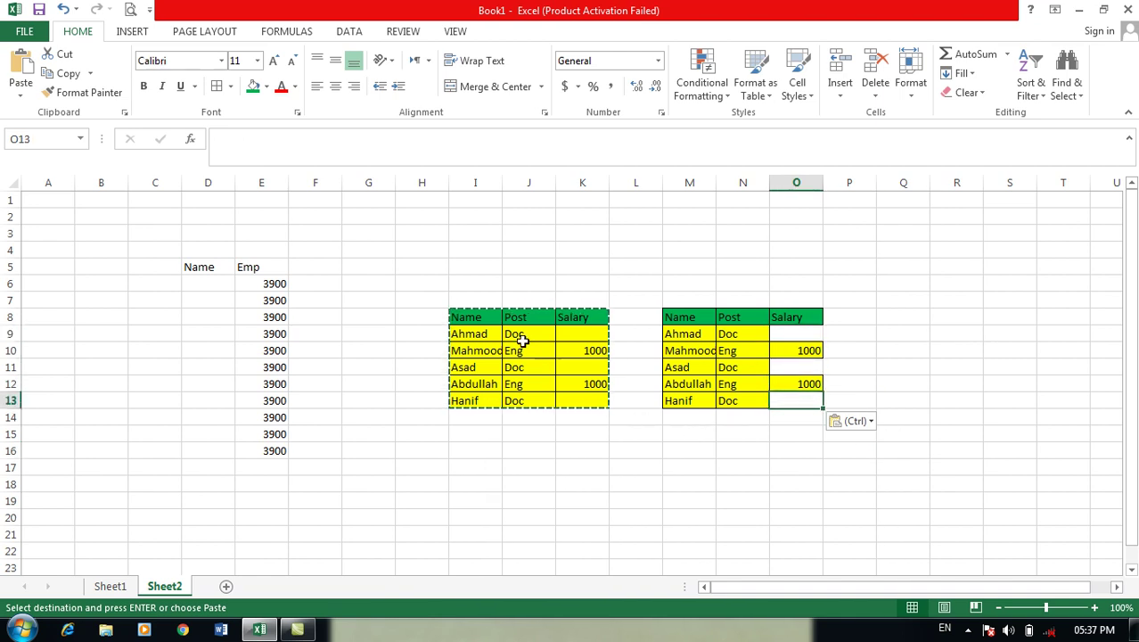
Review the original table's cells, including empty salary K9 and Post J10, around destination R3.
drag(485, 322, 596, 383)
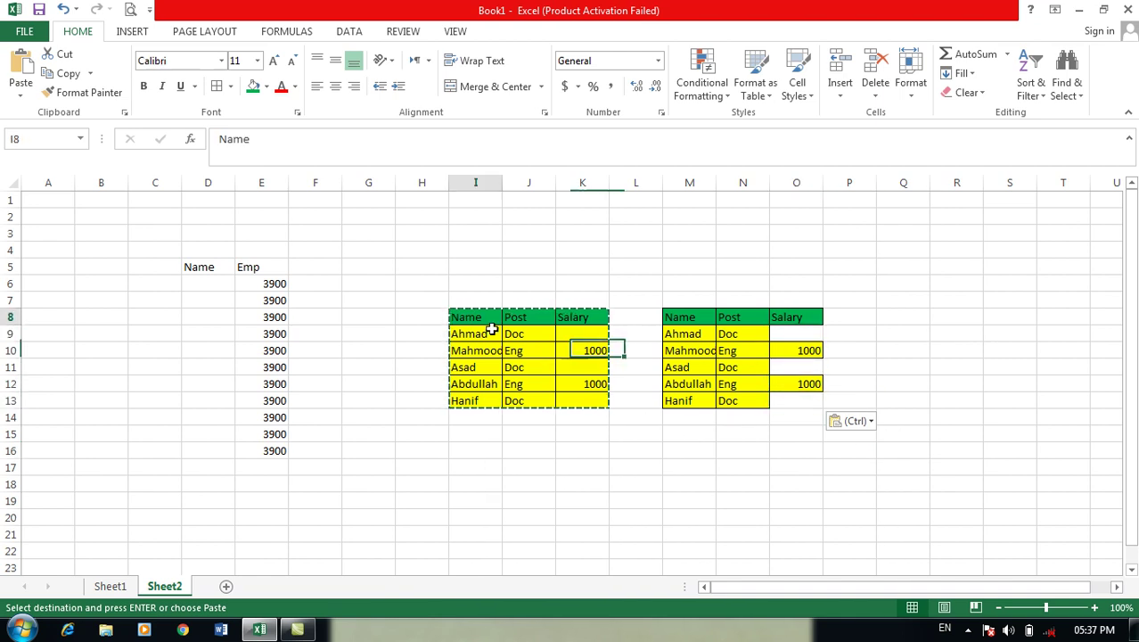
click(966, 245)
drag(477, 319, 575, 401)
click(946, 235)
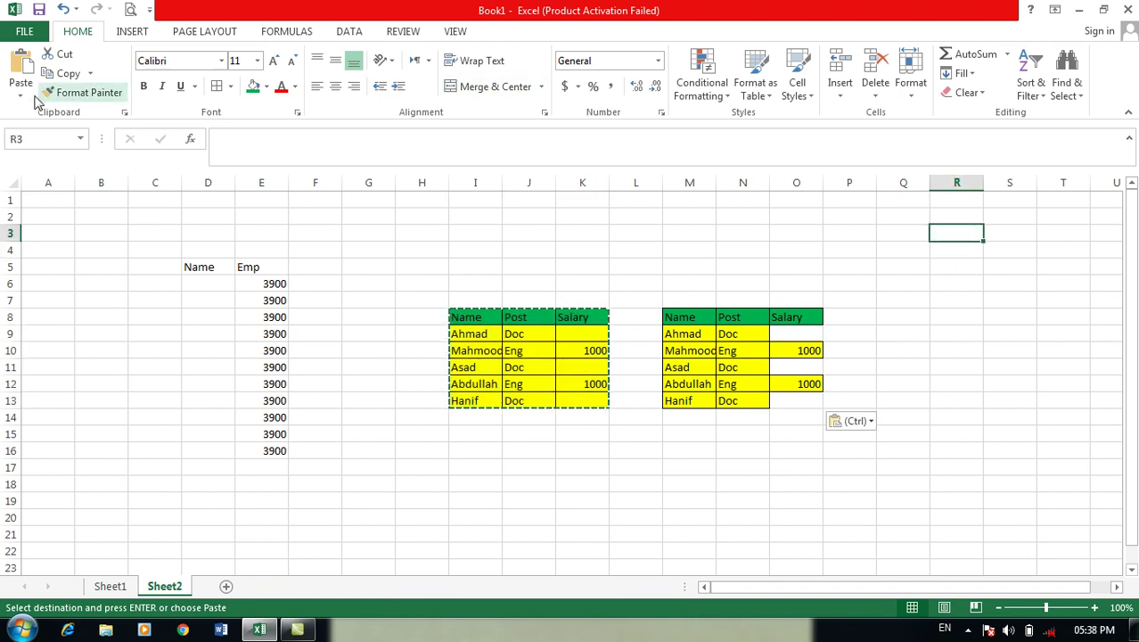
drag(476, 317, 584, 390)
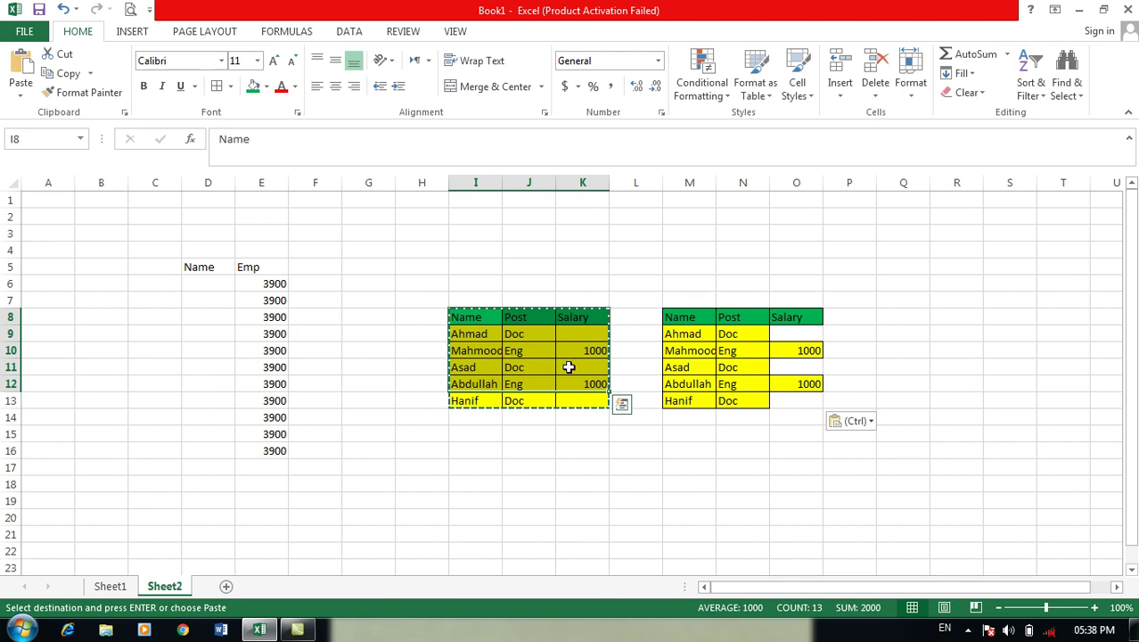
click(951, 220)
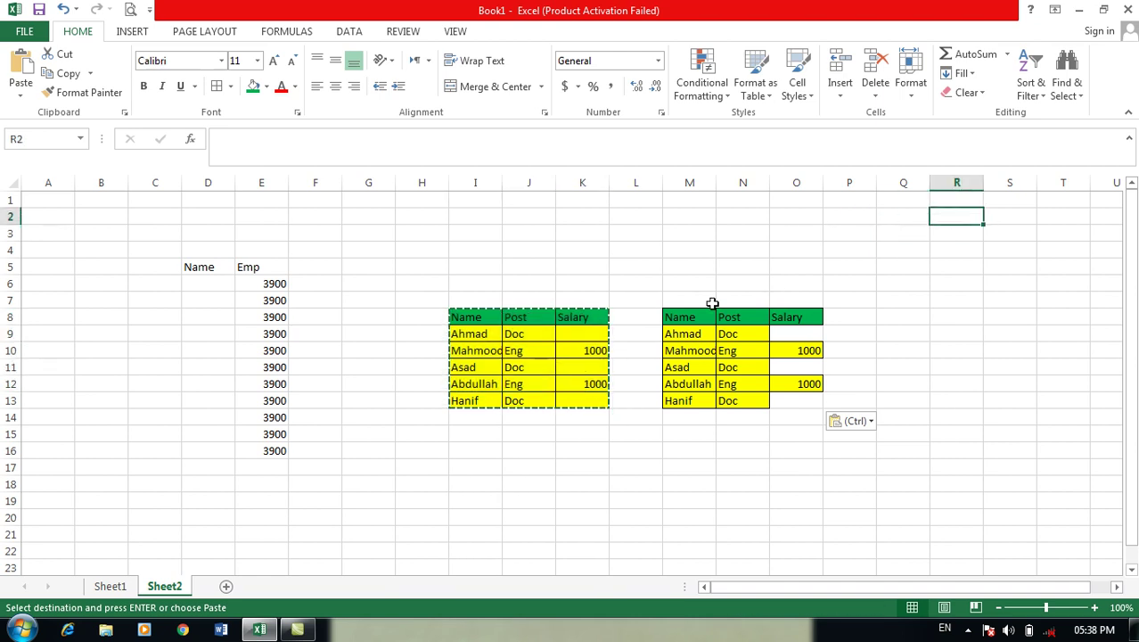
click(578, 335)
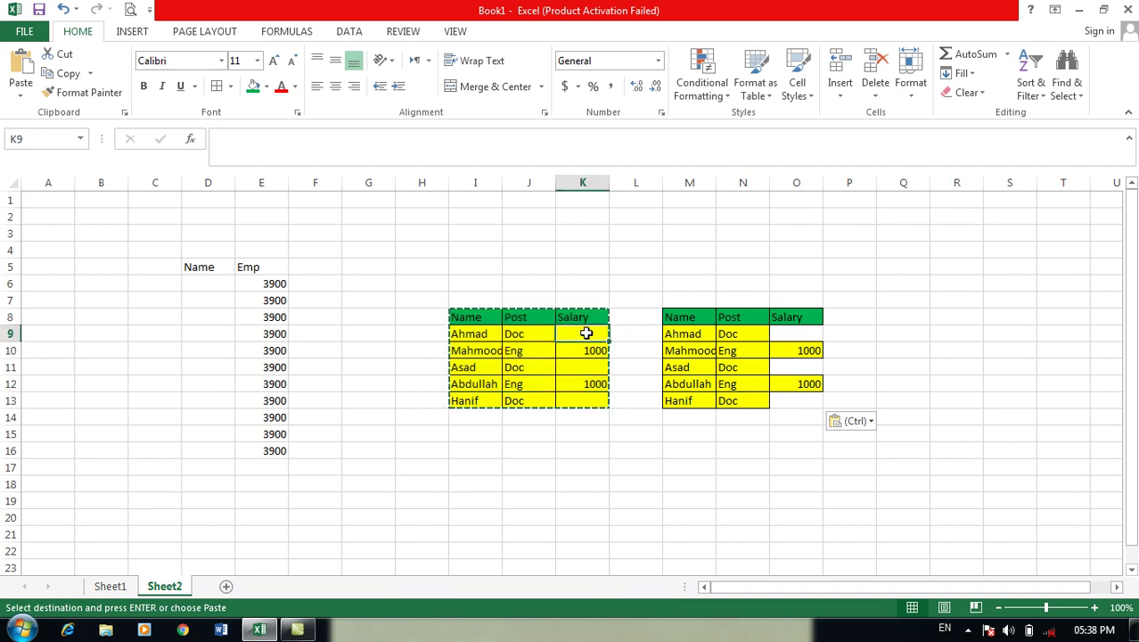
click(1003, 226)
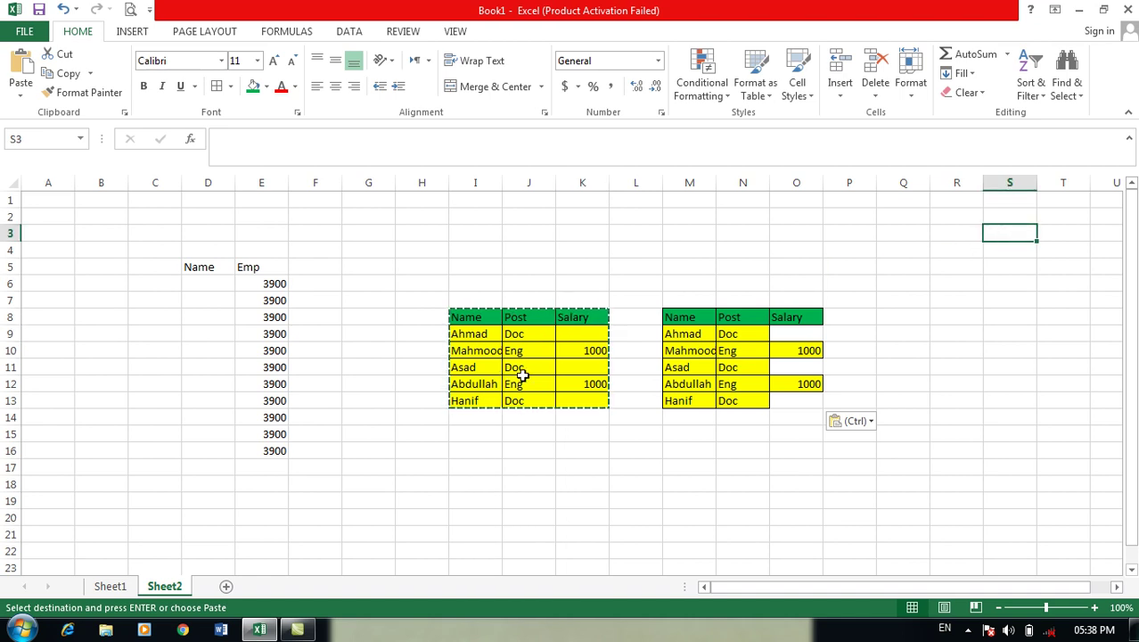
click(533, 351)
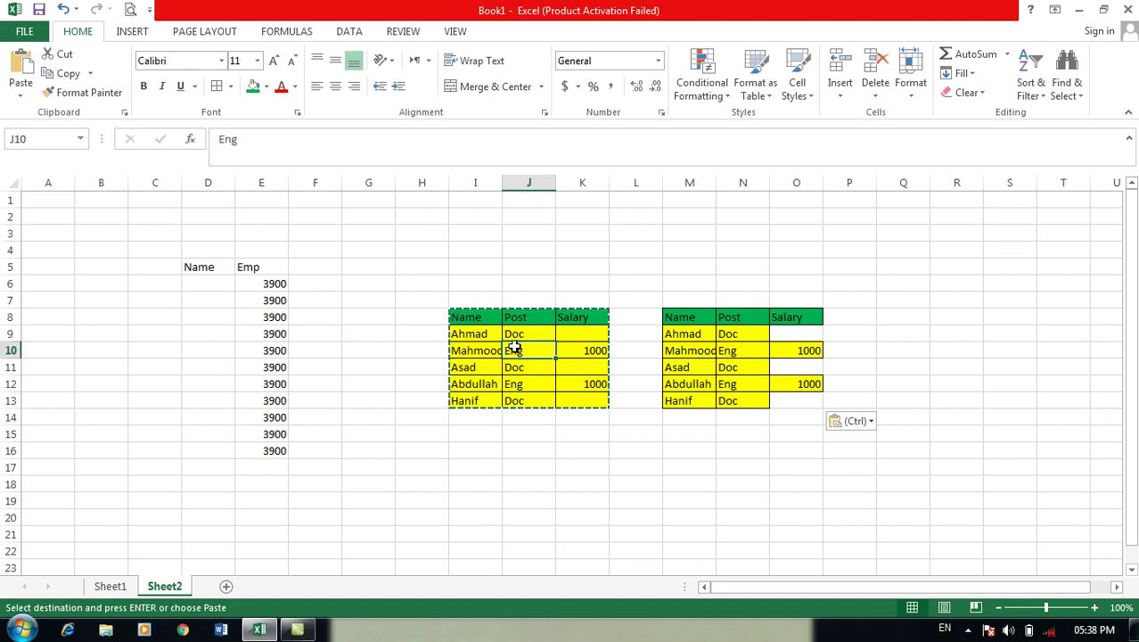
click(1002, 277)
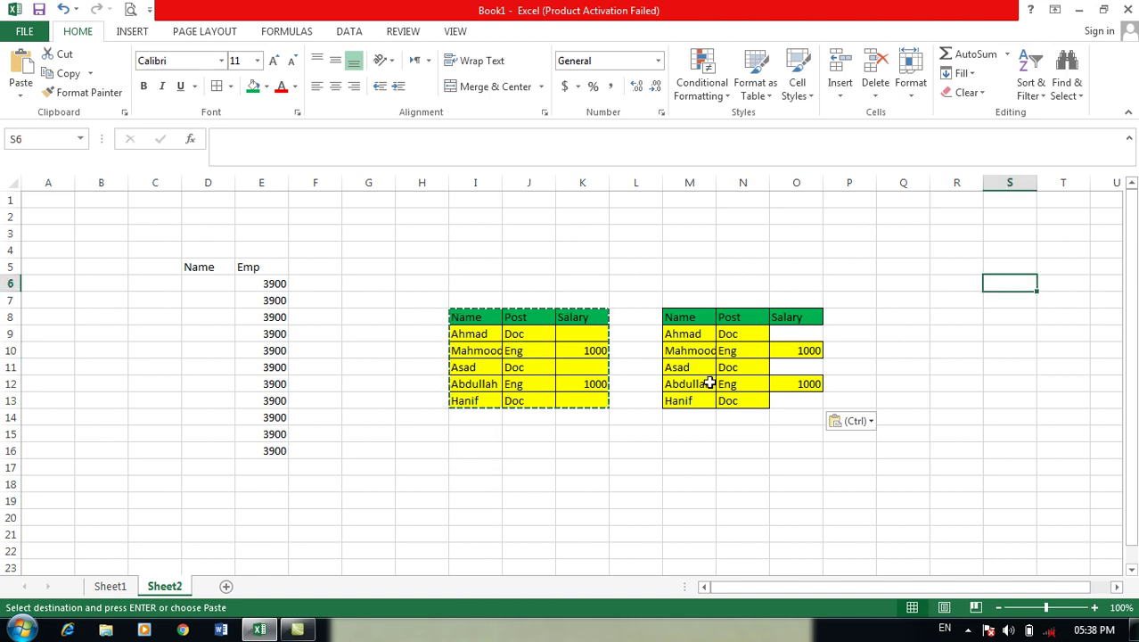
Paste the table at R3 as a Paste Link and inspect the linked formulas, such as T4.
click(946, 227)
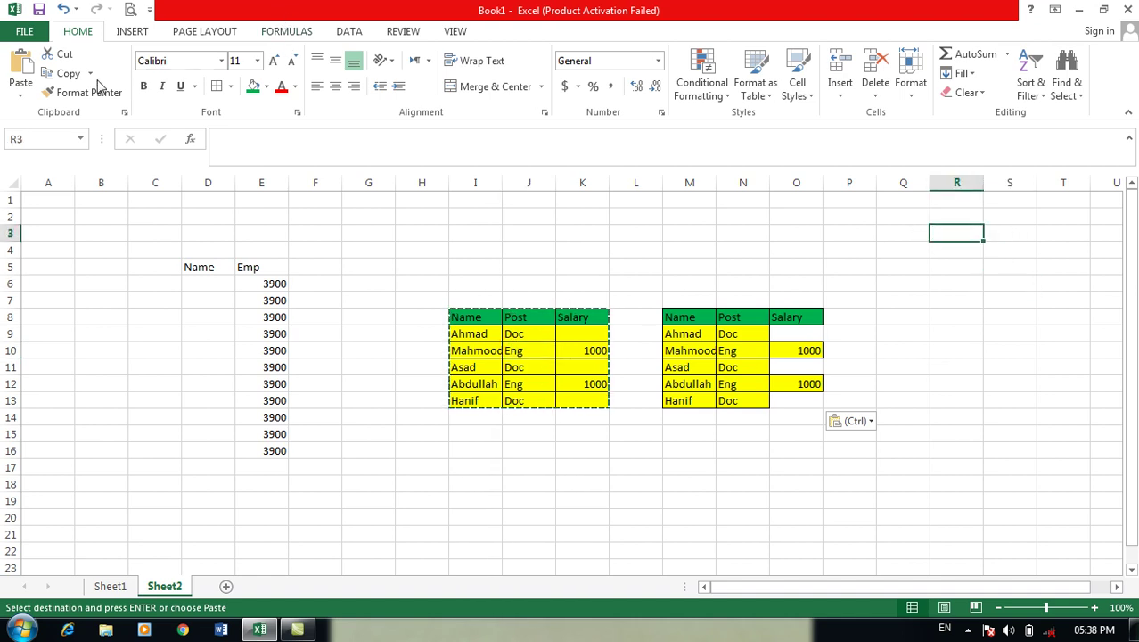
click(21, 97)
click(57, 269)
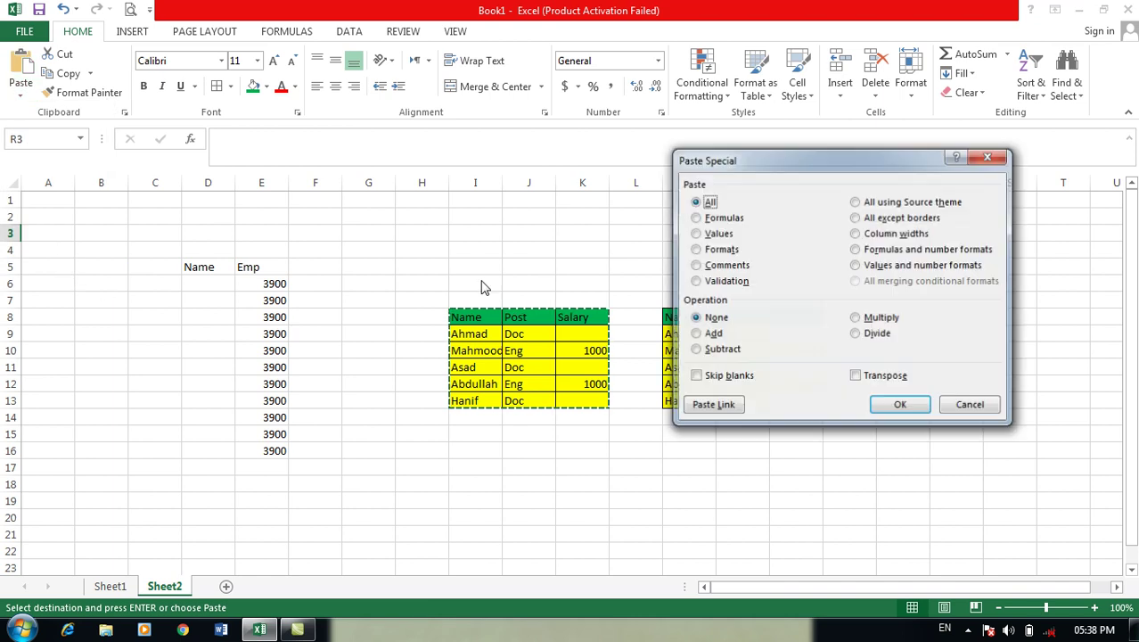
click(713, 406)
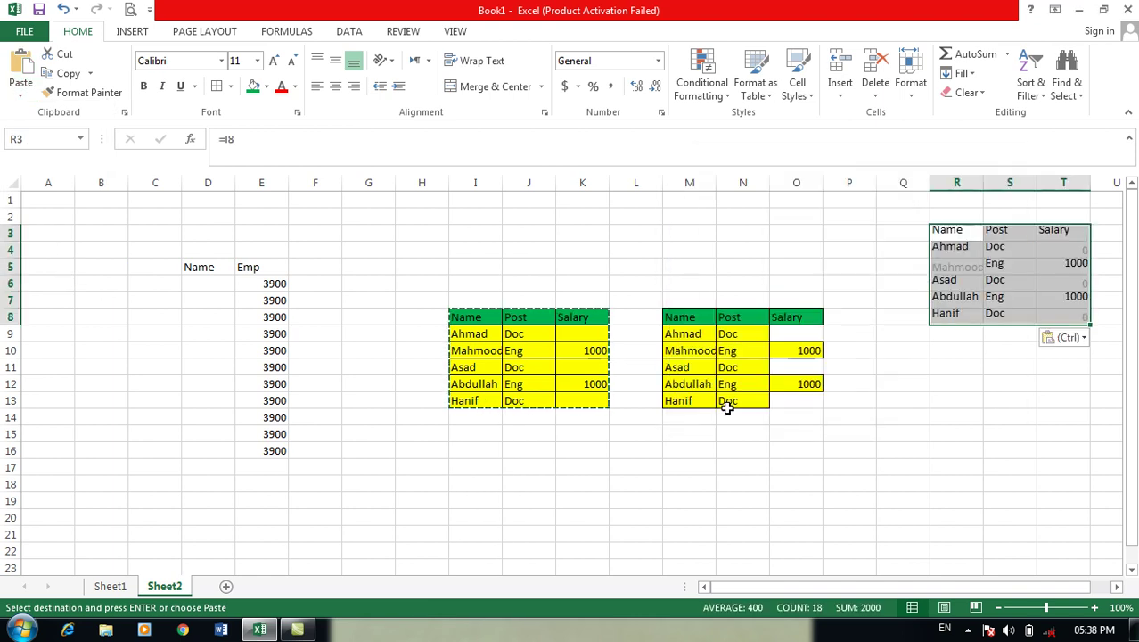
click(993, 253)
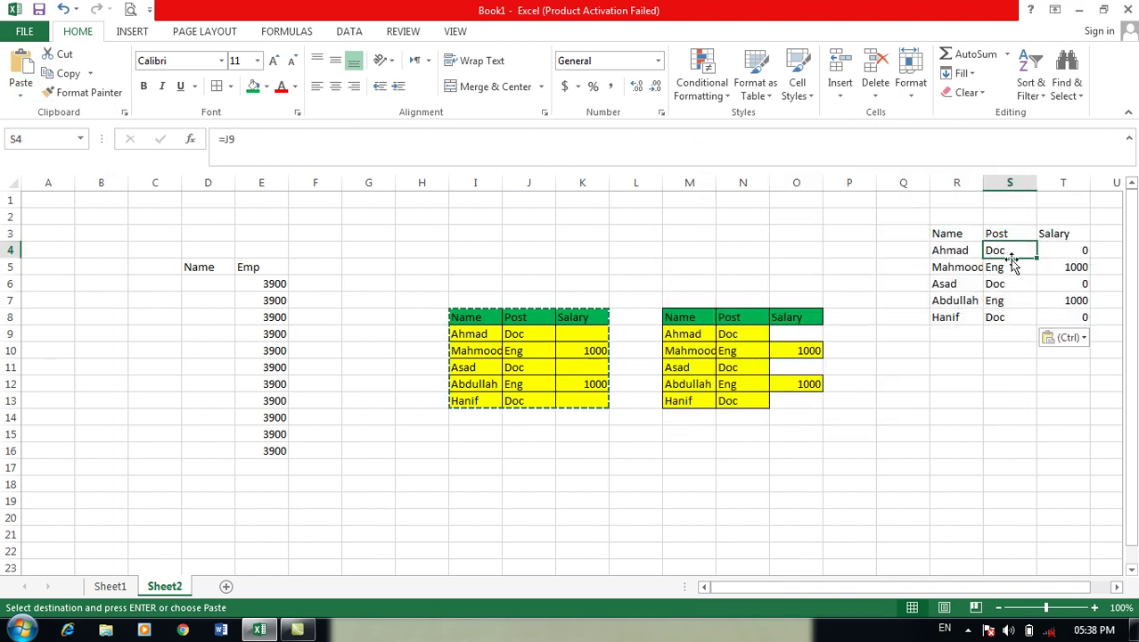
click(1060, 249)
click(575, 336)
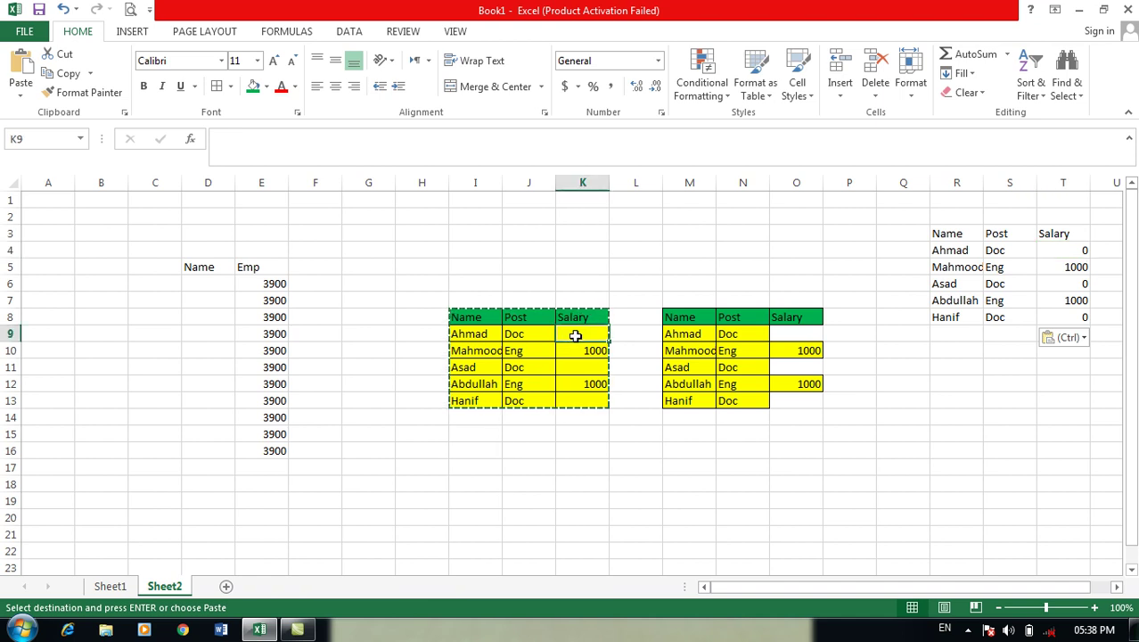
Enter salaries 4545 in K9 and 345 in K11, confirming the linked copy in T4 and T6 updates.
text(4545)
click(615, 435)
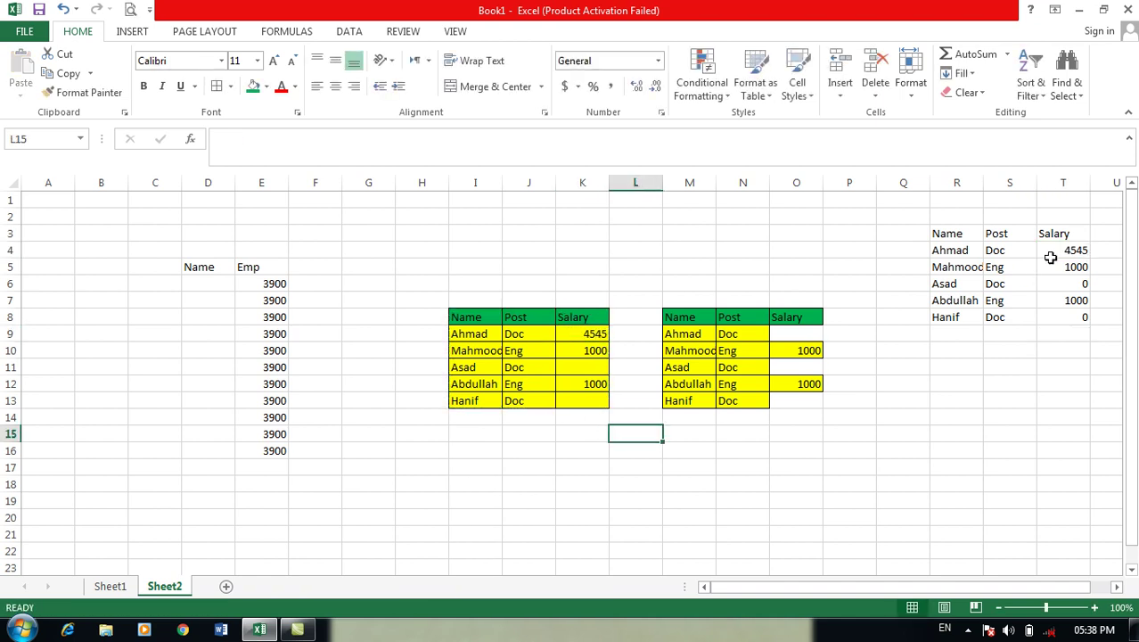
click(577, 367)
text(345)
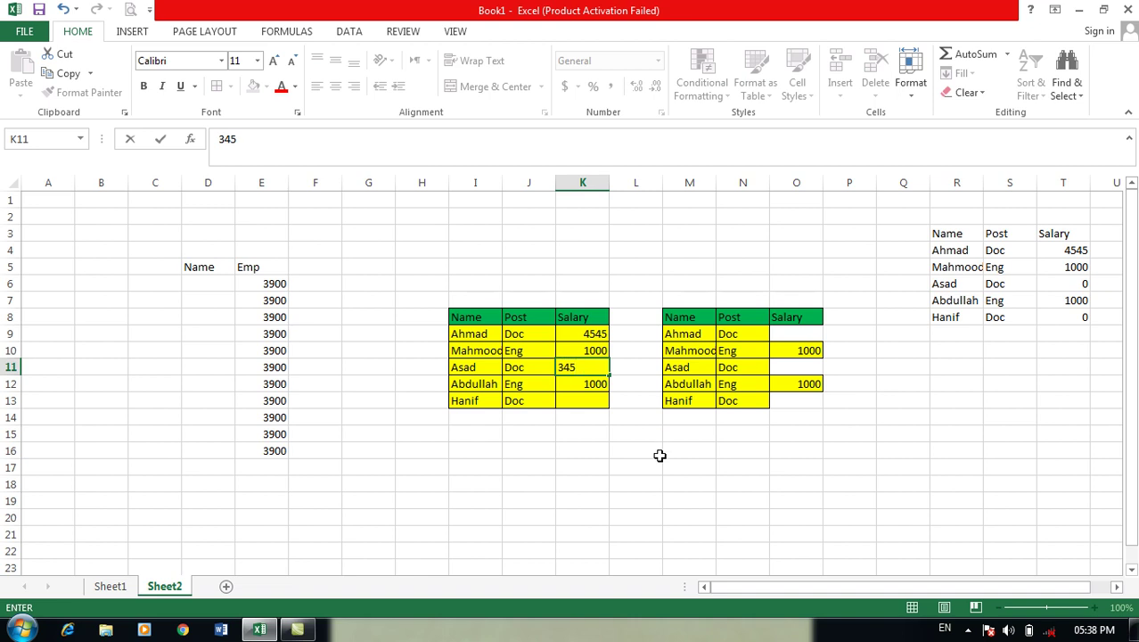
click(660, 450)
click(1065, 284)
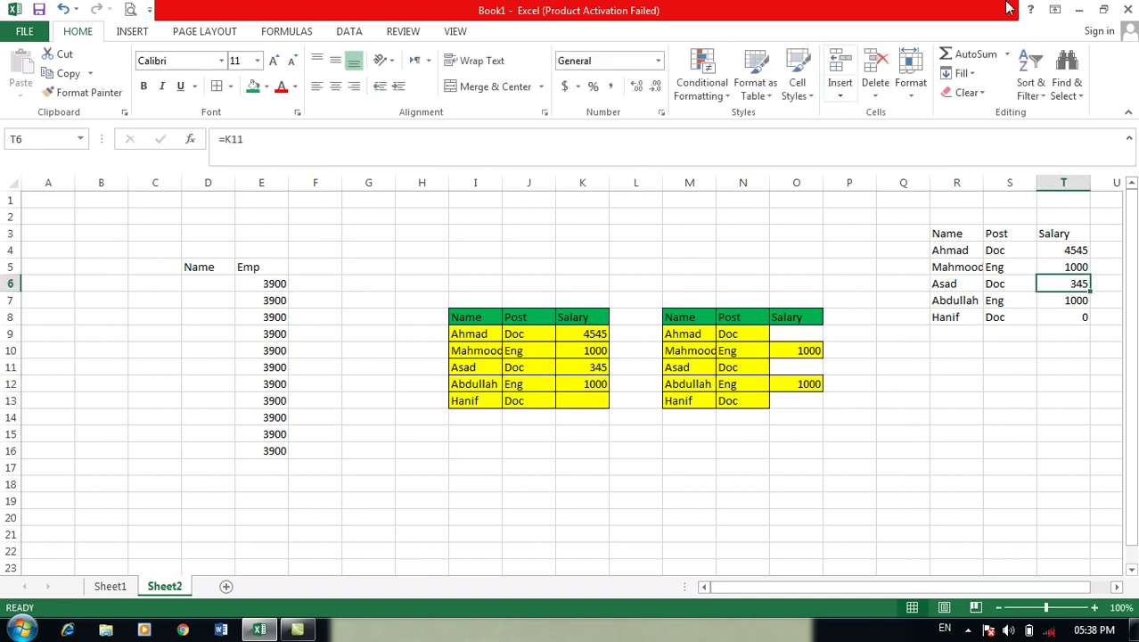
Minimise Excel, refresh the desktop, and bring up the screen recorder's controls.
click(1078, 10)
right_click(631, 210)
right_click(487, 49)
click(534, 98)
click(968, 629)
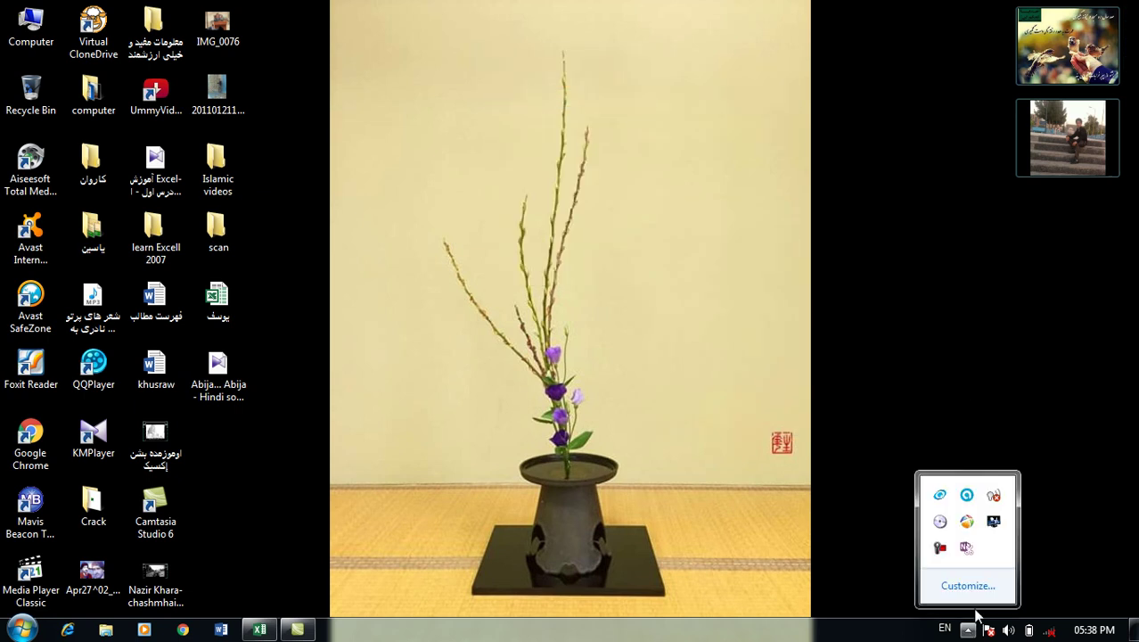
click(939, 547)
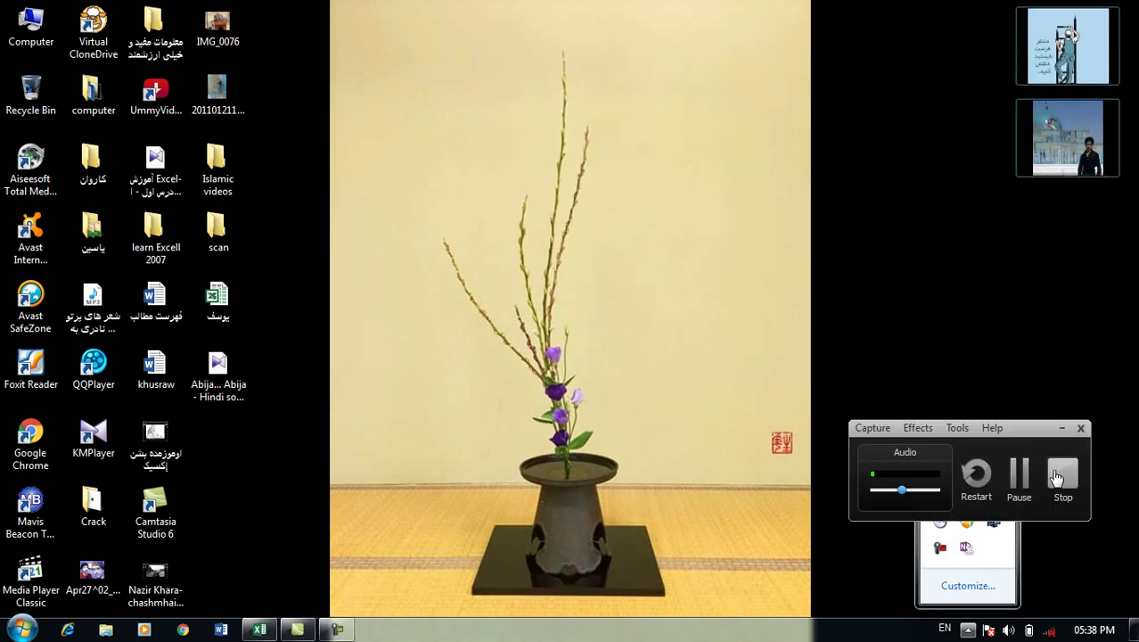